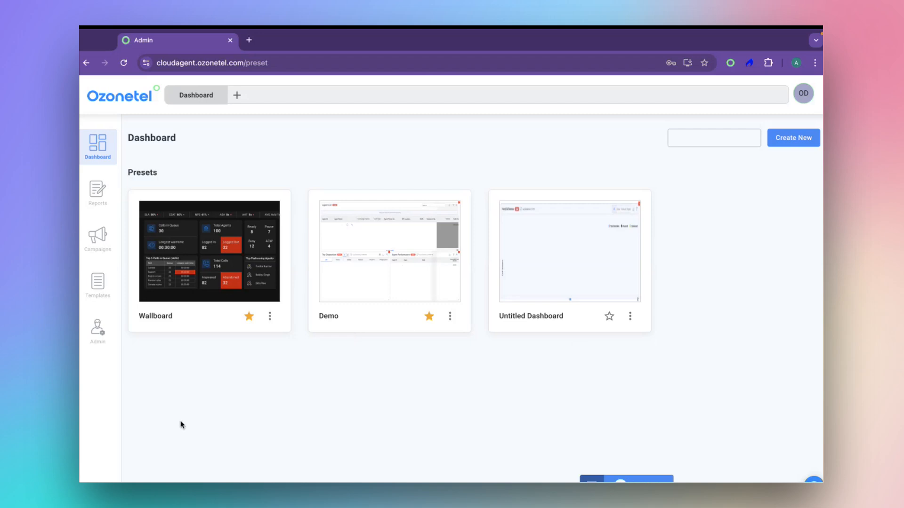
# Open the IVR Flows configuration page from the Admin section.
pyautogui.moveTo(95, 331)
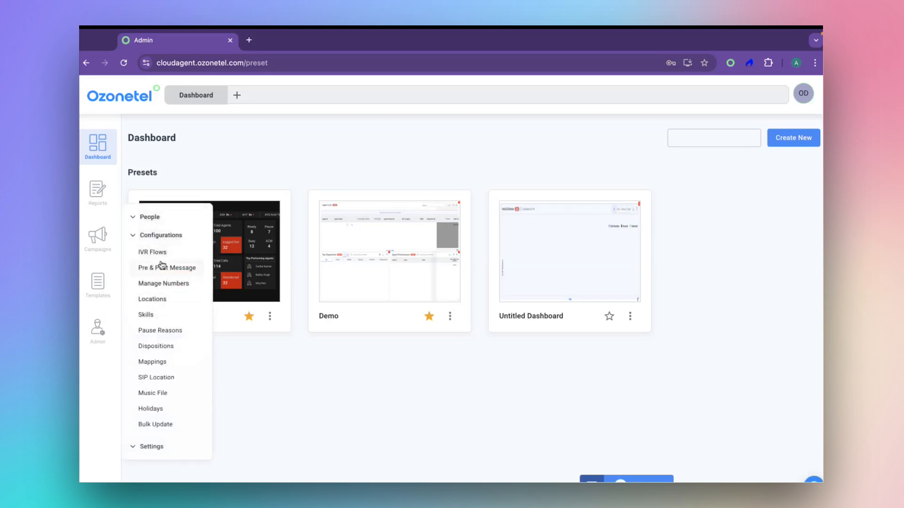
pyautogui.click(158, 256)
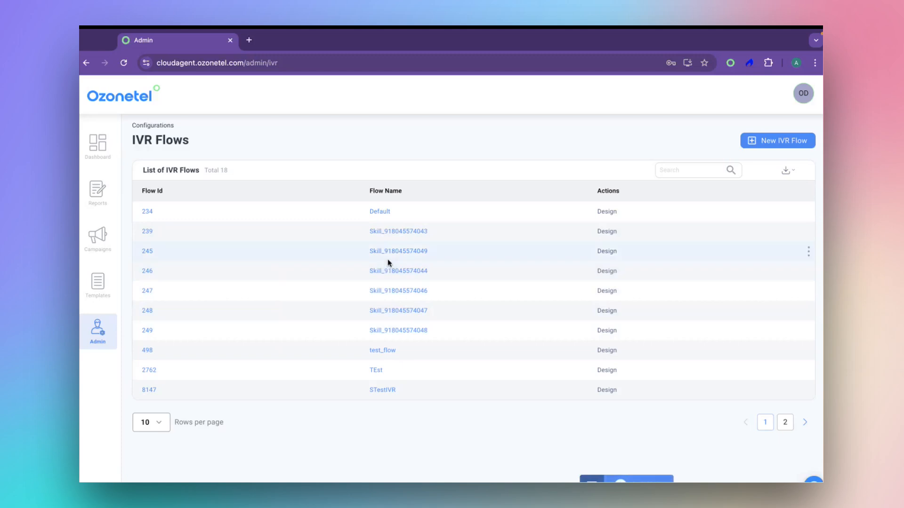
# Save a copy of the Default IVR flow.
pyautogui.click(383, 235)
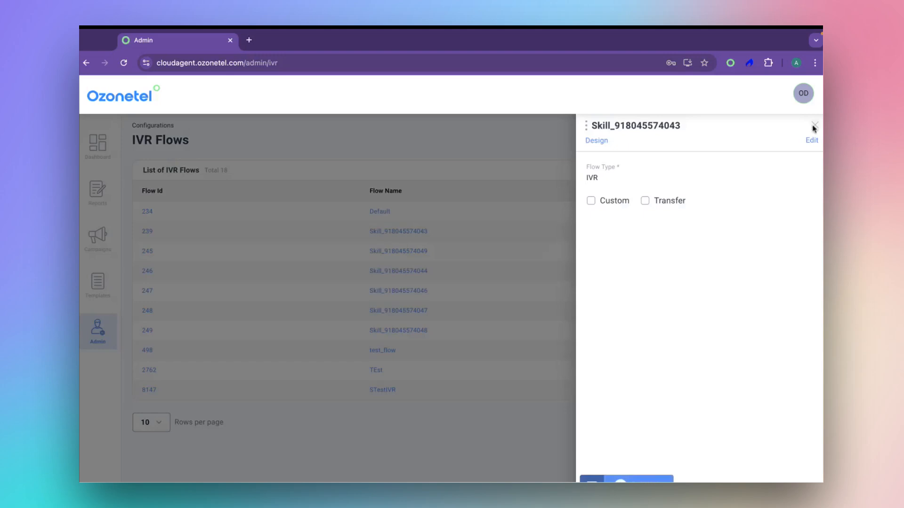
pyautogui.click(813, 124)
pyautogui.click(808, 234)
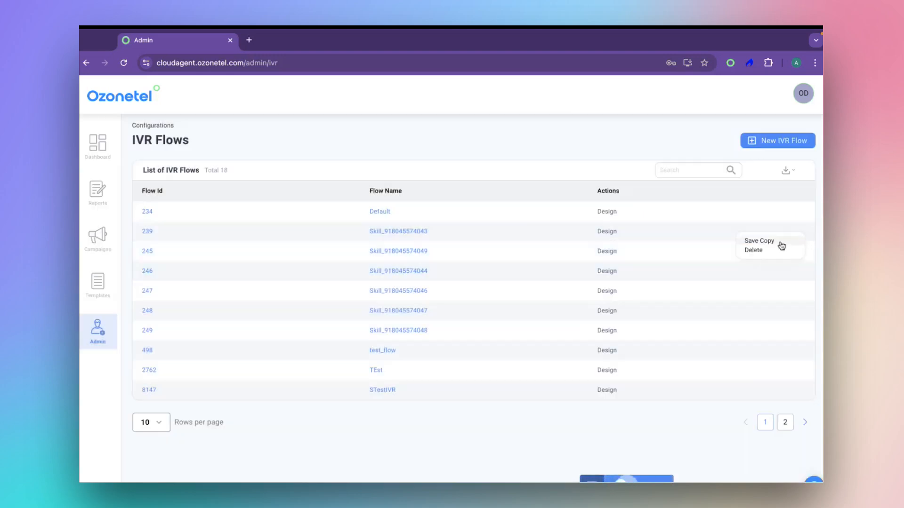
pyautogui.click(775, 216)
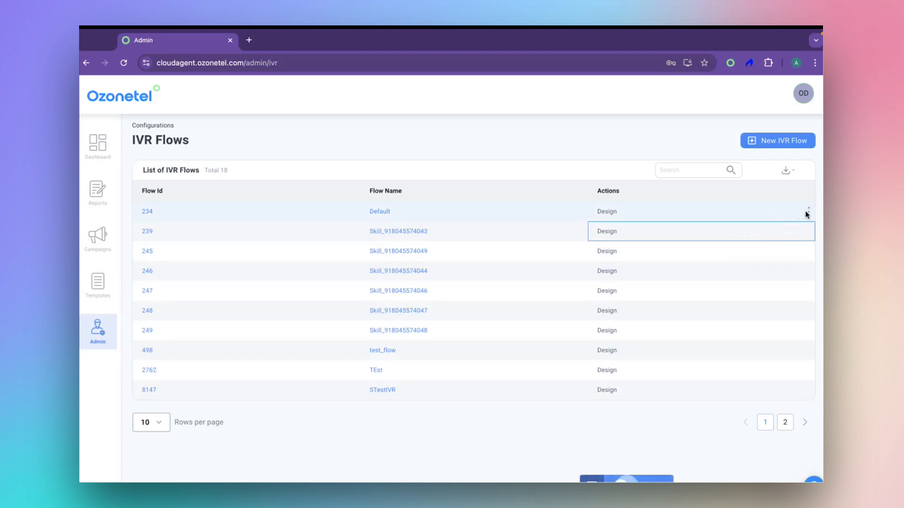
pyautogui.click(807, 214)
pyautogui.click(787, 221)
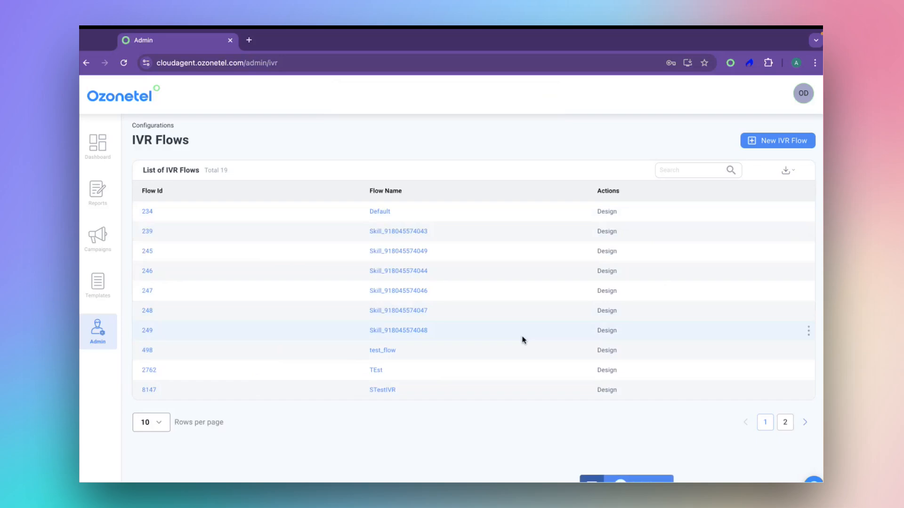
# Show 20 rows per page in the IVR flows list.
pyautogui.click(157, 423)
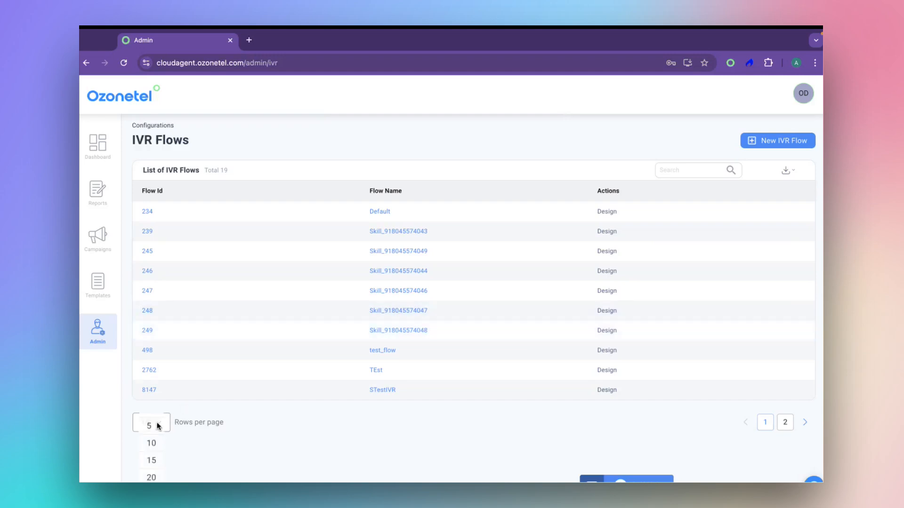
pyautogui.click(150, 478)
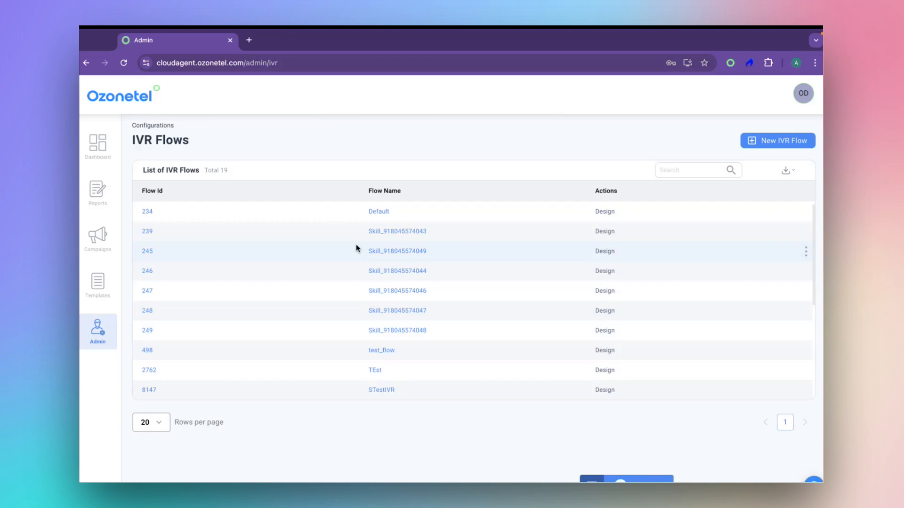
pyautogui.scroll(-4, 357, 323)
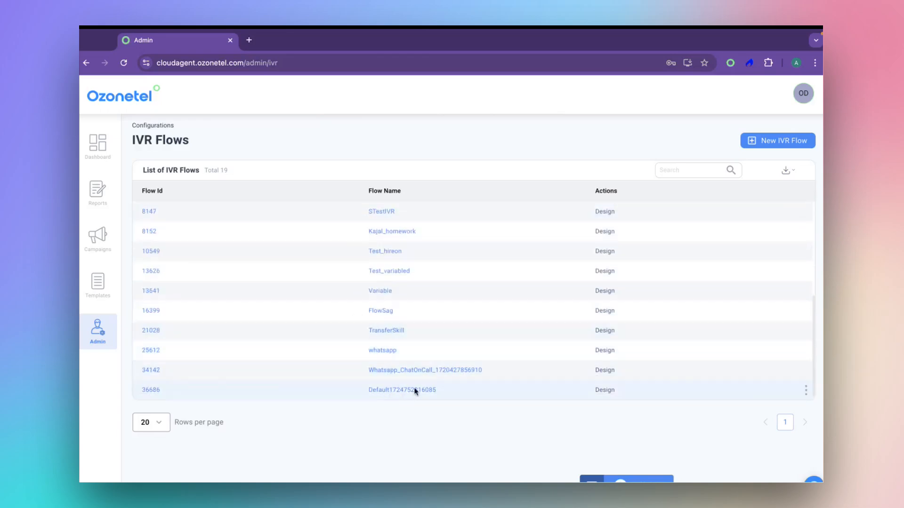
pyautogui.click(772, 148)
pyautogui.click(401, 180)
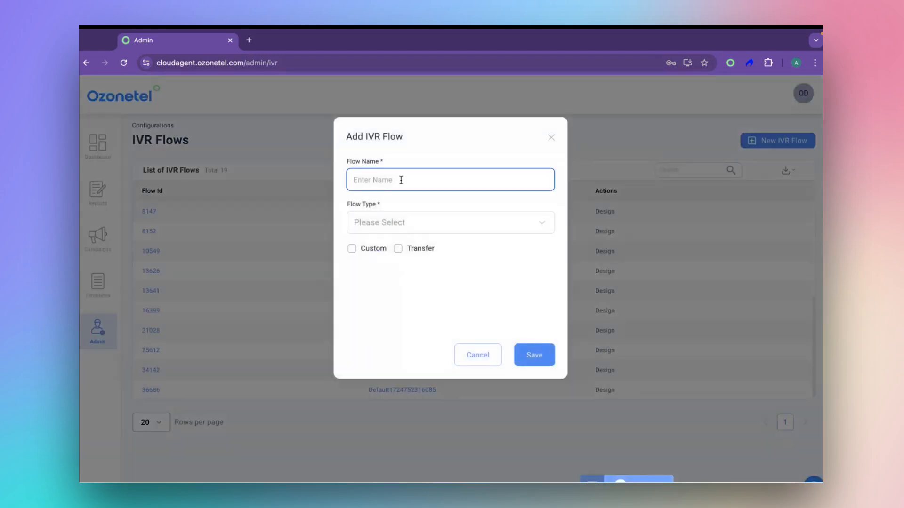
pyautogui.click(429, 228)
pyautogui.click(409, 264)
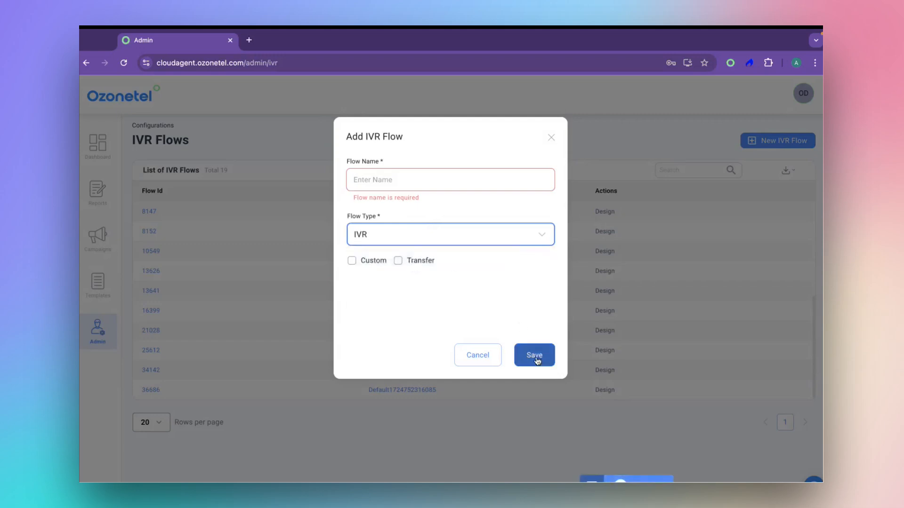
pyautogui.click(550, 139)
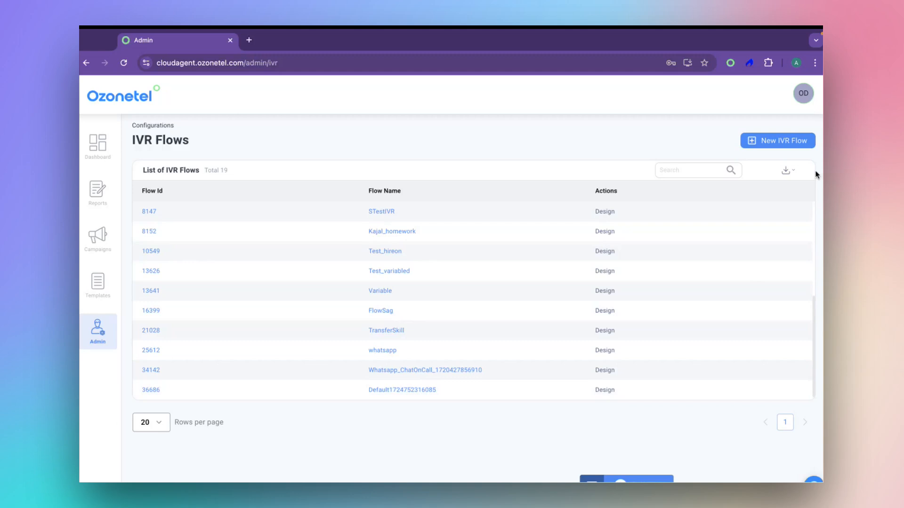
pyautogui.click(605, 391)
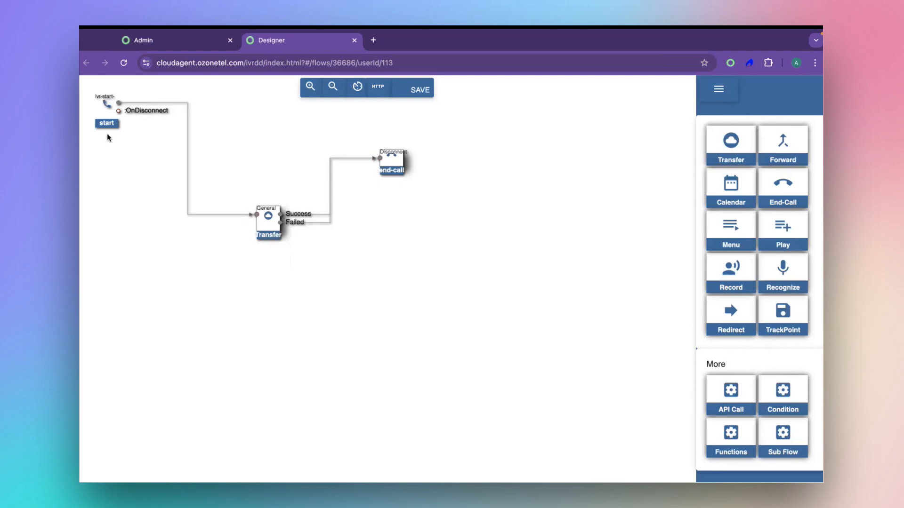
pyautogui.click(265, 218)
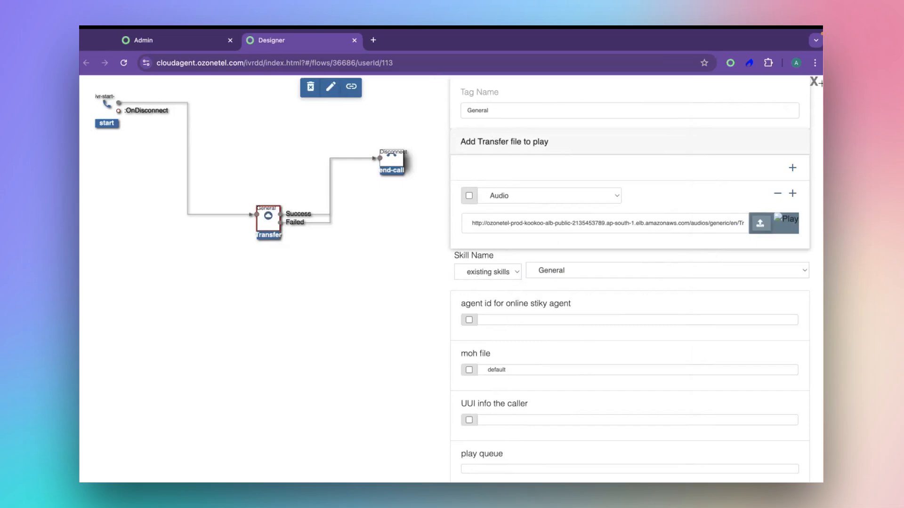
pyautogui.click(815, 82)
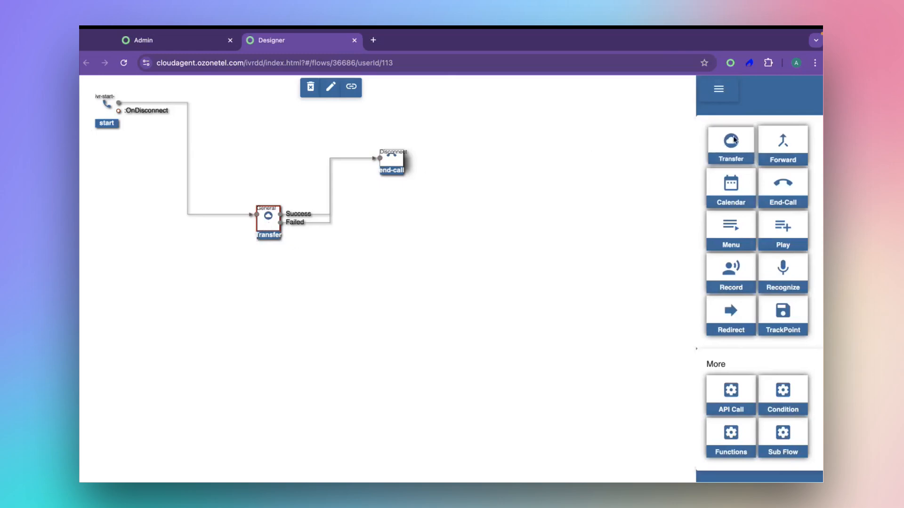
# Add a new Transfer node below the existing one and set its tag name to Test.
pyautogui.moveTo(731, 141); pyautogui.dragTo(314, 320)
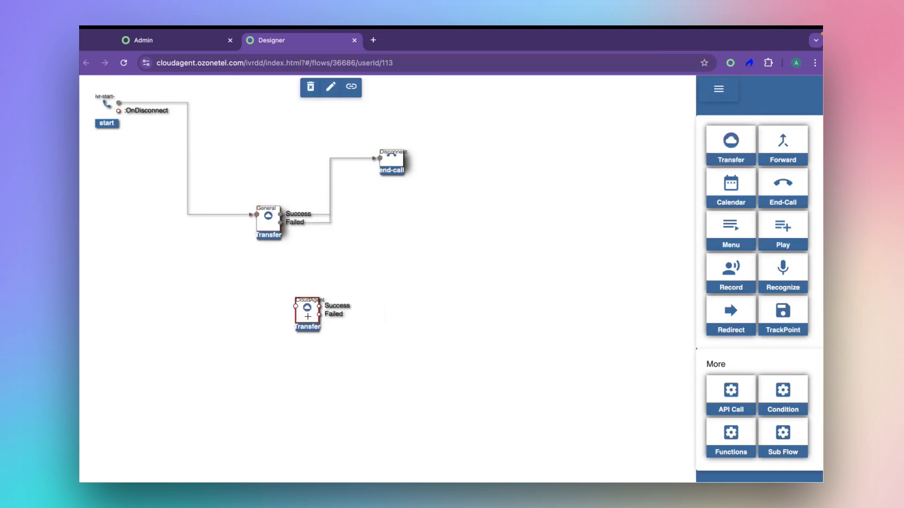
pyautogui.doubleClick(307, 316)
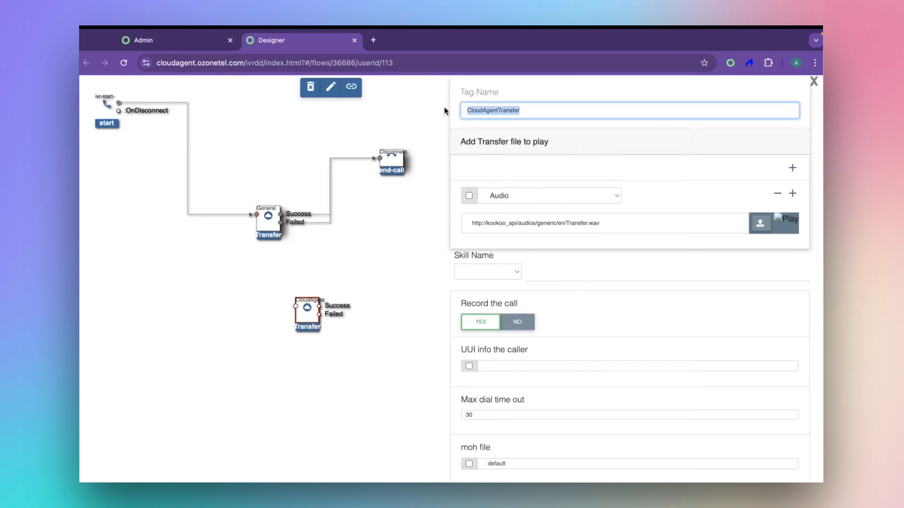
pyautogui.write('Test')
pyautogui.click(625, 171)
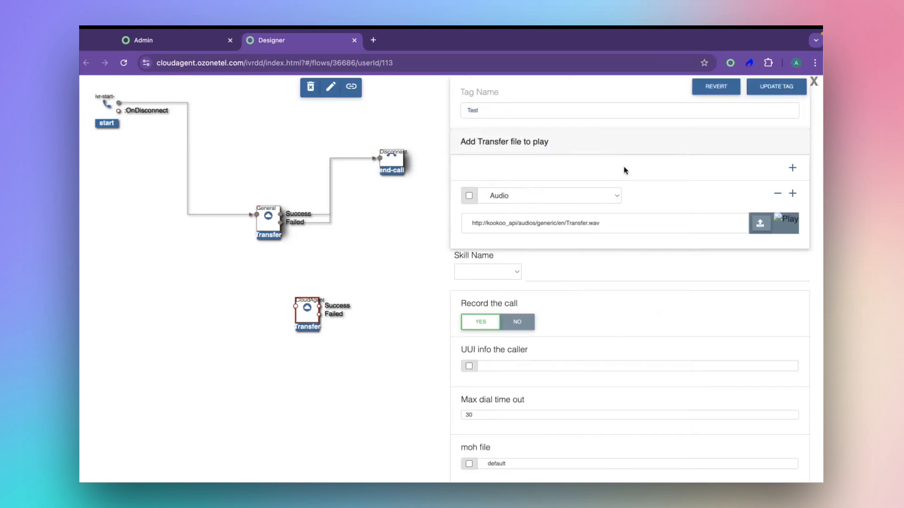
# Set the Test node's skill name to the existing skill Queries.
pyautogui.click(506, 273)
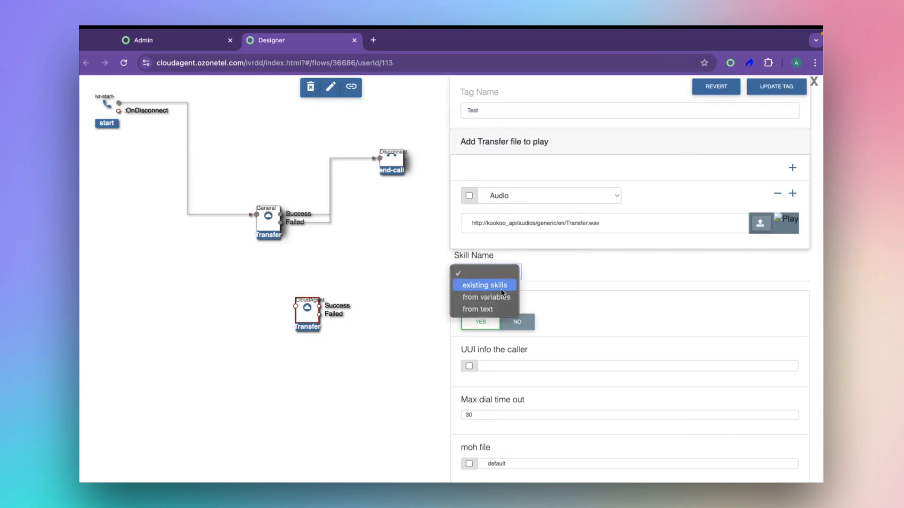
pyautogui.click(501, 288)
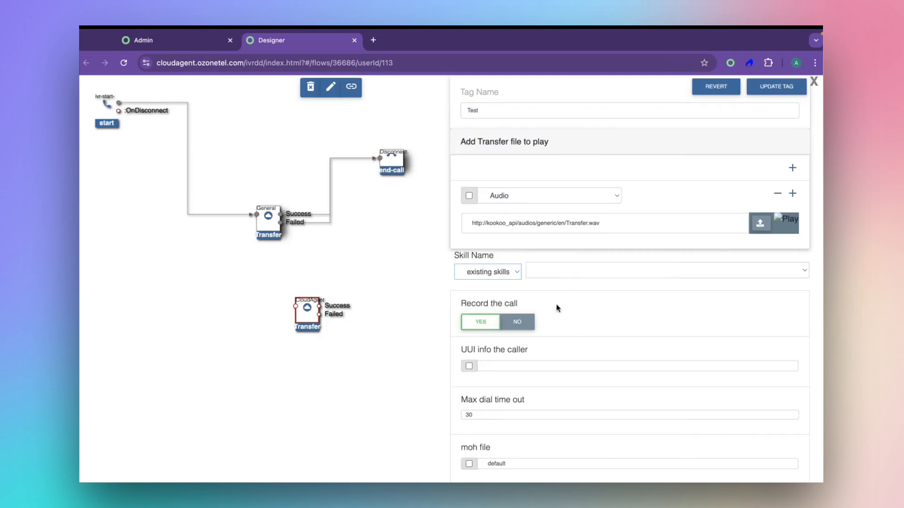
pyautogui.click(582, 272)
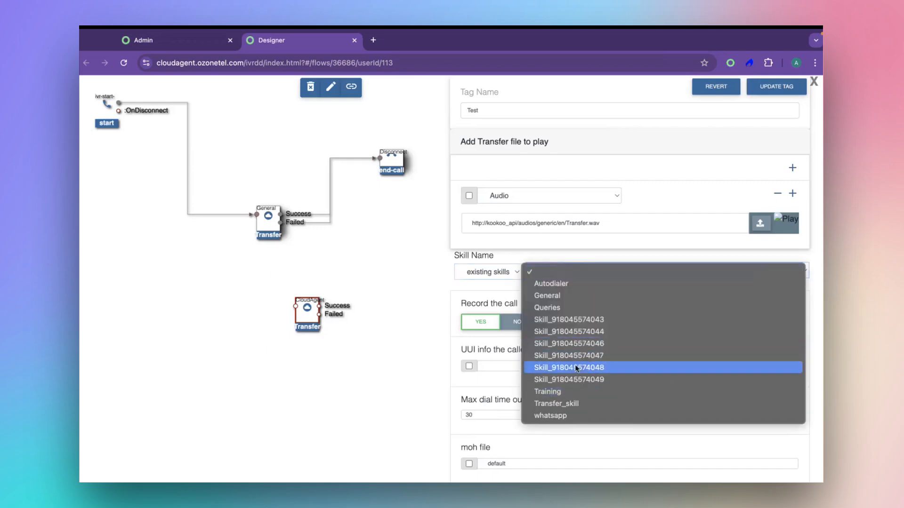
pyautogui.click(565, 306)
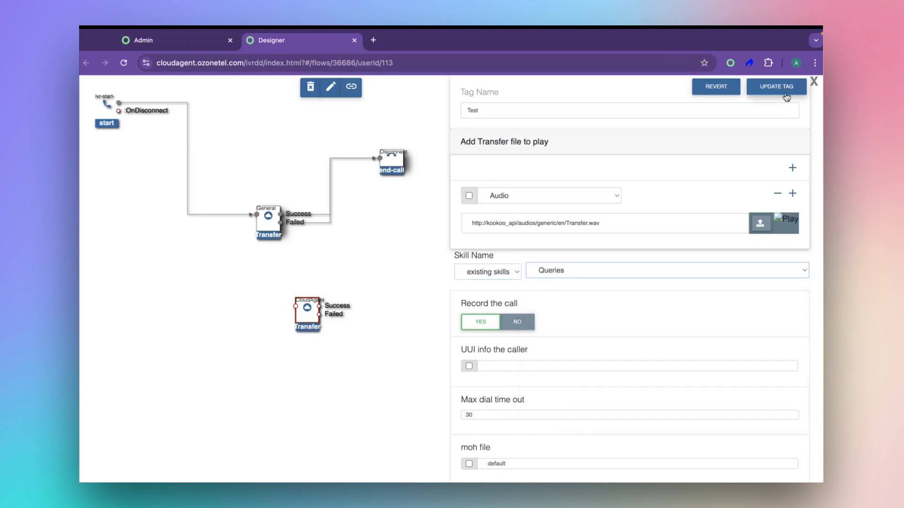
# Review the remaining Transfer settings such as call recording, timeout and sticky agent options.
pyautogui.scroll(-4, 612, 365)
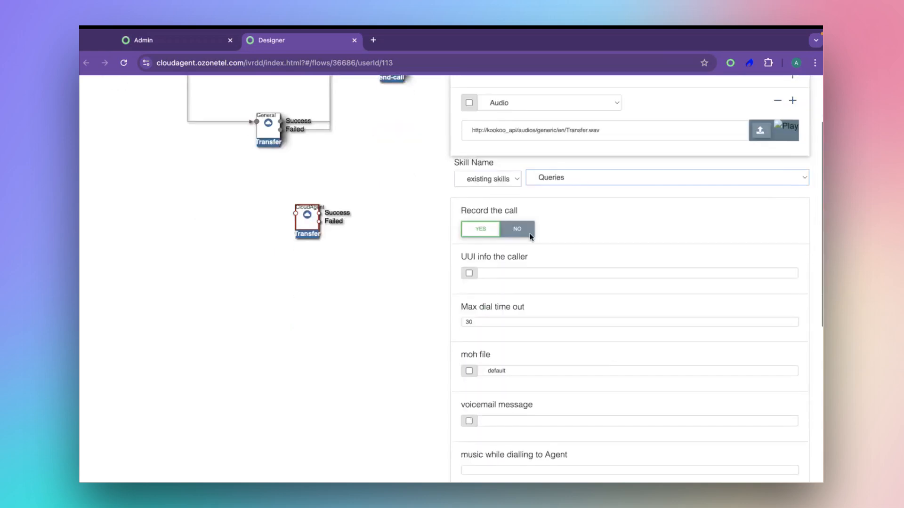
pyautogui.moveTo(462, 210); pyautogui.dragTo(536, 212)
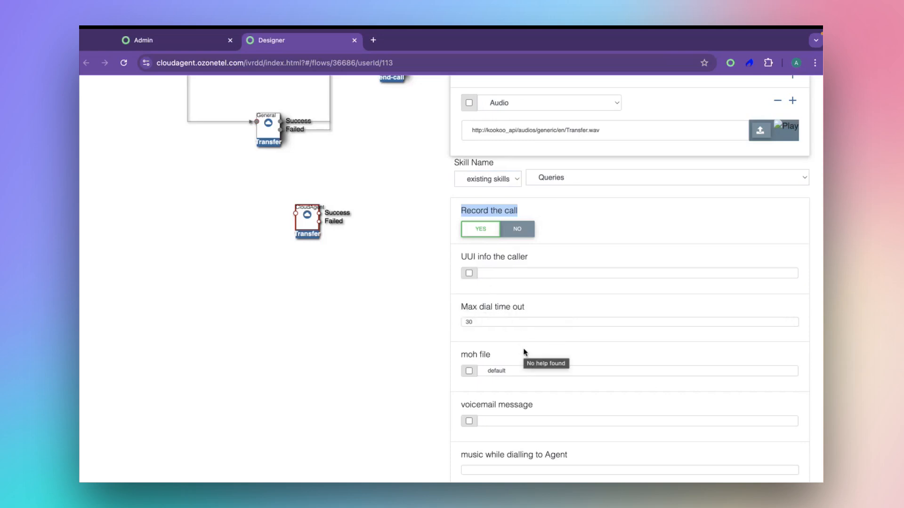
pyautogui.scroll(-1, 517, 374)
pyautogui.scroll(-5, 517, 377)
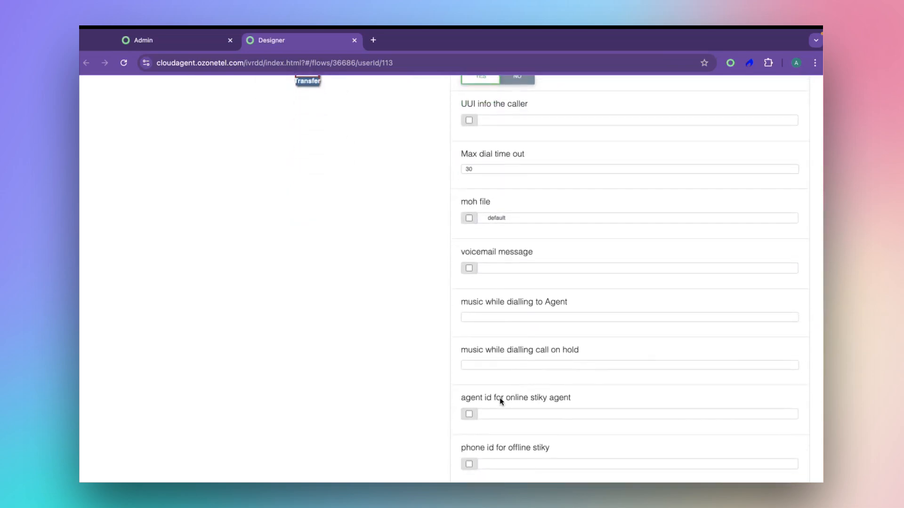
pyautogui.moveTo(499, 399); pyautogui.dragTo(595, 390)
pyautogui.click(574, 398)
pyautogui.scroll(5, 536, 435)
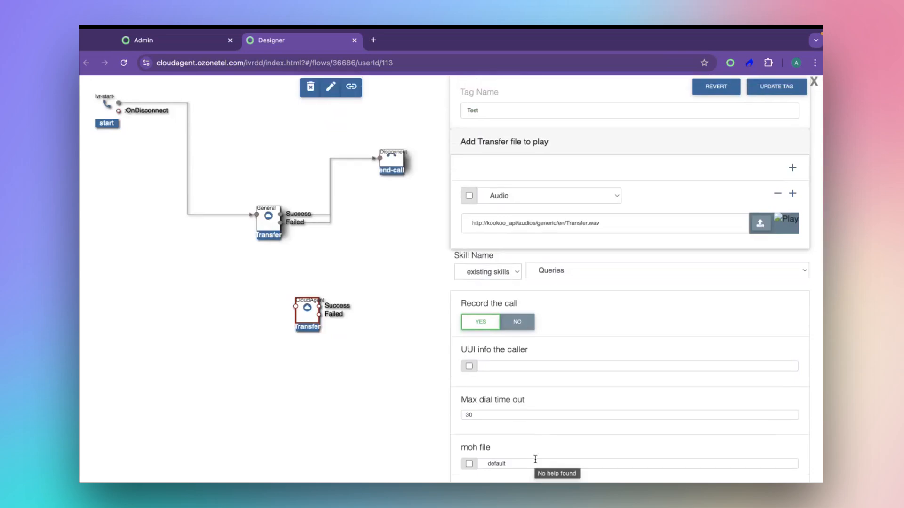
# Apply the Test node's settings with Update Tag and confirm saving.
pyautogui.doubleClick(493, 107)
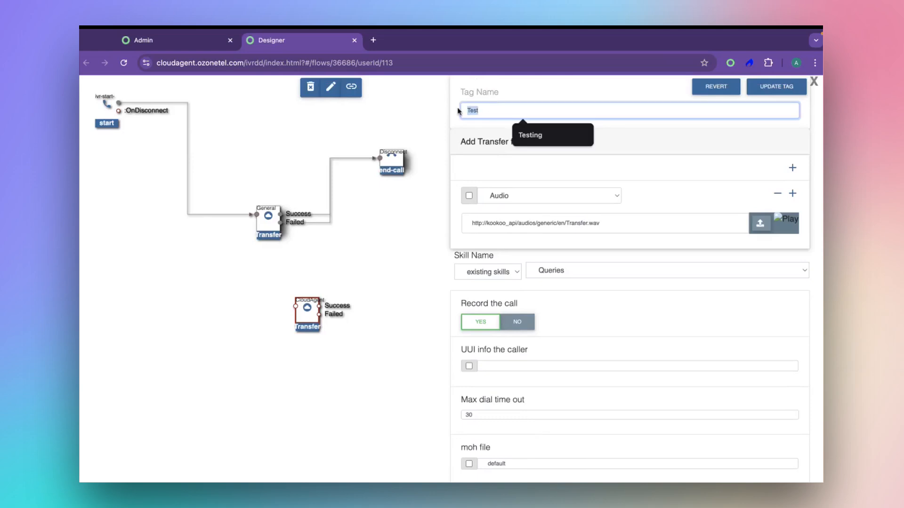
pyautogui.click(560, 272)
pyautogui.click(561, 271)
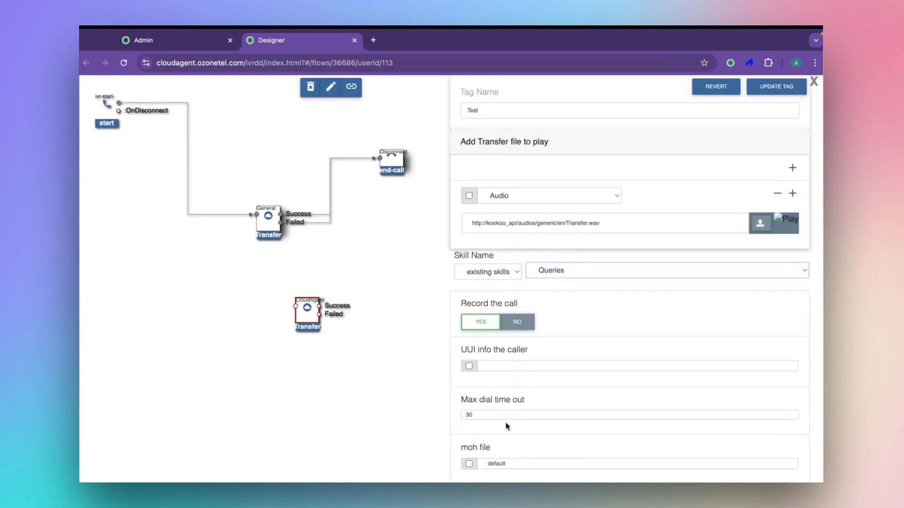
pyautogui.click(771, 89)
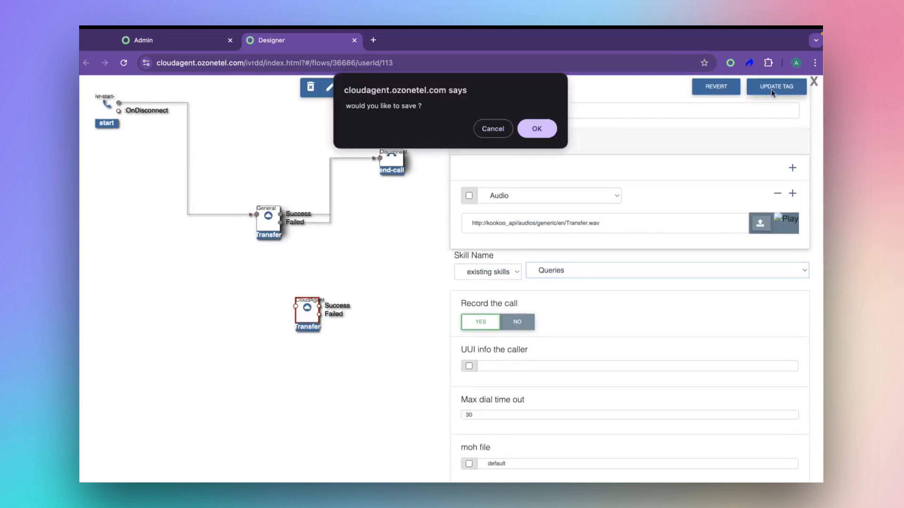
pyautogui.click(541, 132)
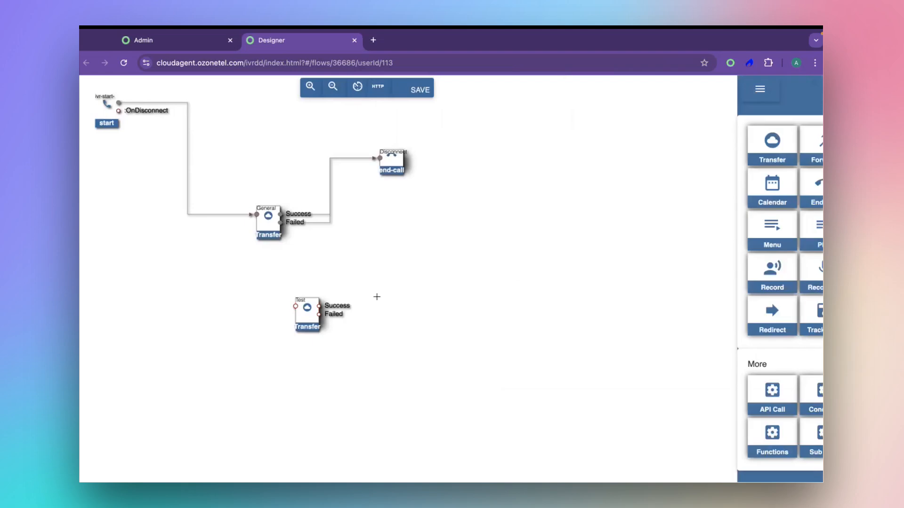
# Move the Test Transfer node to the left of the canvas.
pyautogui.click(306, 314)
pyautogui.moveTo(302, 318); pyautogui.dragTo(187, 321)
pyautogui.click(190, 358)
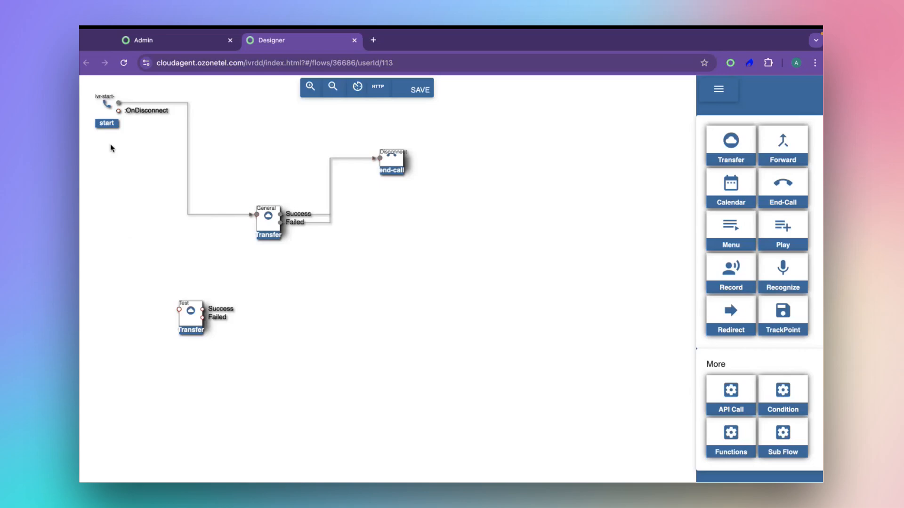
# Open the Test node's settings, browse the transfer prompt file types, and close the panel without changes.
pyautogui.click(200, 309)
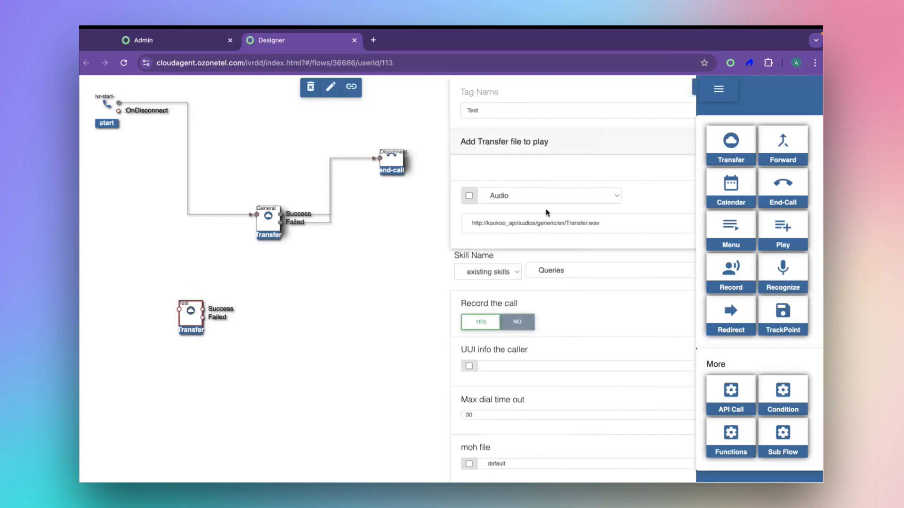
pyautogui.click(562, 196)
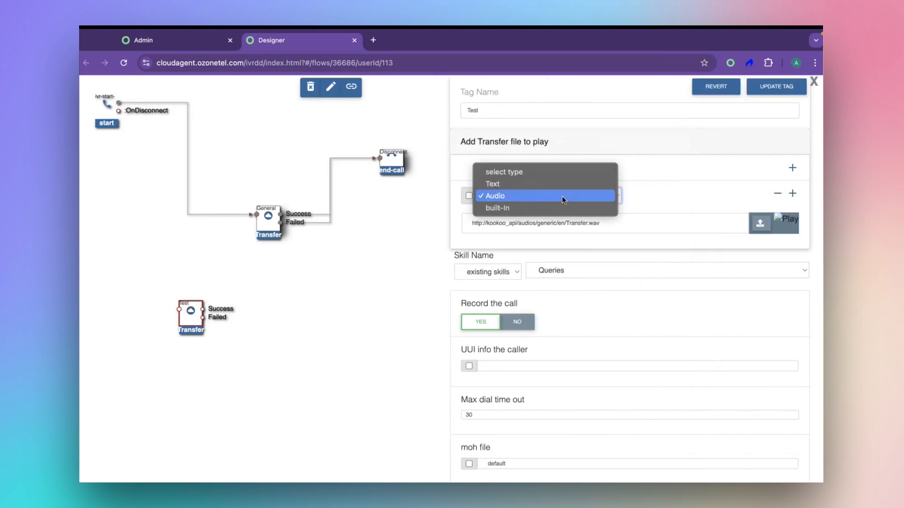
pyautogui.click(561, 196)
pyautogui.click(567, 198)
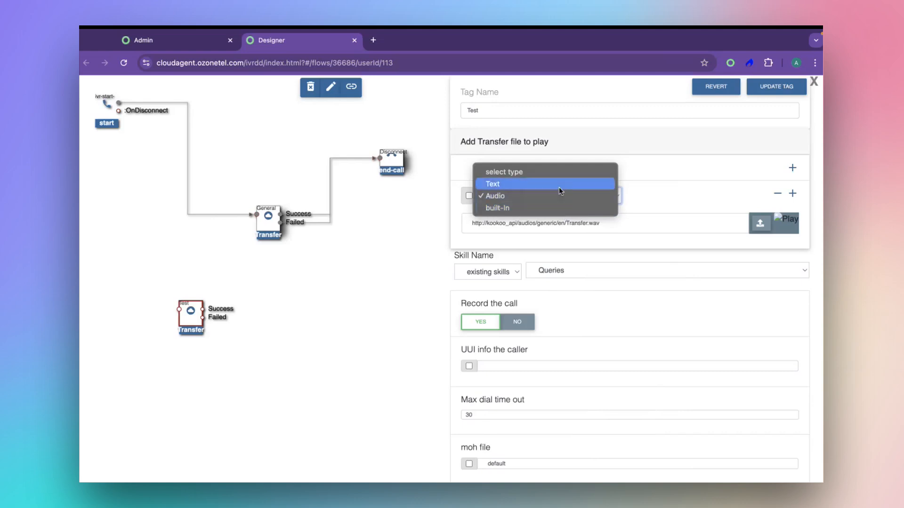
pyautogui.click(558, 185)
pyautogui.click(560, 193)
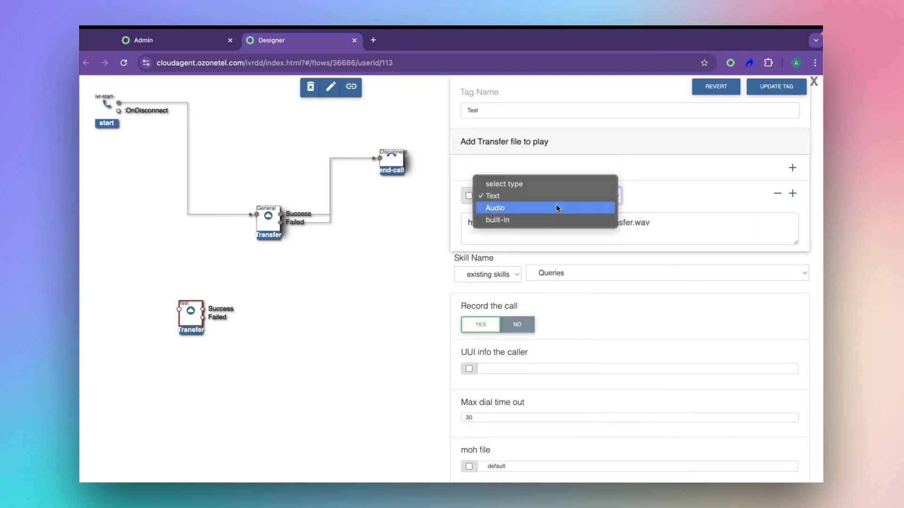
pyautogui.click(557, 204)
pyautogui.moveTo(616, 224); pyautogui.dragTo(455, 222)
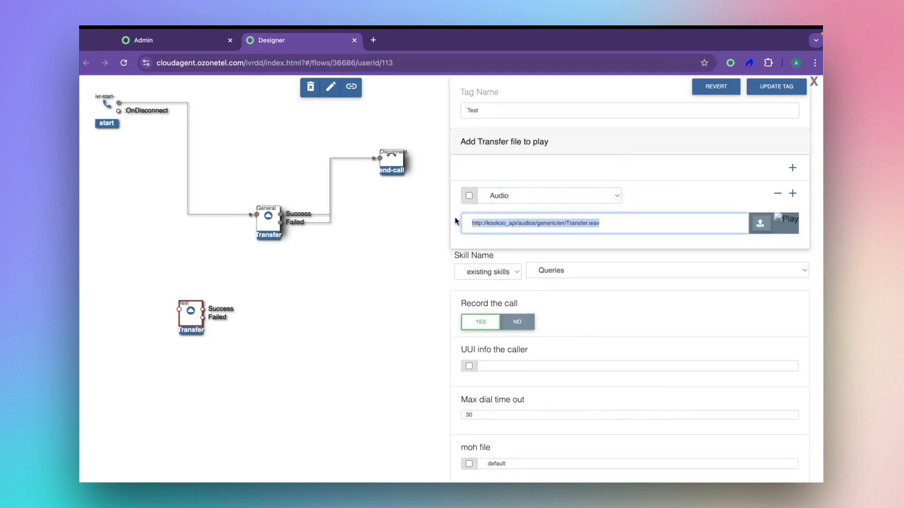
pyautogui.click(814, 82)
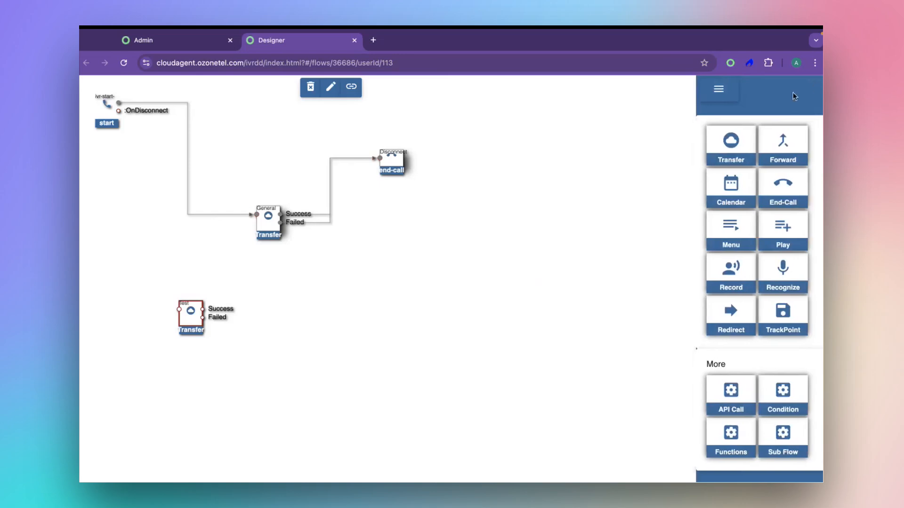
# Add a Forward node to the right of the Test node and connect the Test node's Failed output to it.
pyautogui.moveTo(783, 142); pyautogui.dragTo(419, 313)
pyautogui.moveTo(363, 280); pyautogui.dragTo(354, 326)
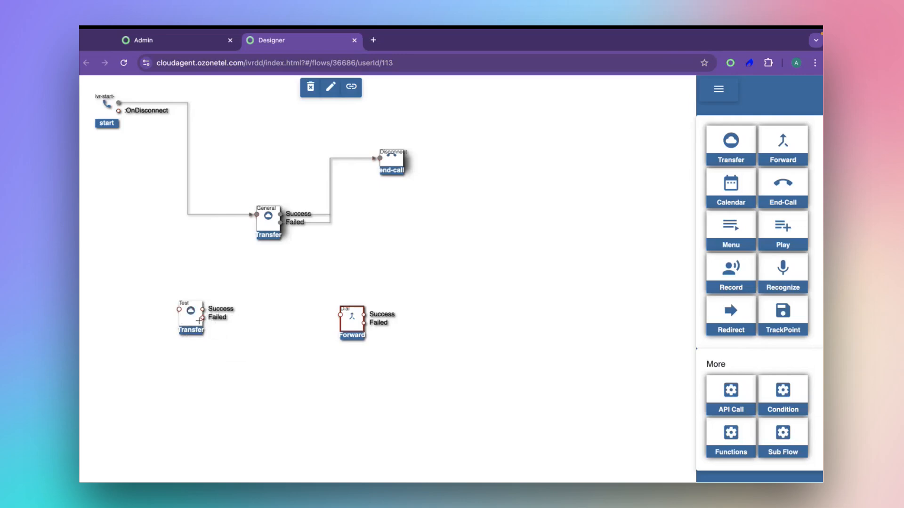
pyautogui.moveTo(202, 318); pyautogui.dragTo(341, 315)
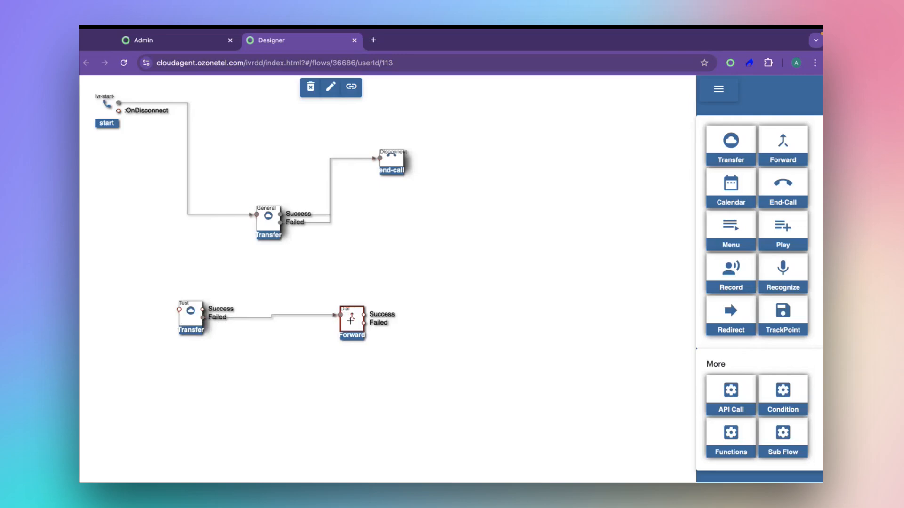
# Open the Forward node's settings and rename its tag to manager.
pyautogui.doubleClick(350, 320)
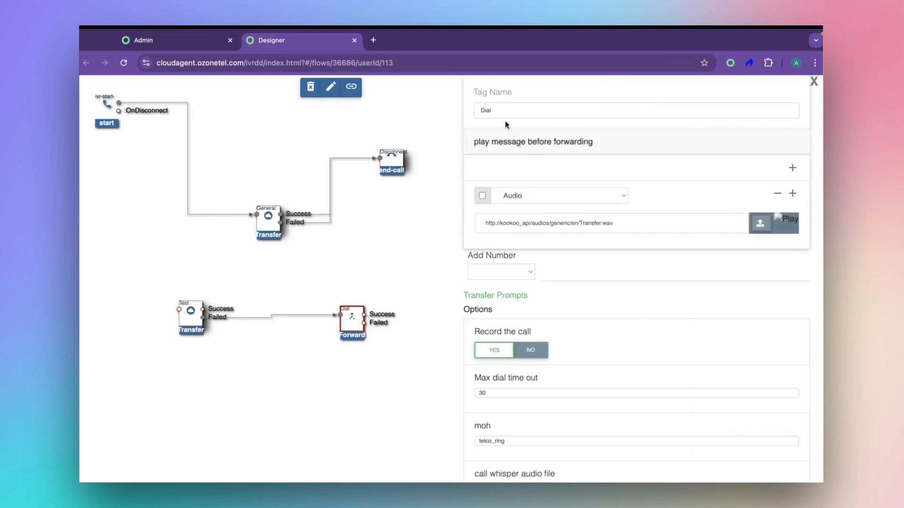
pyautogui.moveTo(502, 113); pyautogui.dragTo(476, 113)
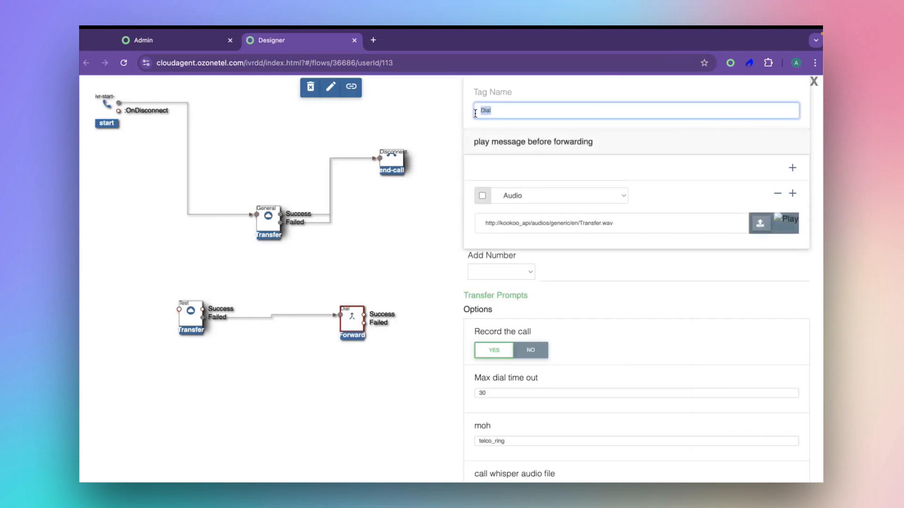
pyautogui.write('manager')
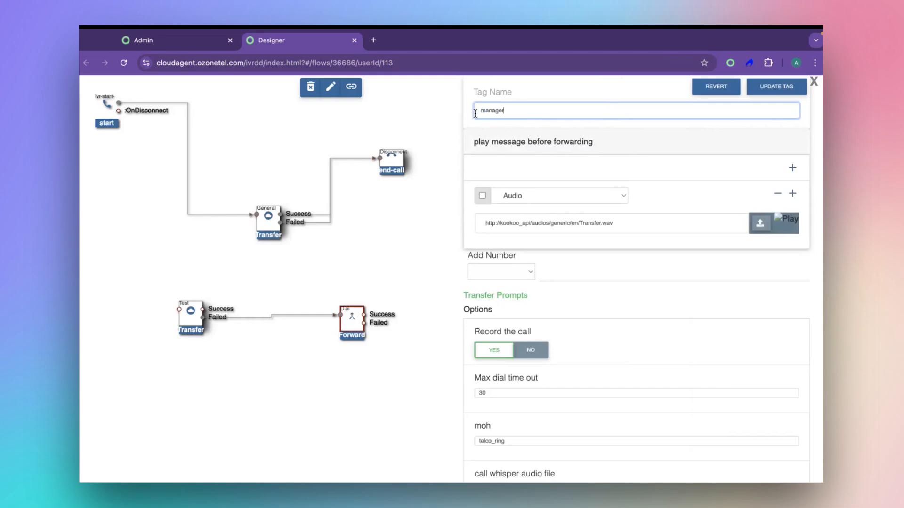
# Set the Forward node's number from text to the manager's phone number and apply the node's settings with Update Tag.
pyautogui.click(518, 273)
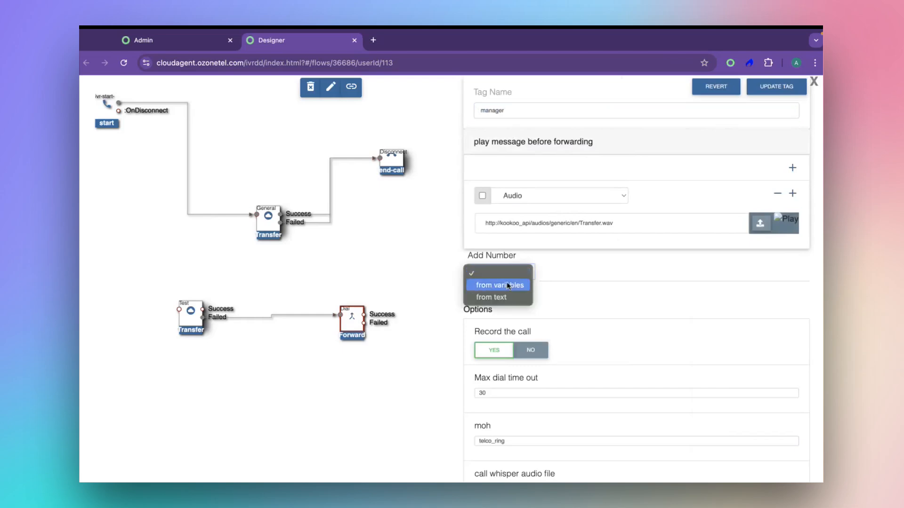
pyautogui.click(504, 297)
pyautogui.click(546, 274)
pyautogui.write('9')
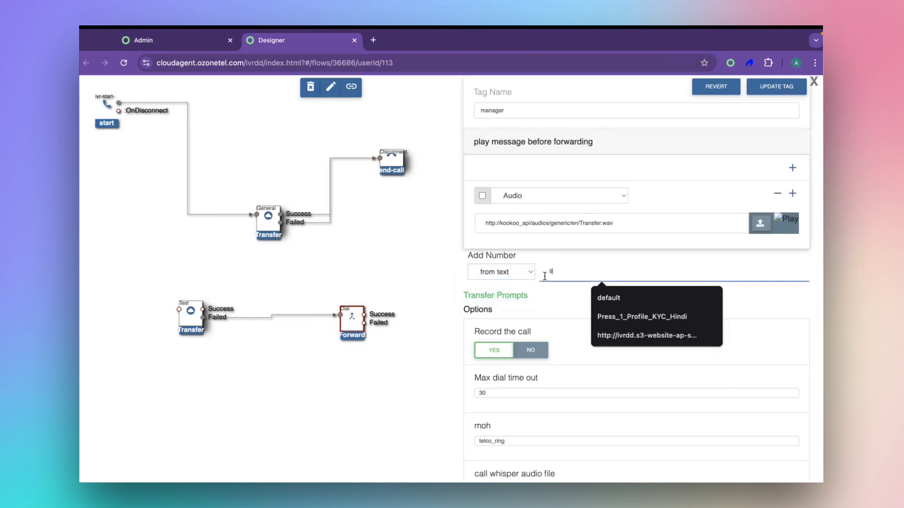
pyautogui.write('87643421')
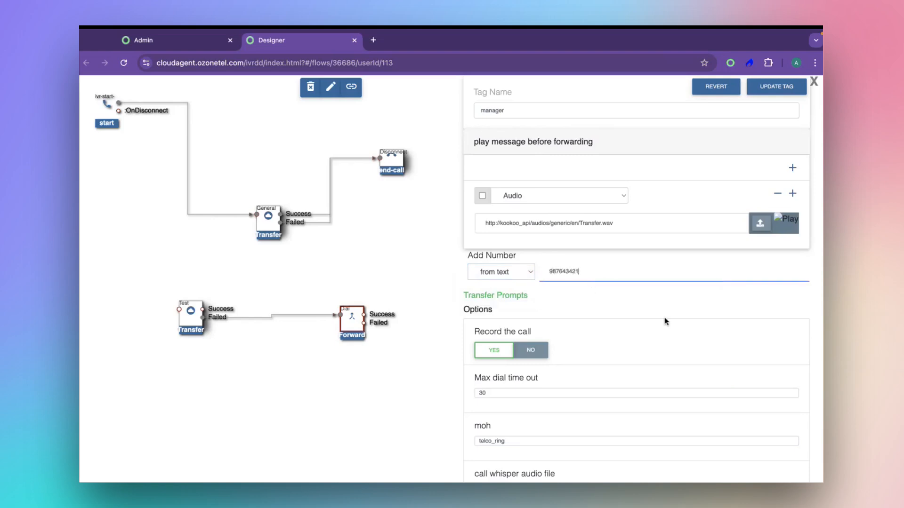
pyautogui.click(767, 88)
pyautogui.click(551, 130)
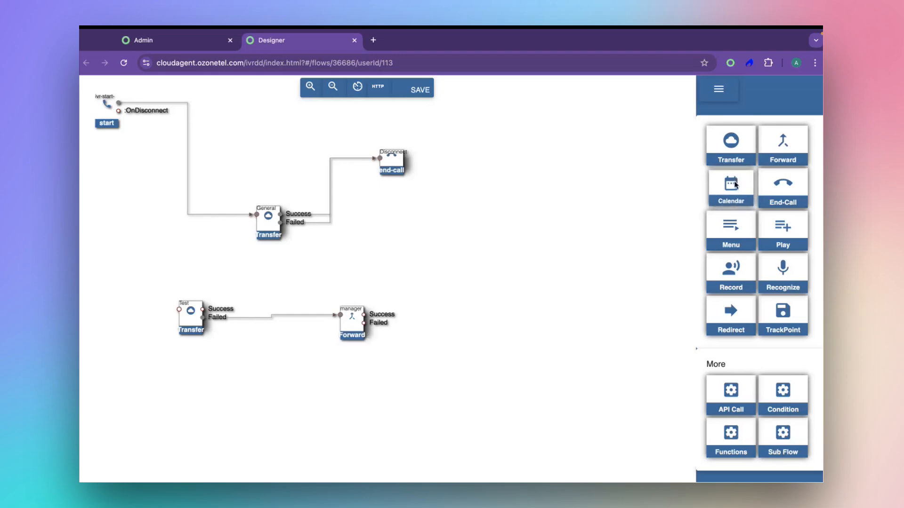
# Add Calendar nodes to the canvas and arrange them on the left side near the Test Transfer node.
pyautogui.moveTo(731, 186); pyautogui.dragTo(492, 276)
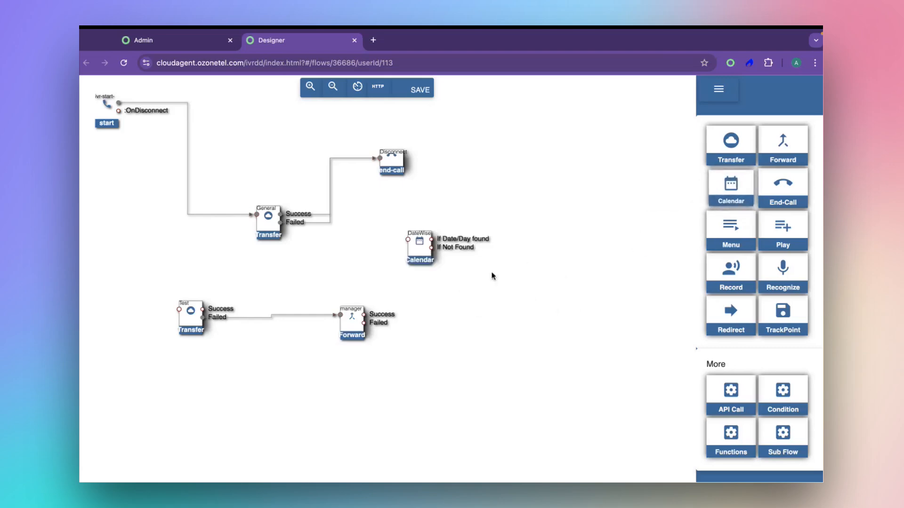
pyautogui.moveTo(423, 251); pyautogui.dragTo(465, 260)
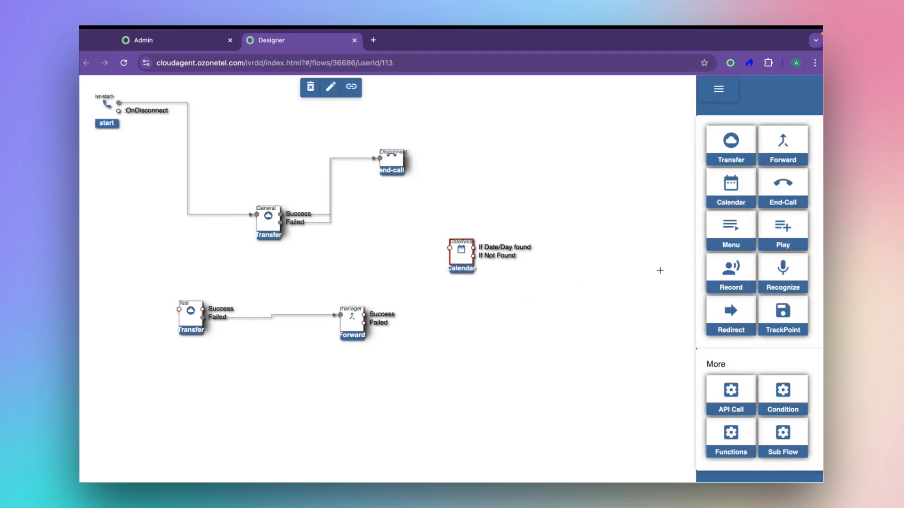
pyautogui.click(576, 316)
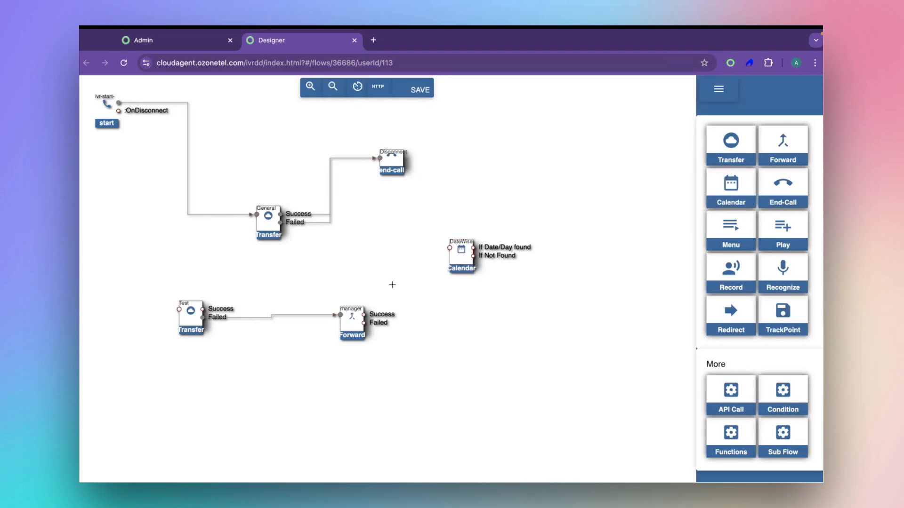
pyautogui.moveTo(465, 259); pyautogui.dragTo(122, 263)
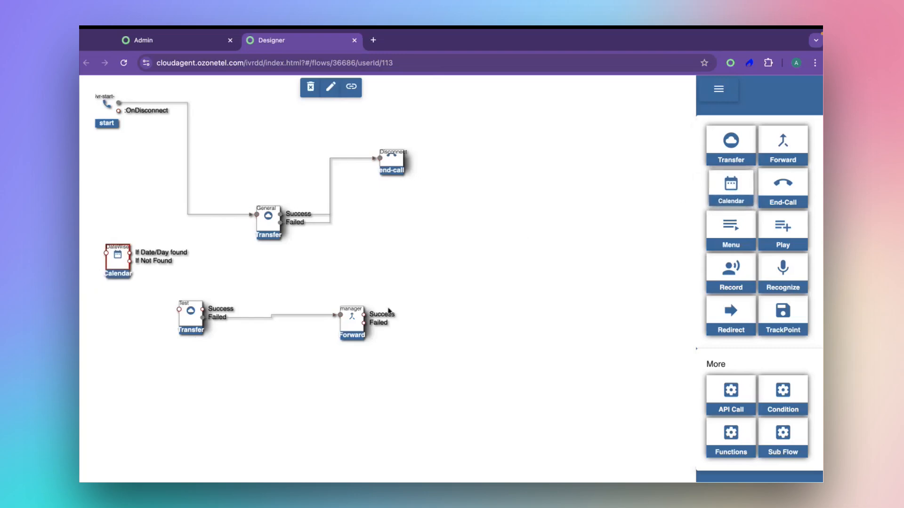
pyautogui.moveTo(389, 311); pyautogui.dragTo(135, 374)
pyautogui.moveTo(133, 321); pyautogui.dragTo(112, 330)
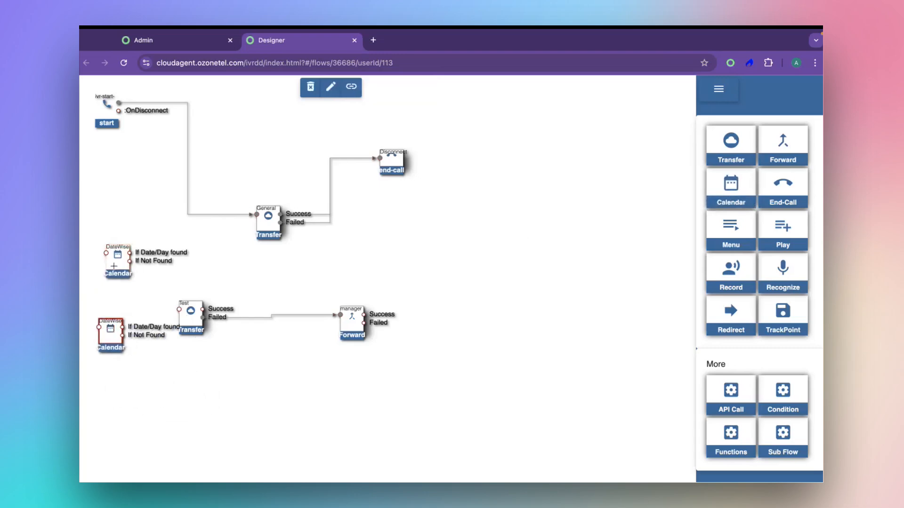
# Open the Calendar node's settings and rename its tag to Office hours.
pyautogui.click(114, 266)
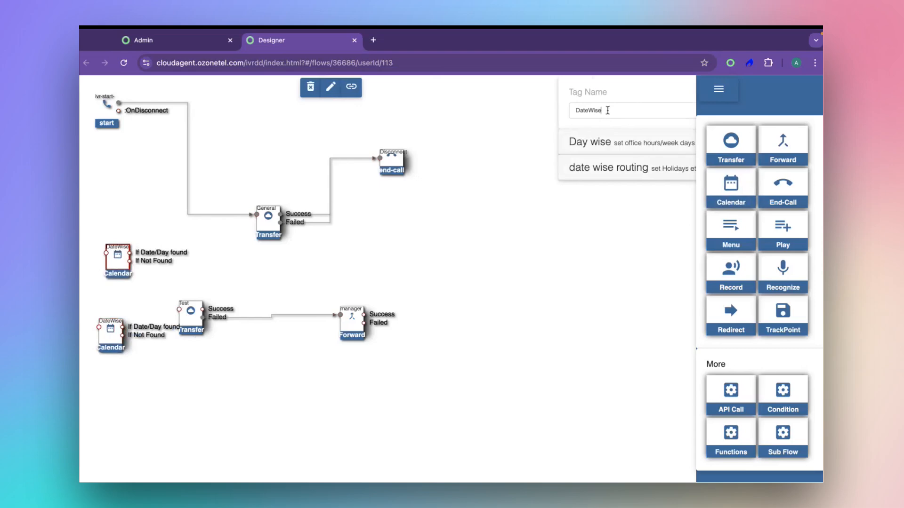
pyautogui.doubleClick(608, 110)
pyautogui.write('Off')
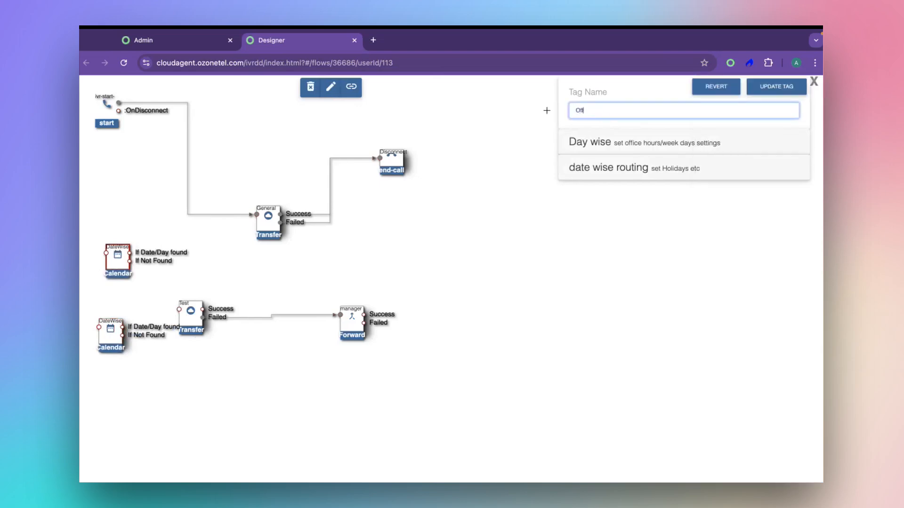
pyautogui.write('ice hours')
# Add a Day wise day row and remove Saturday and Sunday from it.
pyautogui.click(599, 146)
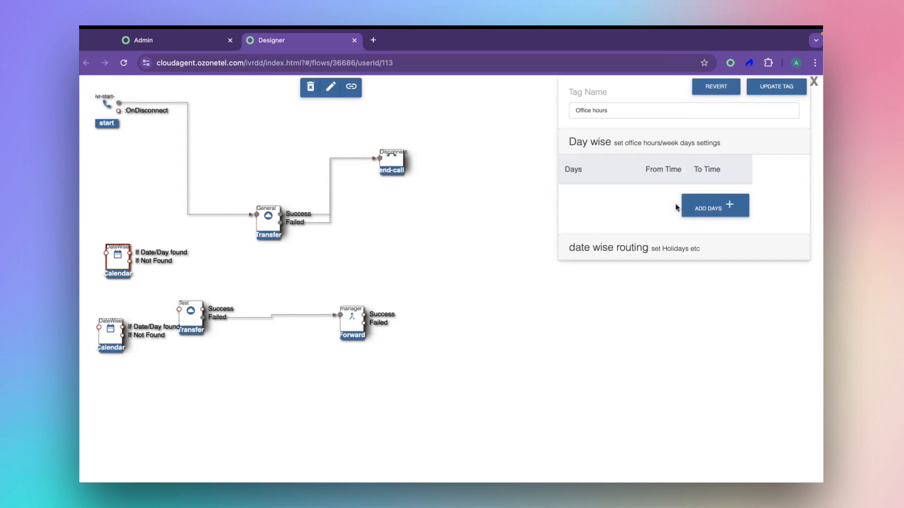
pyautogui.click(716, 207)
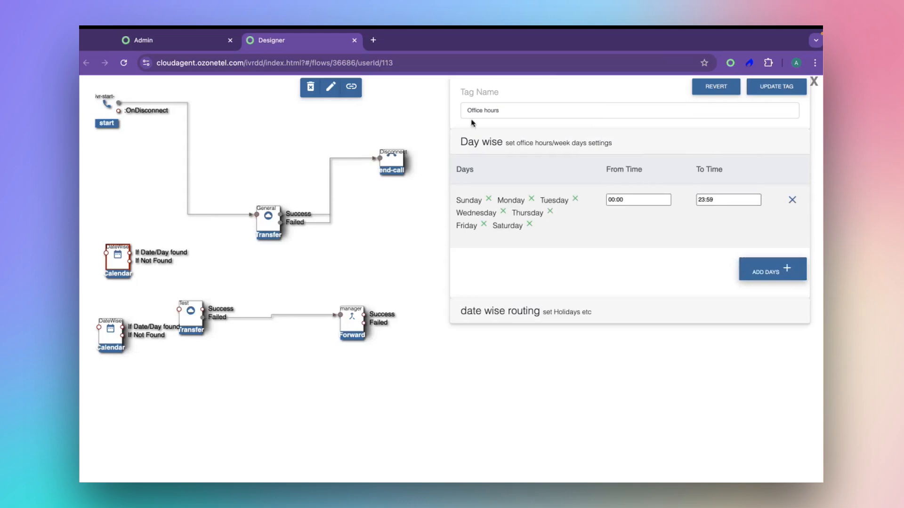
pyautogui.click(529, 224)
pyautogui.click(488, 198)
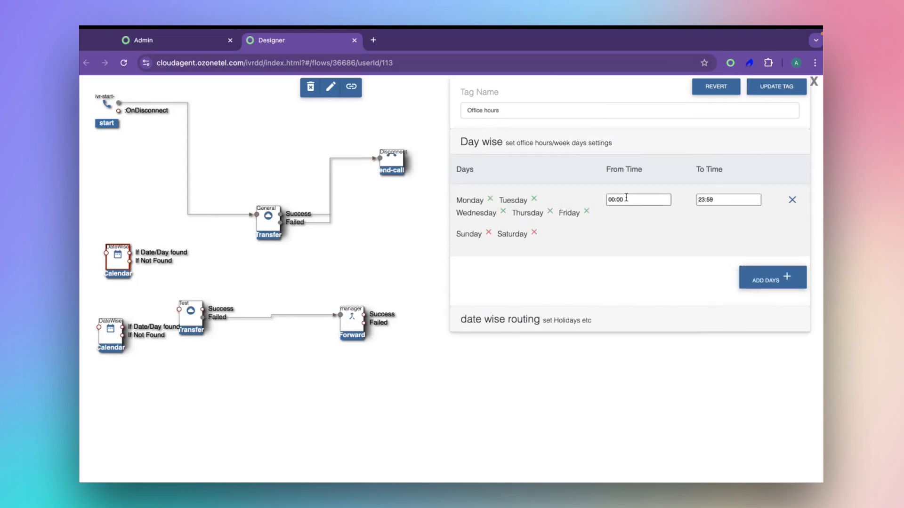
# Set the weekday office hours from 10:00 to 18:00.
pyautogui.moveTo(631, 200); pyautogui.dragTo(574, 200)
pyautogui.write('10')
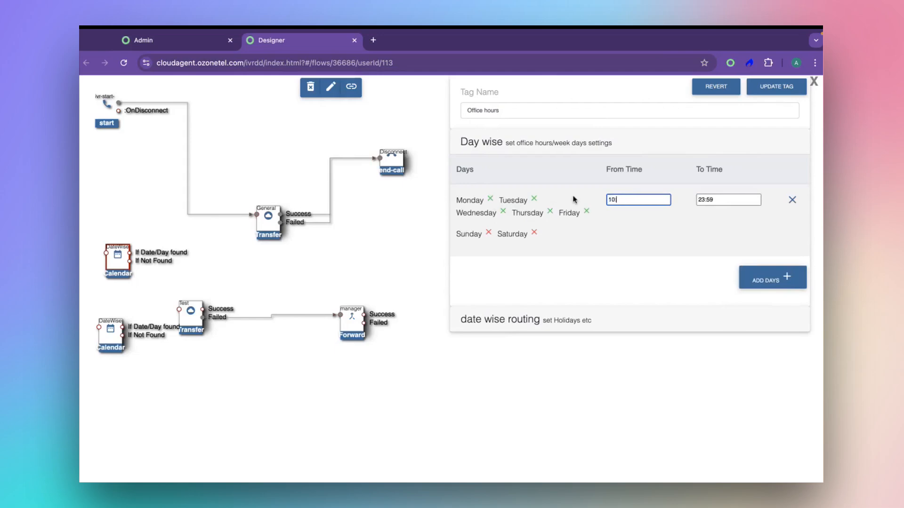
pyautogui.write(':00')
pyautogui.moveTo(711, 198); pyautogui.dragTo(682, 202)
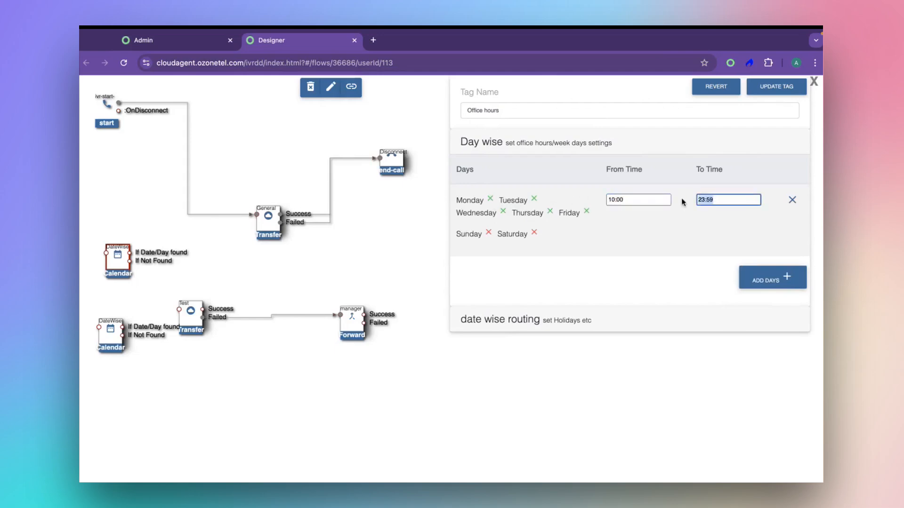
pyautogui.write('18:00')
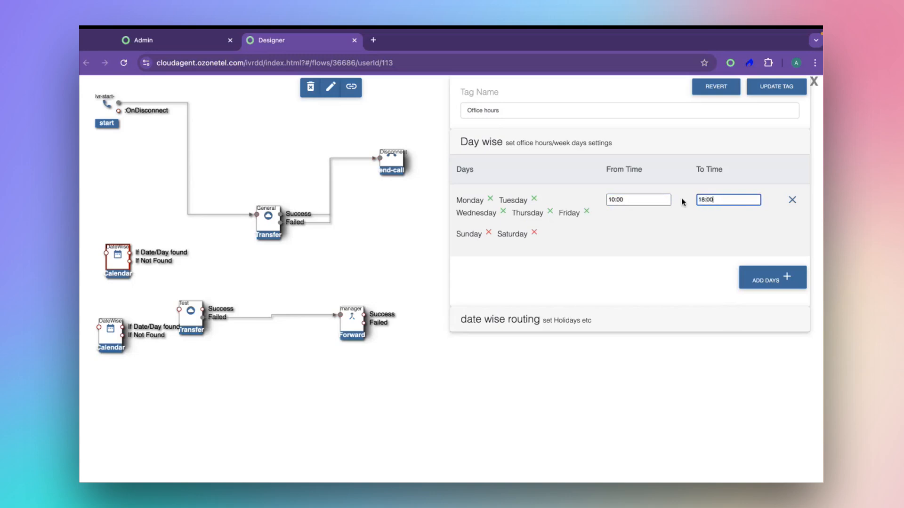
# Add an extra Day wise row and delete it again.
pyautogui.click(769, 279)
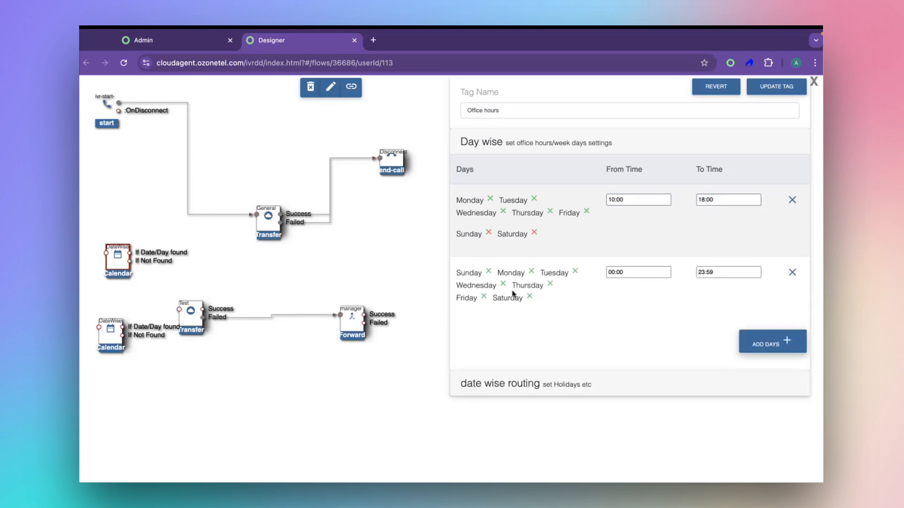
pyautogui.click(792, 273)
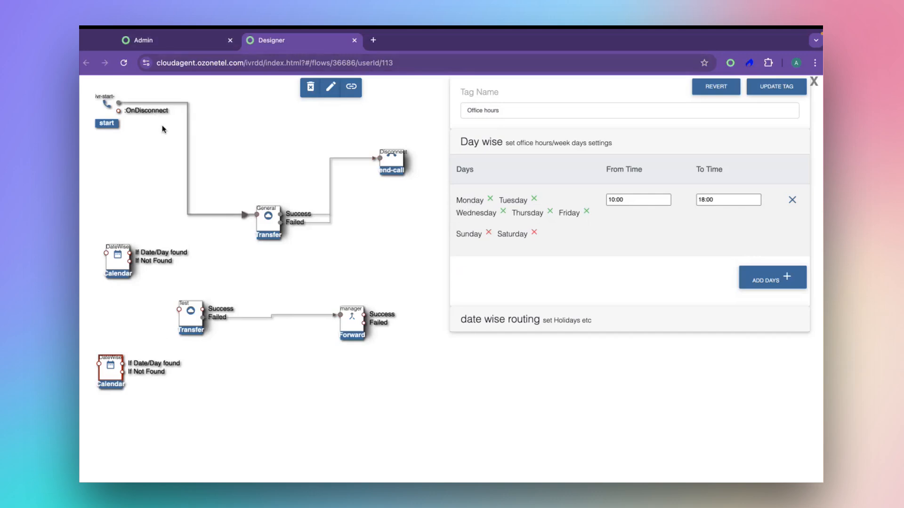
# Delete the link from start to the General Transfer node and connect start to the Calendar node instead.
pyautogui.click(196, 215)
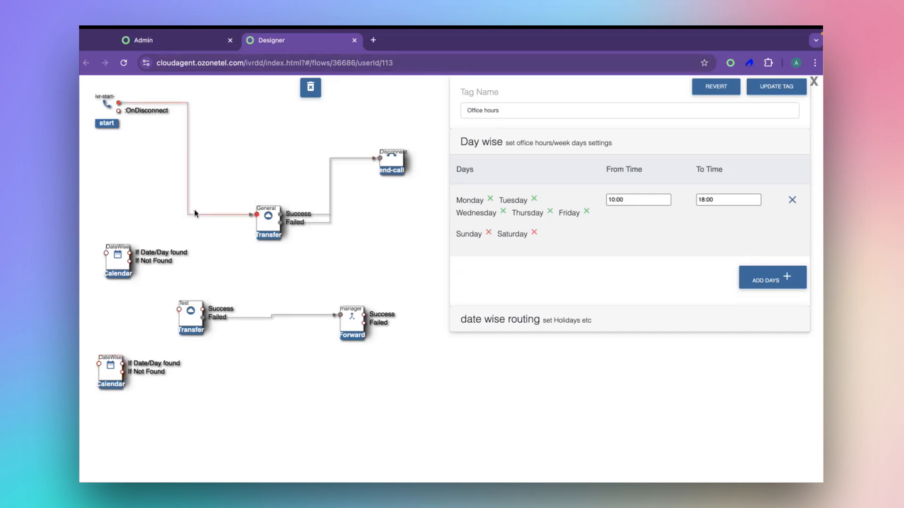
pyautogui.click(310, 87)
pyautogui.moveTo(119, 103); pyautogui.dragTo(162, 238)
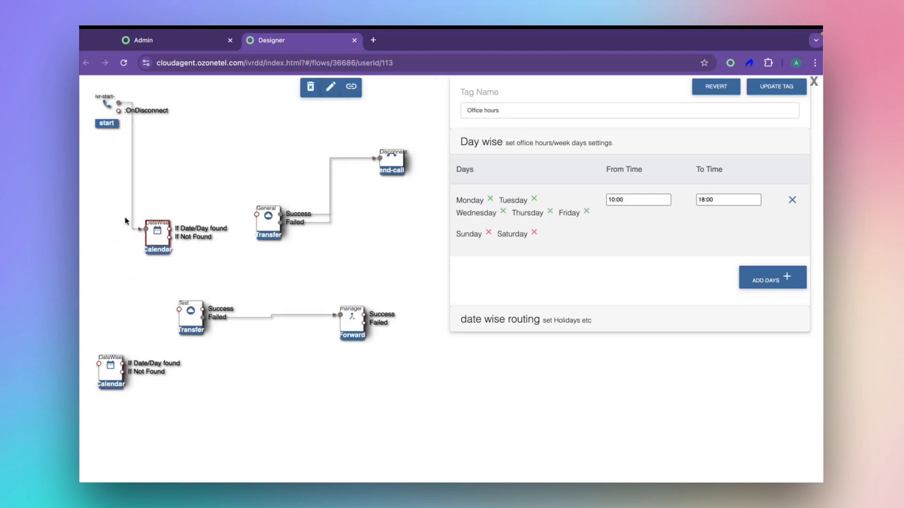
# Nudge the second Calendar node and add 2024-08-15 as a date in the Office hours date wise routing.
pyautogui.moveTo(111, 379); pyautogui.dragTo(132, 364)
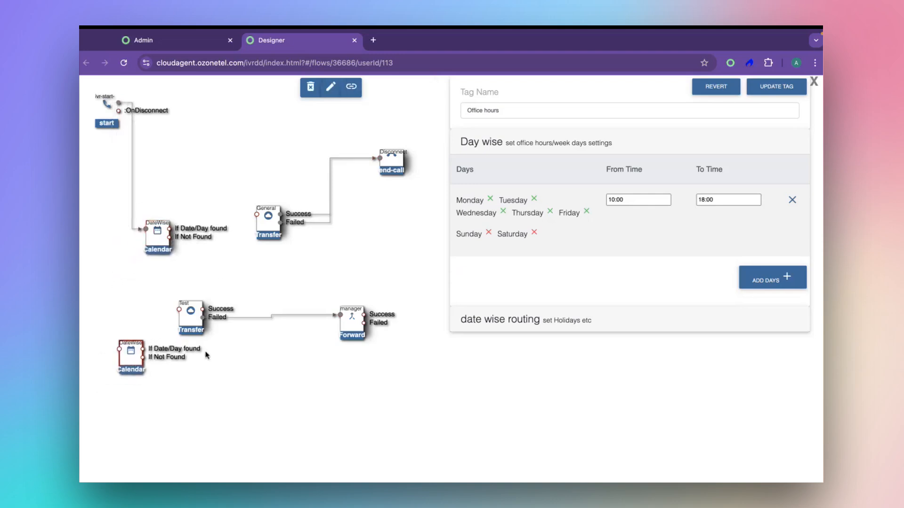
pyautogui.click(517, 325)
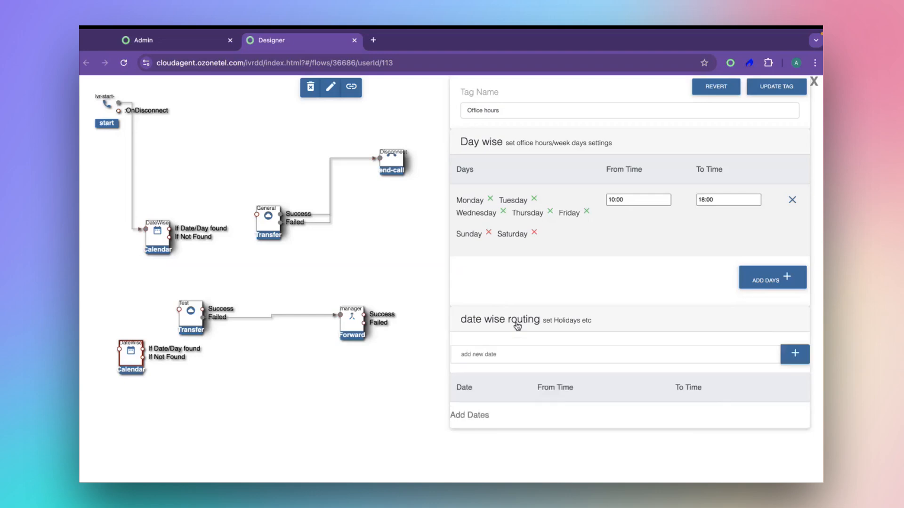
pyautogui.scroll(-2, 527, 345)
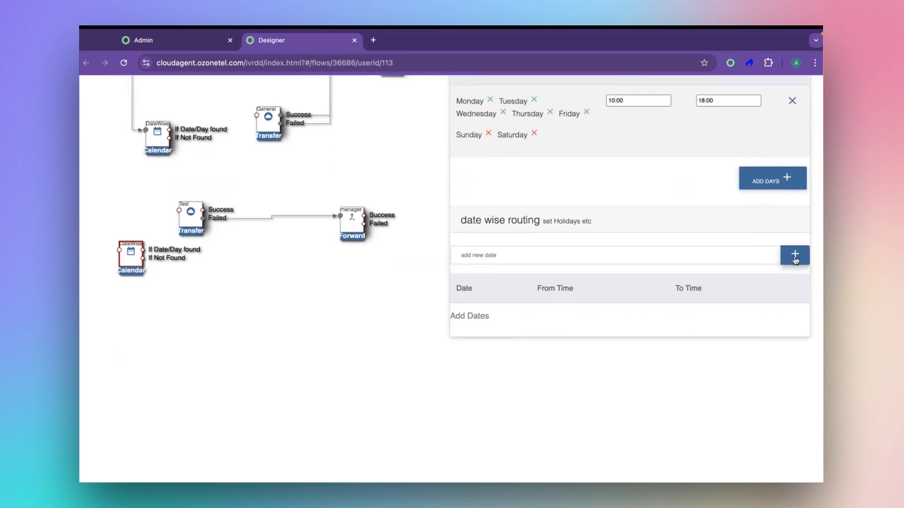
pyautogui.click(608, 257)
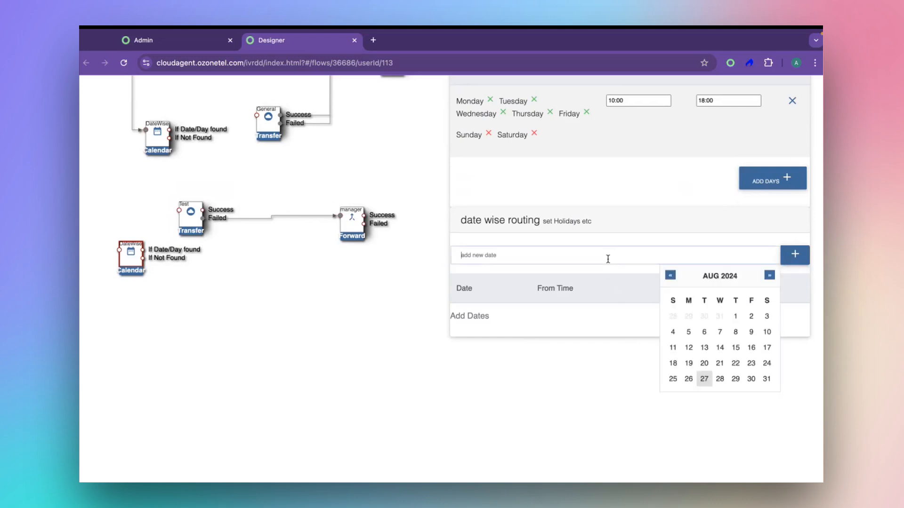
pyautogui.click(737, 351)
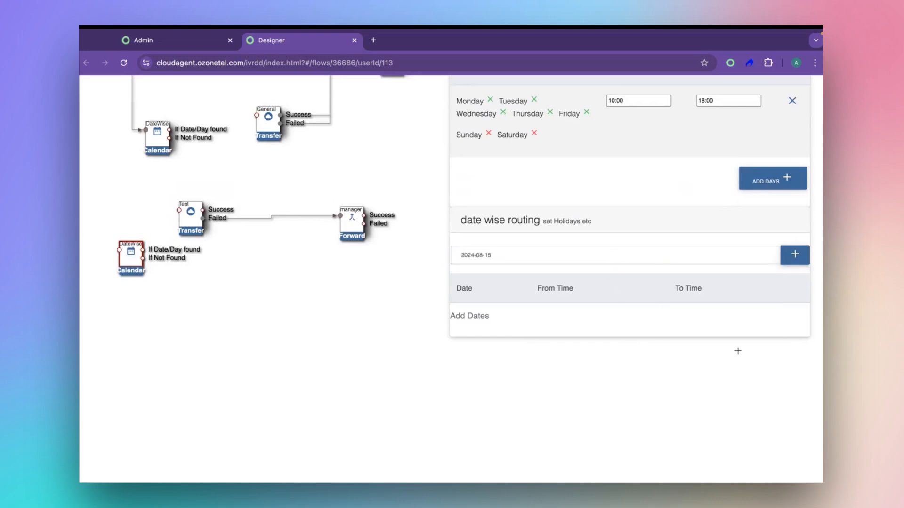
pyautogui.click(791, 262)
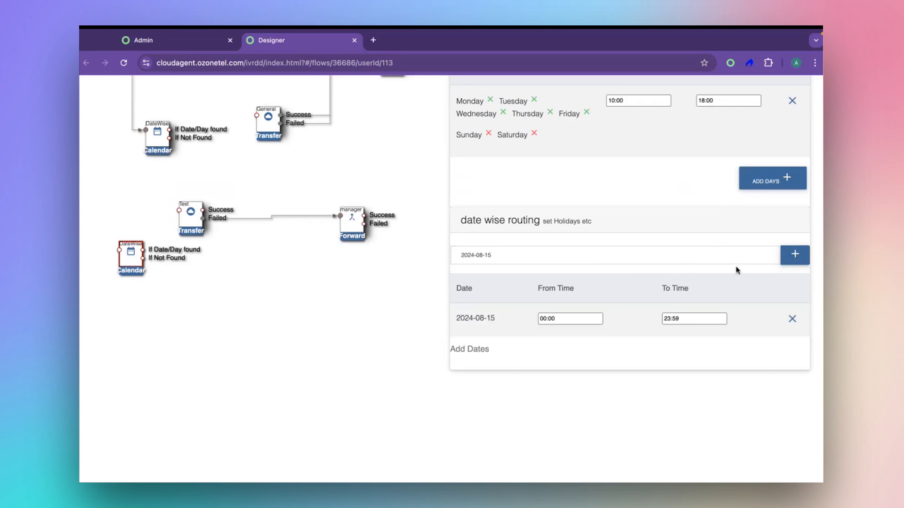
# Add 2024-09-07 as a second date wise routing date.
pyautogui.click(634, 253)
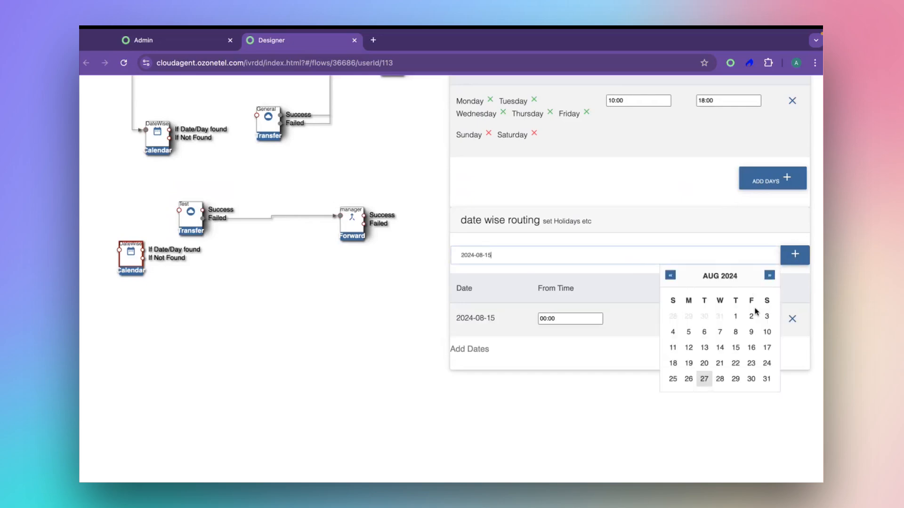
pyautogui.click(769, 276)
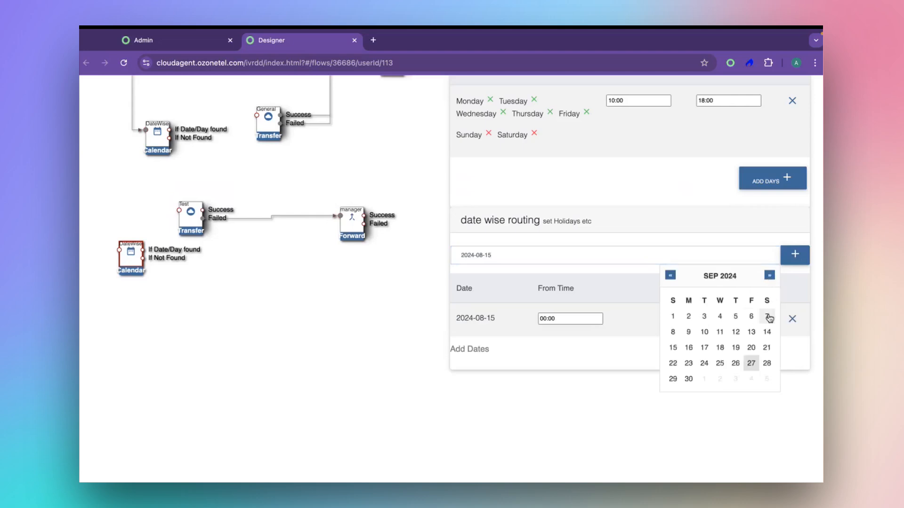
pyautogui.click(767, 317)
pyautogui.click(786, 265)
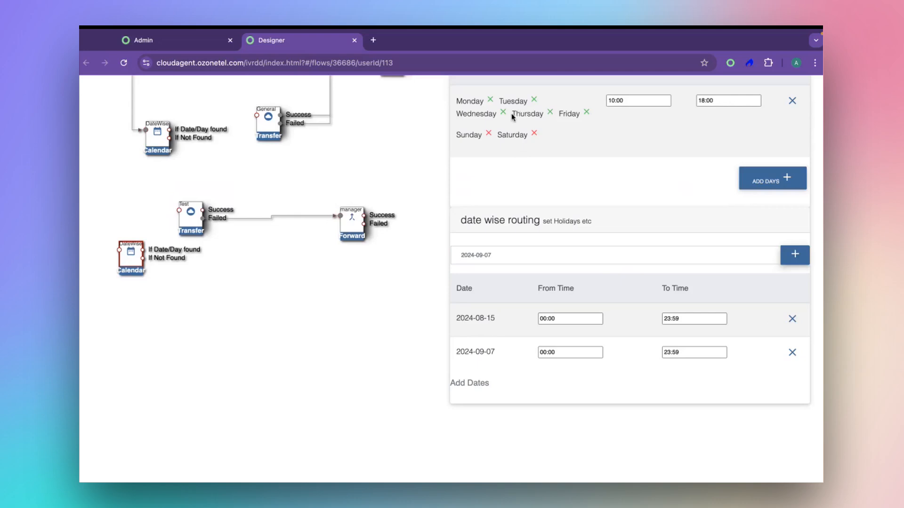
pyautogui.moveTo(512, 115); pyautogui.dragTo(547, 114)
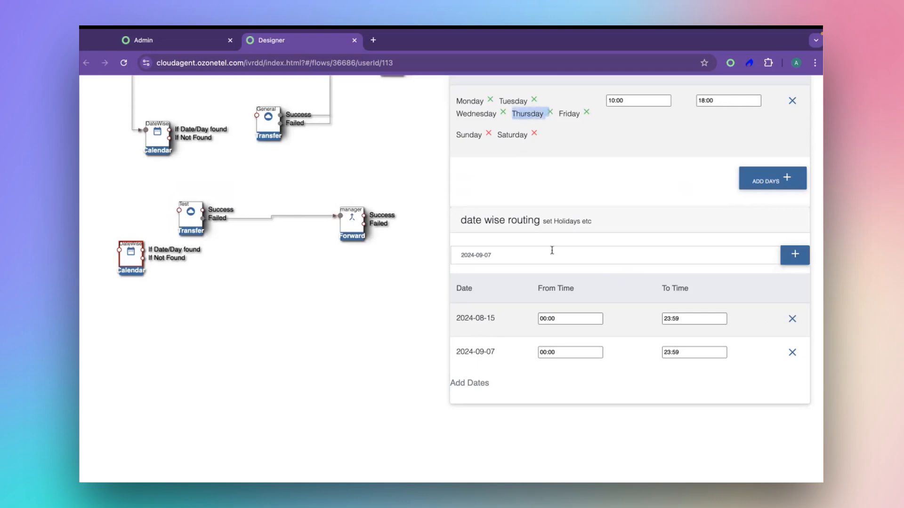
pyautogui.press('super+a')
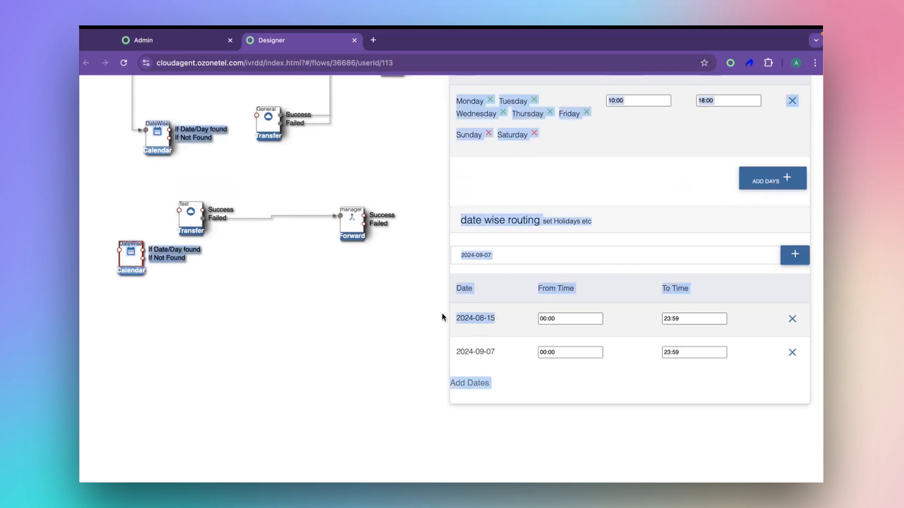
pyautogui.click(518, 197)
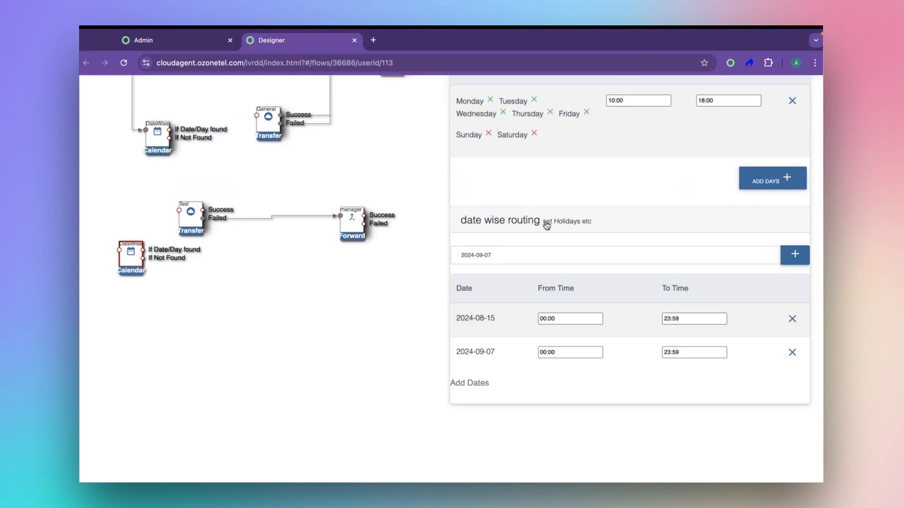
pyautogui.scroll(3, 546, 226)
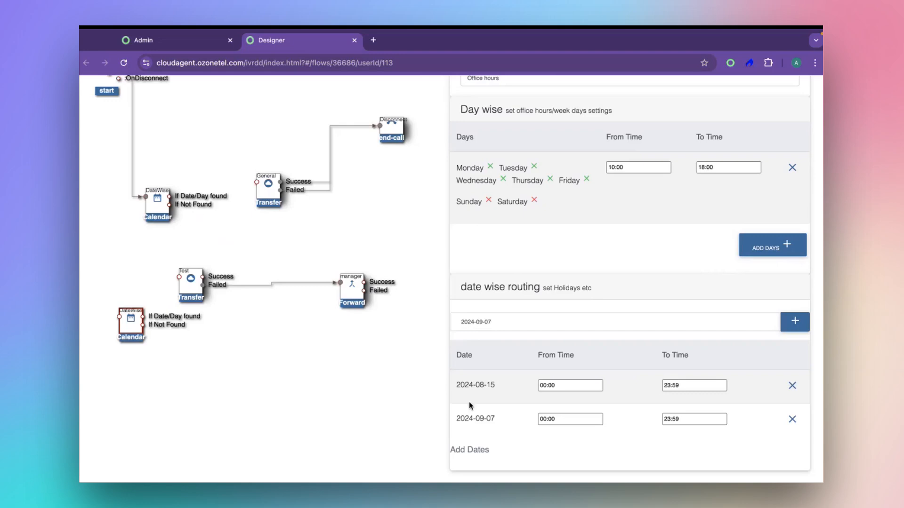
pyautogui.moveTo(497, 385)
pyautogui.mouseDown()
pyautogui.moveTo(451, 382)
pyautogui.moveTo(491, 400)
pyautogui.mouseUp()
pyautogui.moveTo(460, 288); pyautogui.dragTo(539, 291)
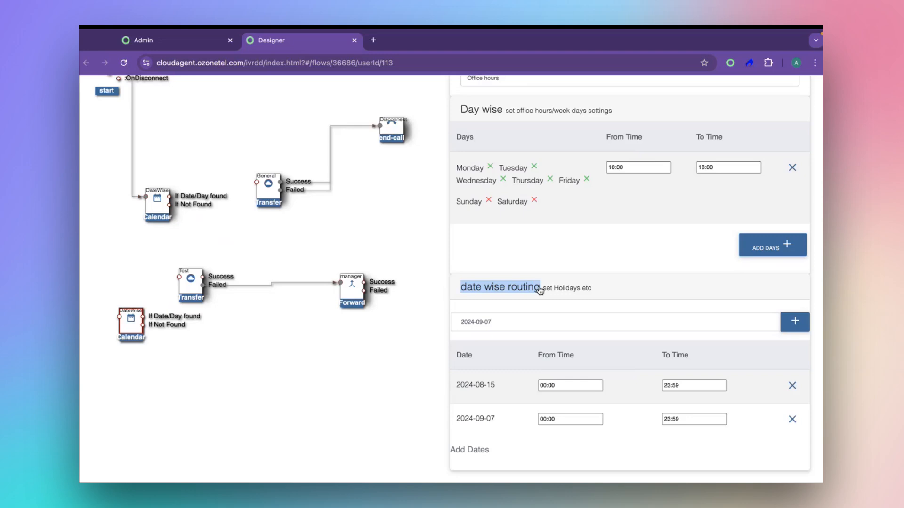
pyautogui.scroll(2, 713, 227)
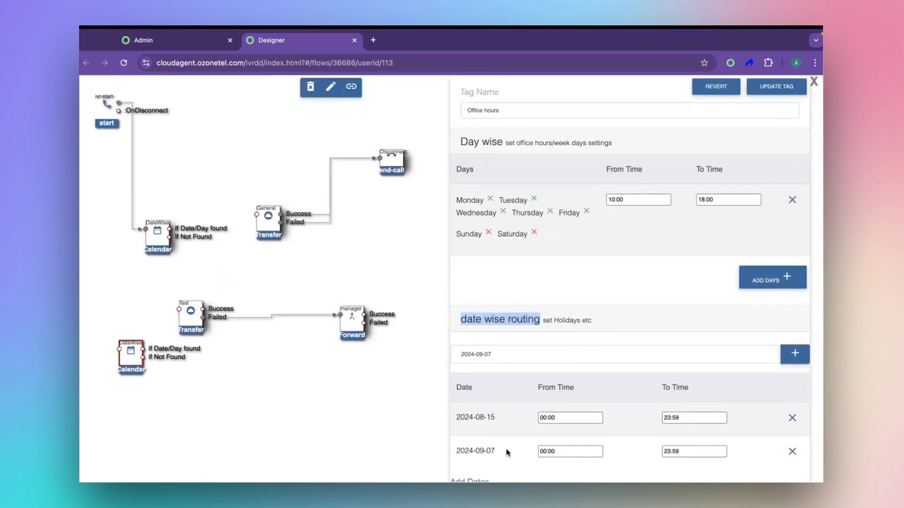
# Update and save the Office hours calendar tag.
pyautogui.click(772, 91)
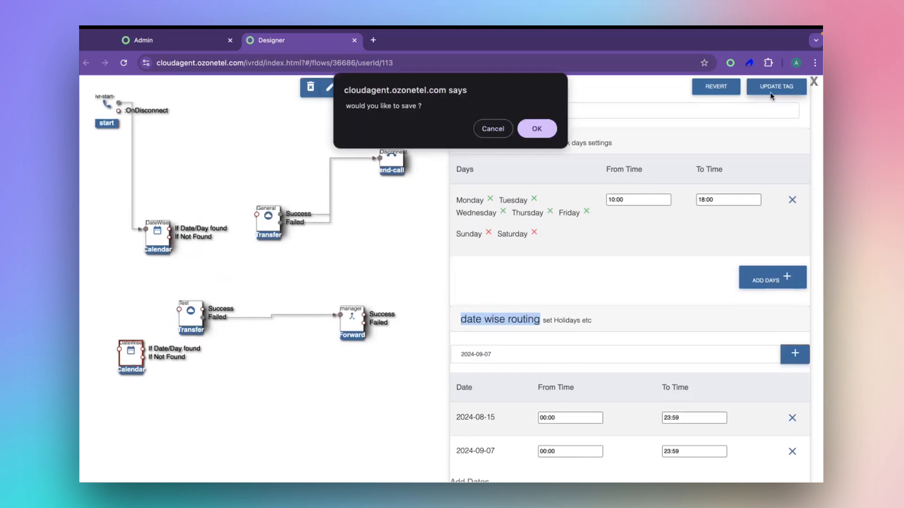
pyautogui.click(537, 129)
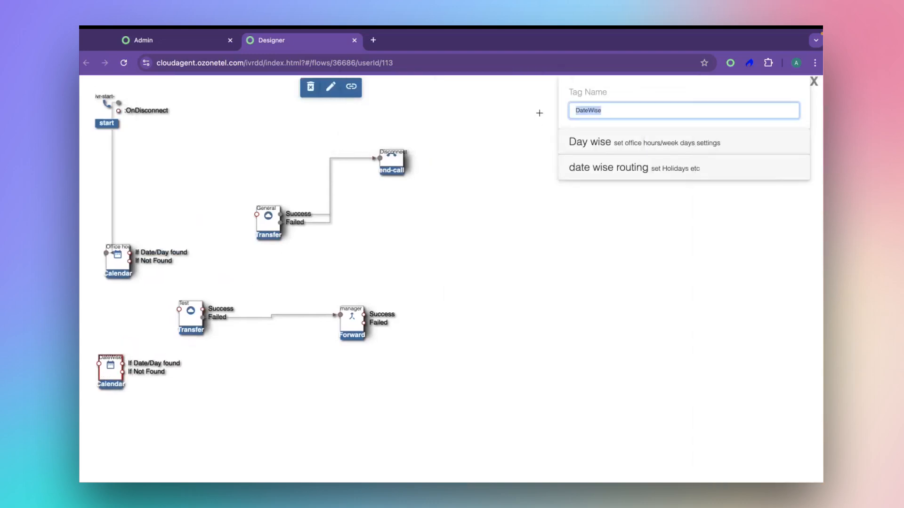
# Name the second Calendar node's tag AOH and add a Day wise row.
pyautogui.write('AOH')
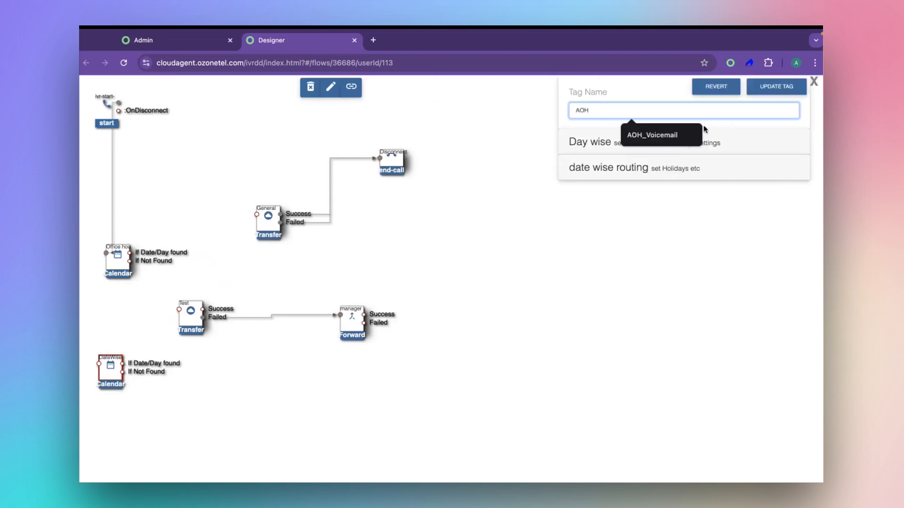
pyautogui.click(586, 145)
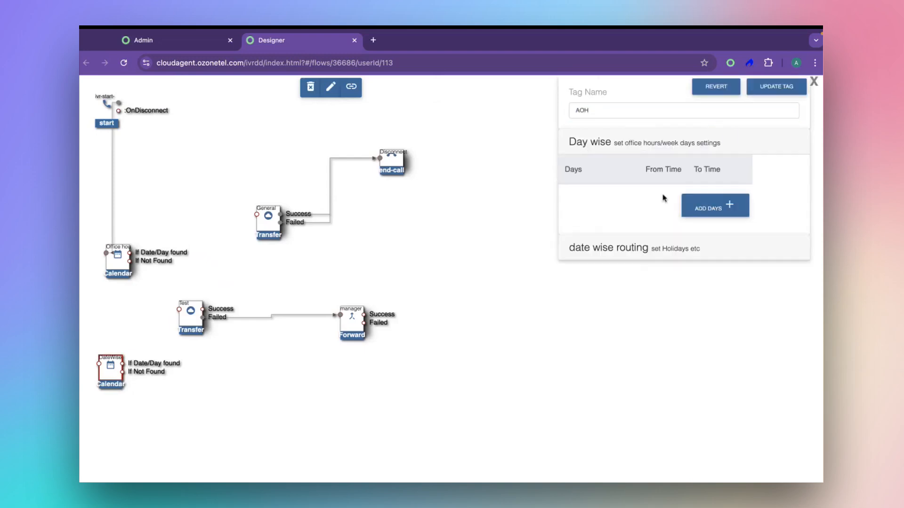
pyautogui.click(707, 213)
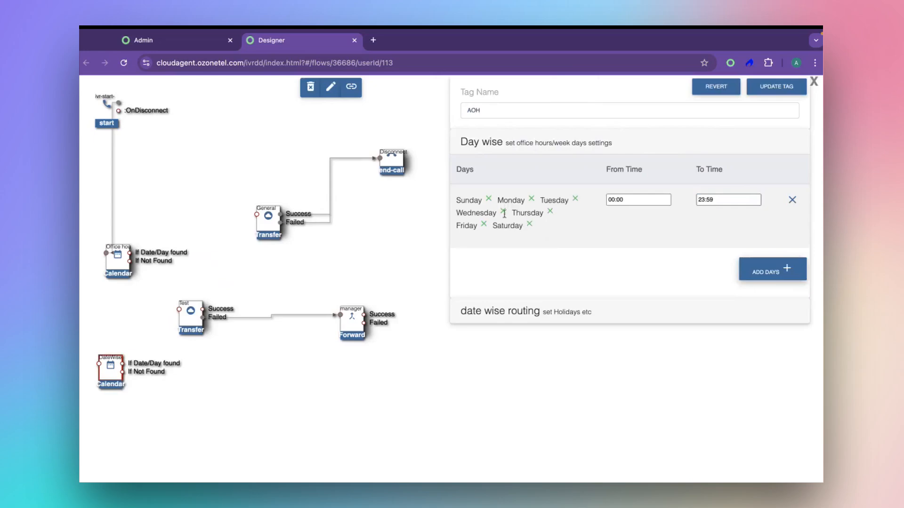
# Remove Monday, Tuesday, Wednesday, Thursday and Friday from the AOH day row, keeping Sunday and Saturday.
pyautogui.click(531, 198)
pyautogui.click(532, 198)
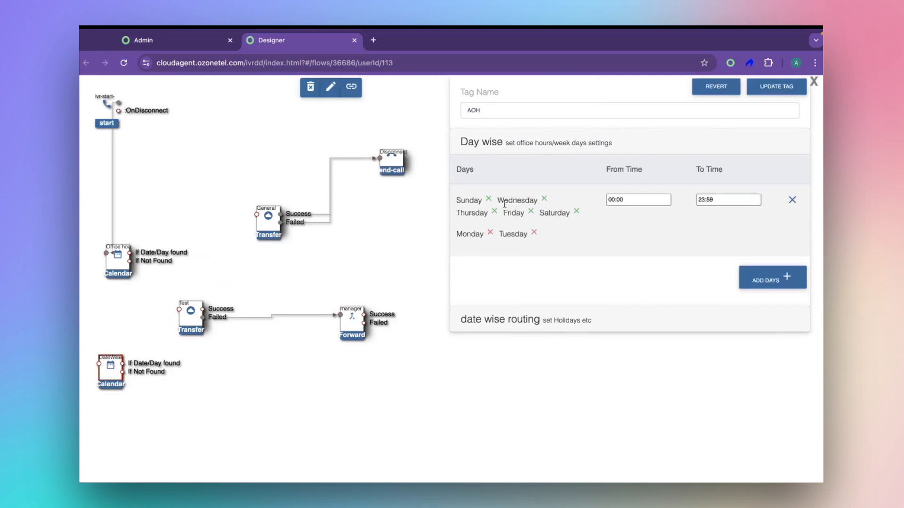
pyautogui.click(544, 198)
pyautogui.click(534, 198)
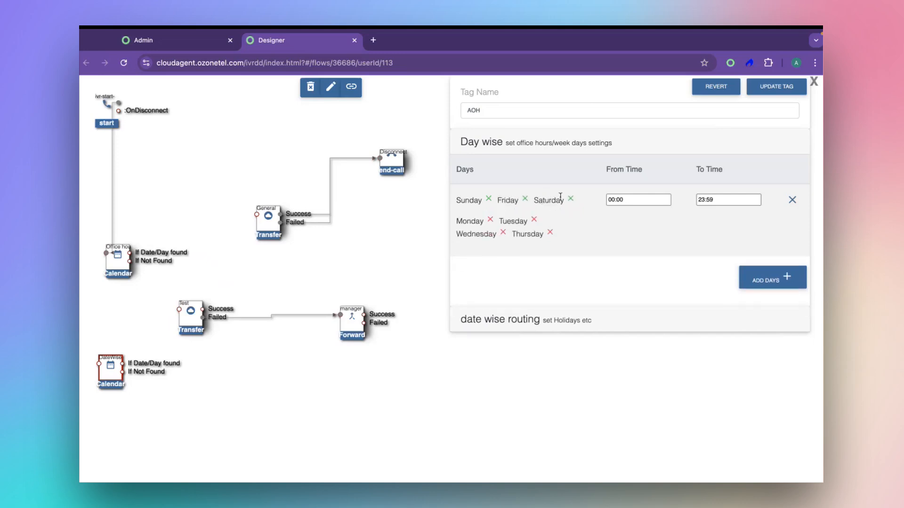
pyautogui.click(525, 198)
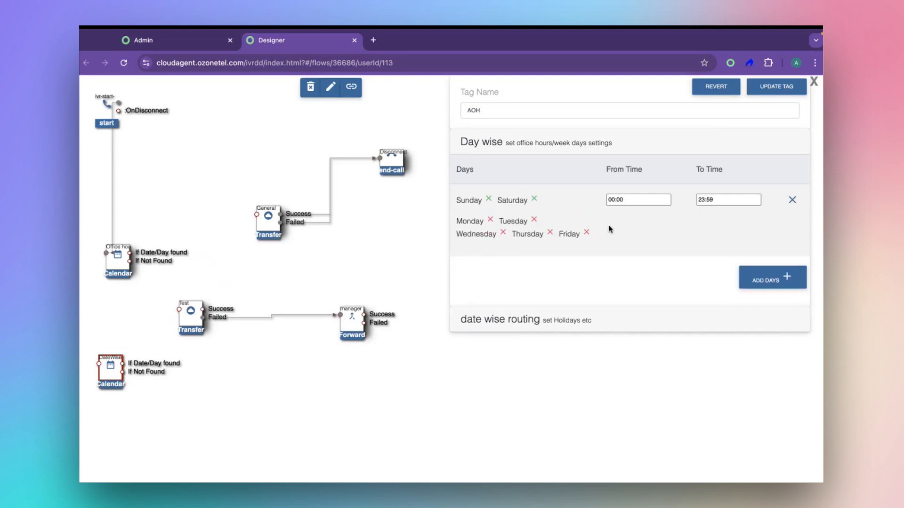
# Update and save the AOH calendar tag.
pyautogui.click(631, 198)
pyautogui.click(497, 326)
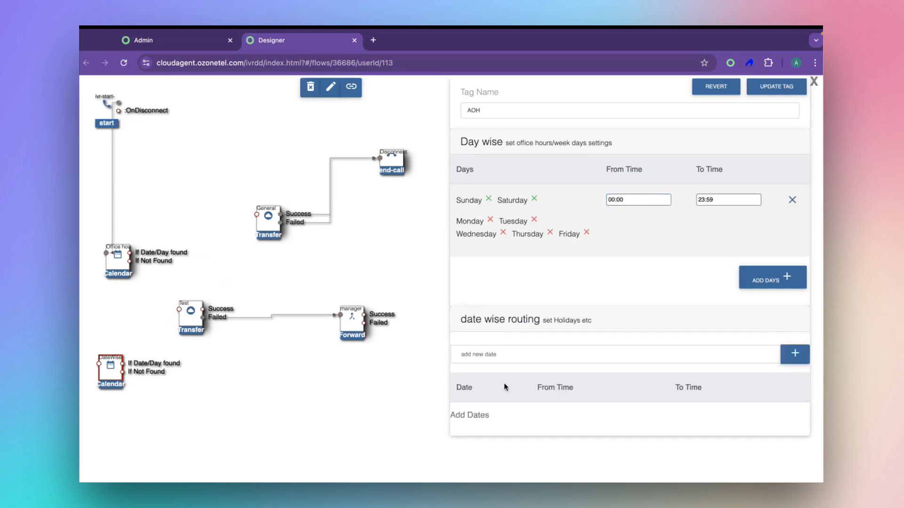
pyautogui.click(494, 320)
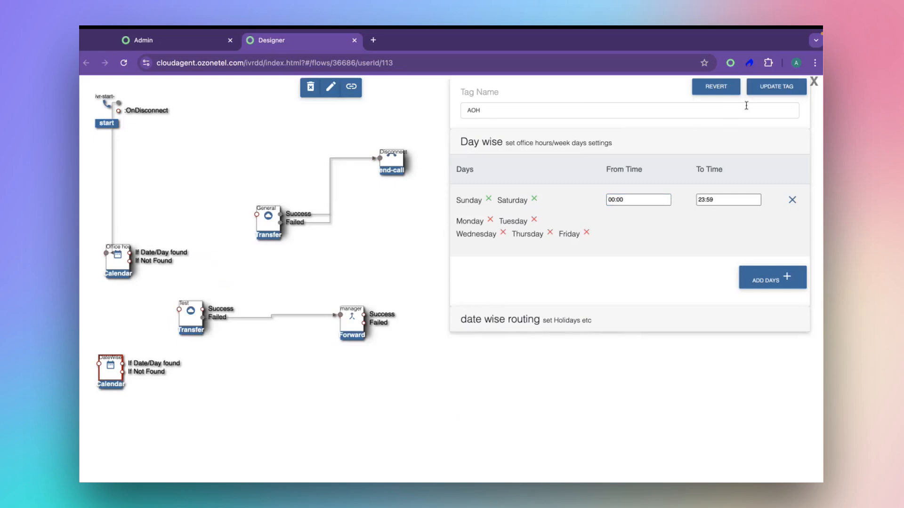
pyautogui.click(776, 90)
pyautogui.click(548, 134)
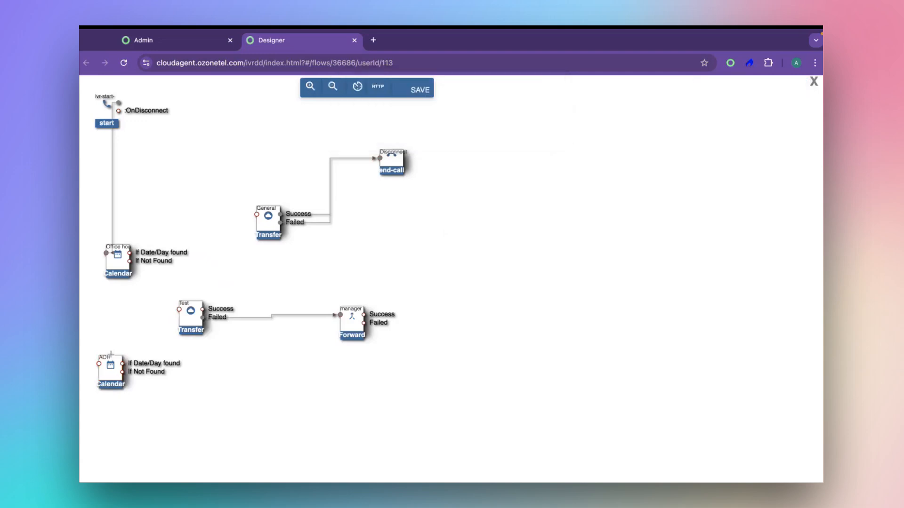
# Move the Office hours Calendar node lower, delete its link from start, and connect start to the General Transfer node.
pyautogui.click(112, 225)
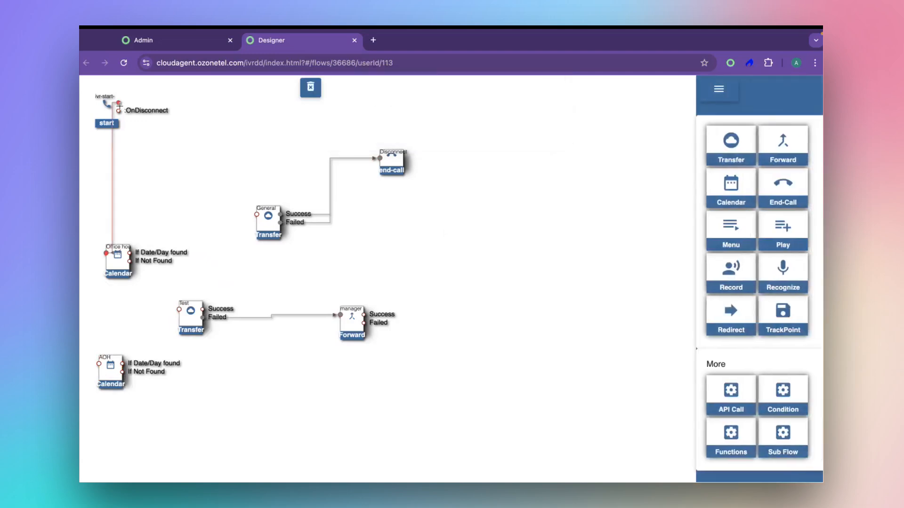
pyautogui.click(225, 412)
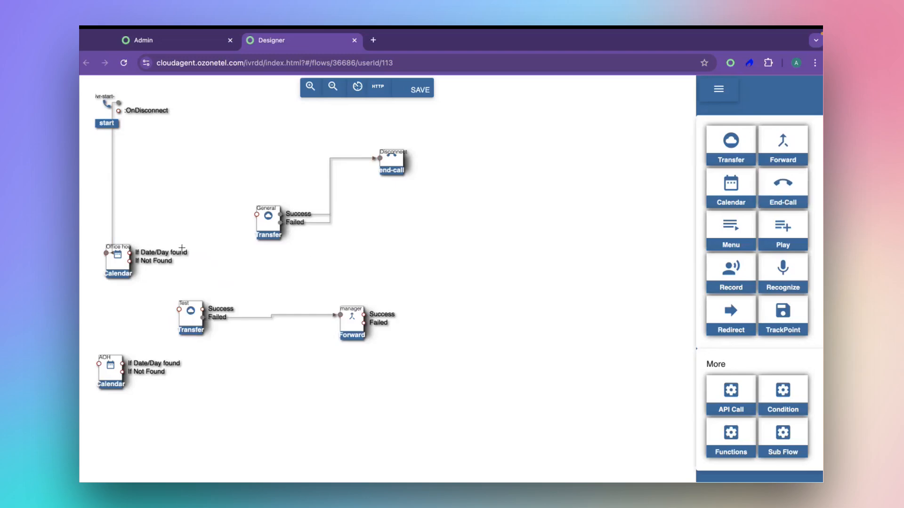
pyautogui.moveTo(107, 255); pyautogui.dragTo(108, 307)
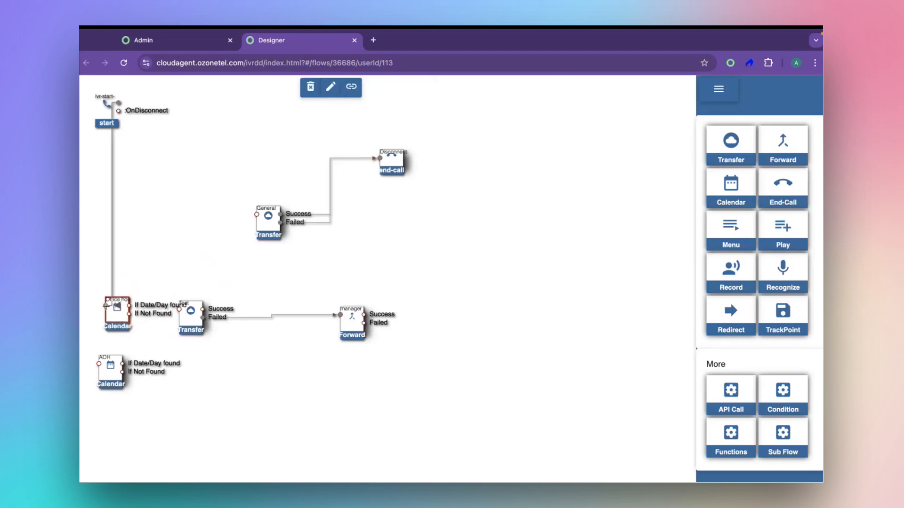
pyautogui.click(106, 305)
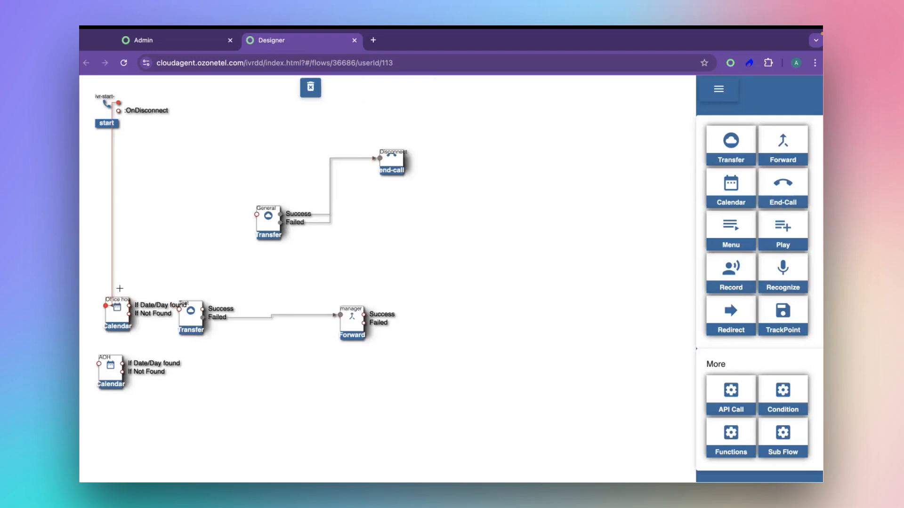
pyautogui.click(311, 87)
pyautogui.moveTo(118, 103); pyautogui.dragTo(257, 214)
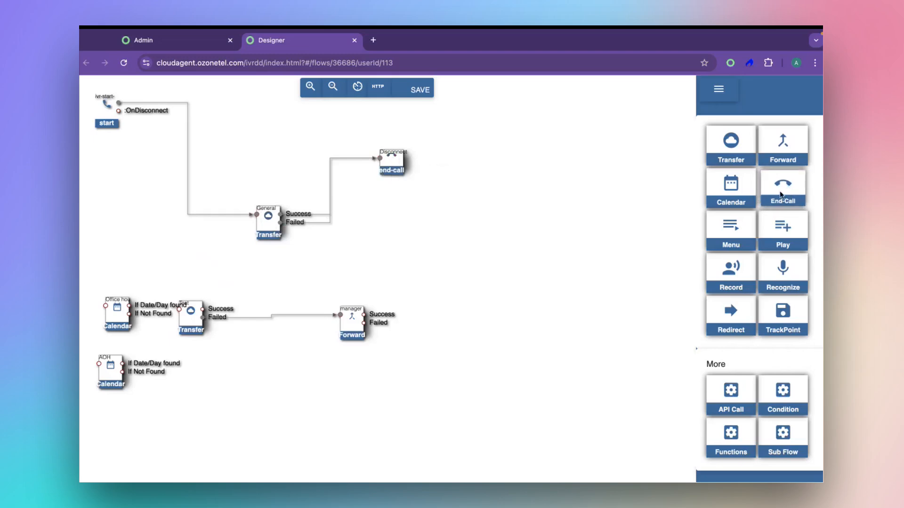
# Add a Play node to the canvas and move the Forward node beside the Test Transfer node.
pyautogui.moveTo(352, 325); pyautogui.dragTo(231, 336)
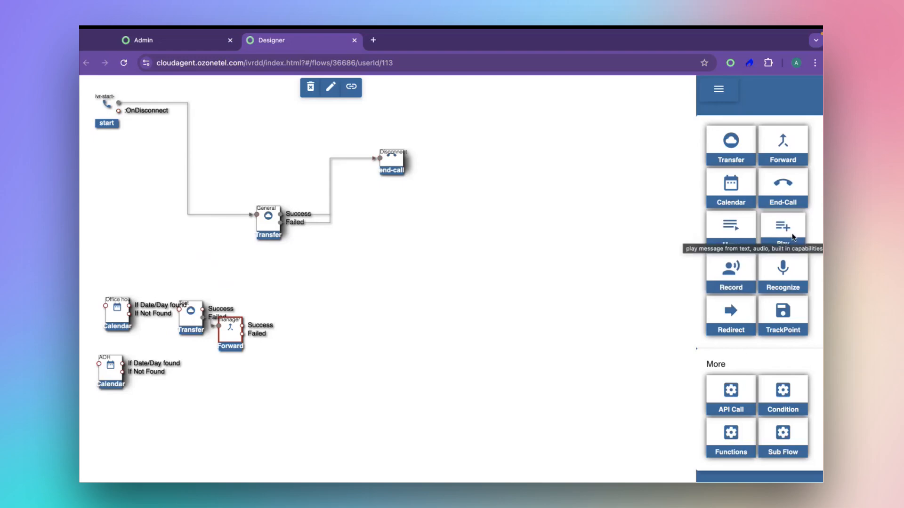
pyautogui.moveTo(794, 238); pyautogui.dragTo(372, 259)
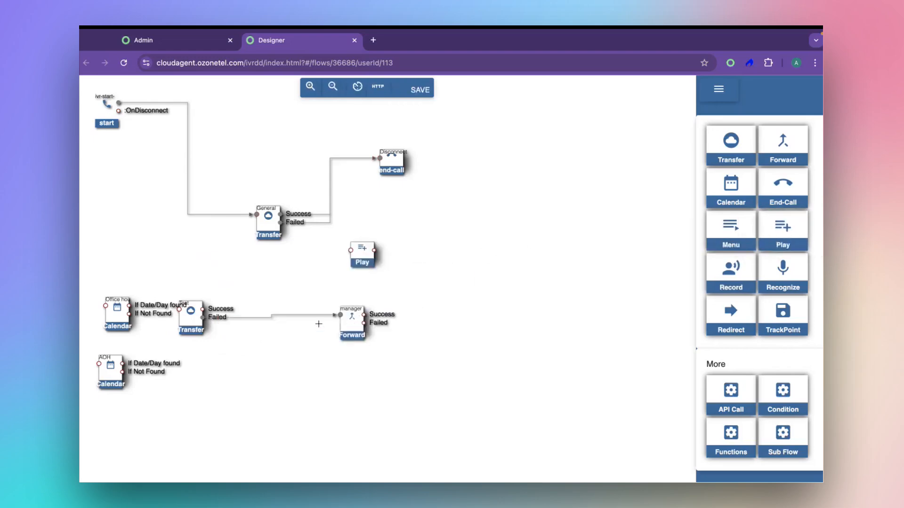
pyautogui.moveTo(352, 323); pyautogui.dragTo(239, 334)
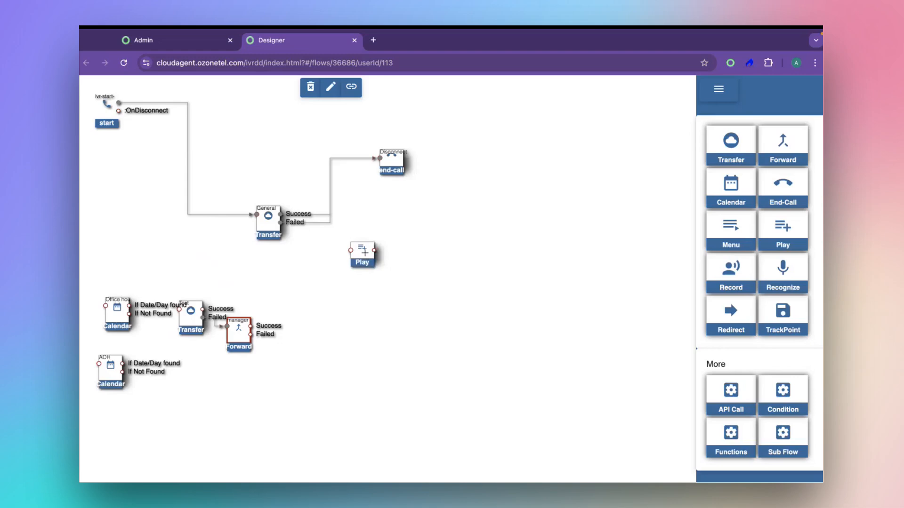
# Drop the Play node onto the link between start and the General Transfer node.
pyautogui.click(360, 255)
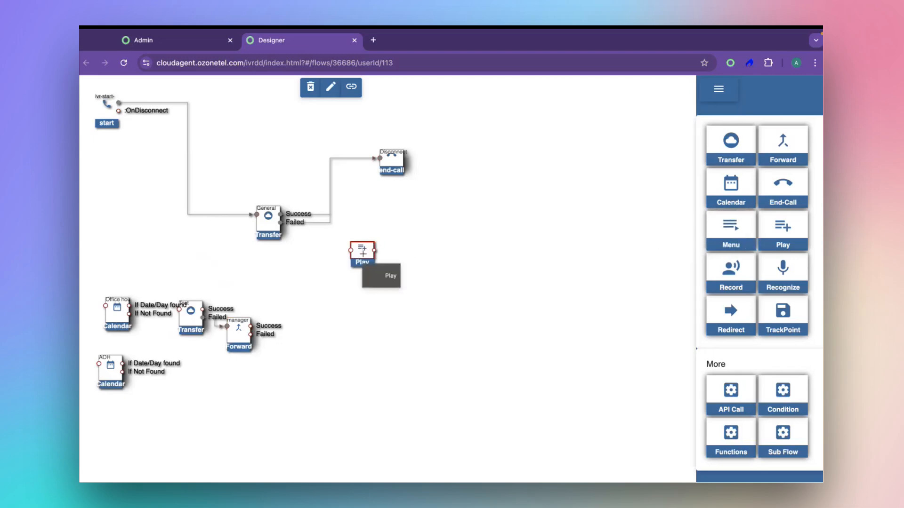
pyautogui.moveTo(363, 254); pyautogui.dragTo(228, 219)
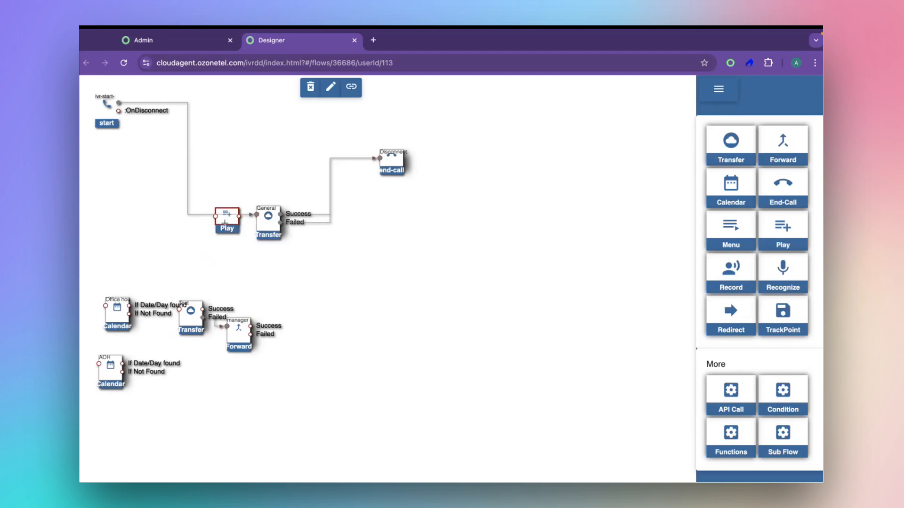
# Add a message to the Play node, set its type to Audio with welcome, and update the tag.
pyautogui.click(224, 222)
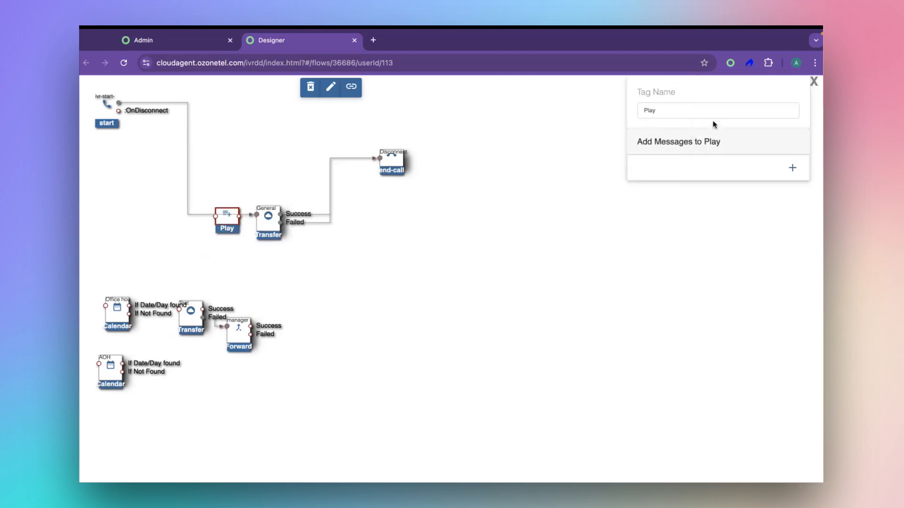
pyautogui.click(792, 167)
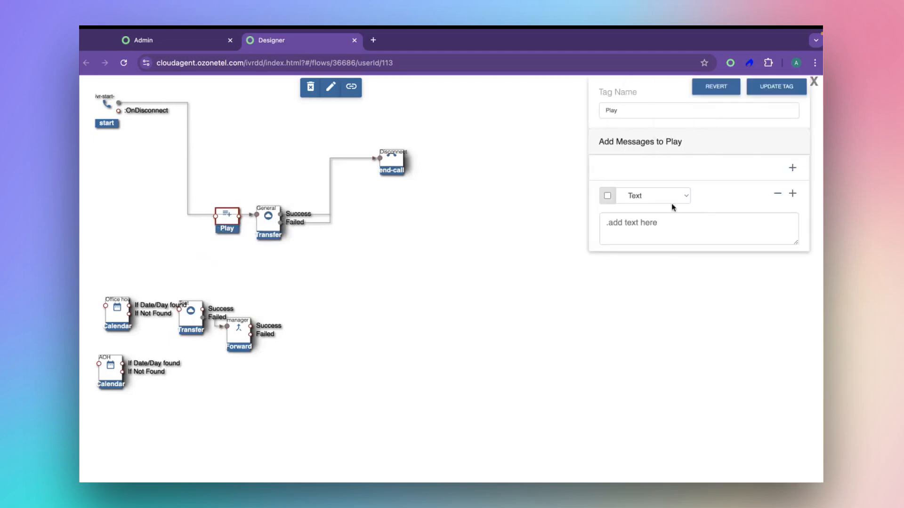
pyautogui.click(655, 226)
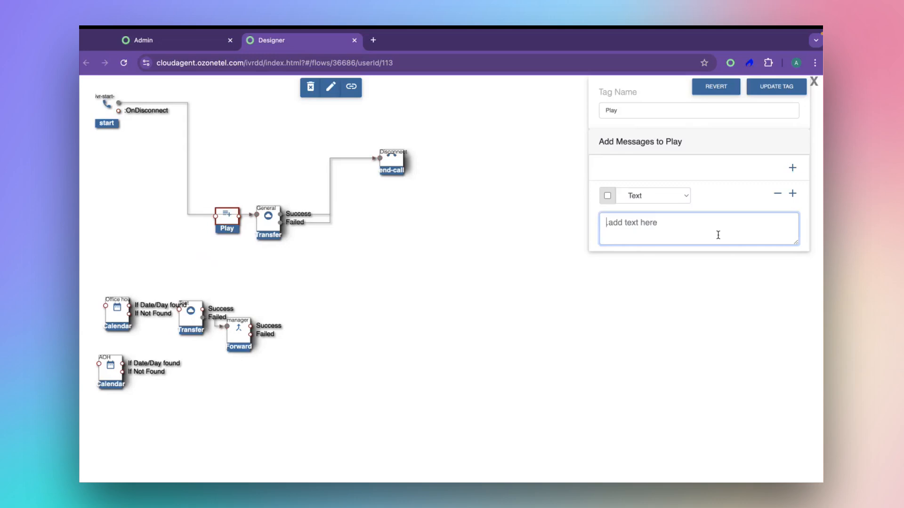
pyautogui.write('welcome')
pyautogui.click(671, 207)
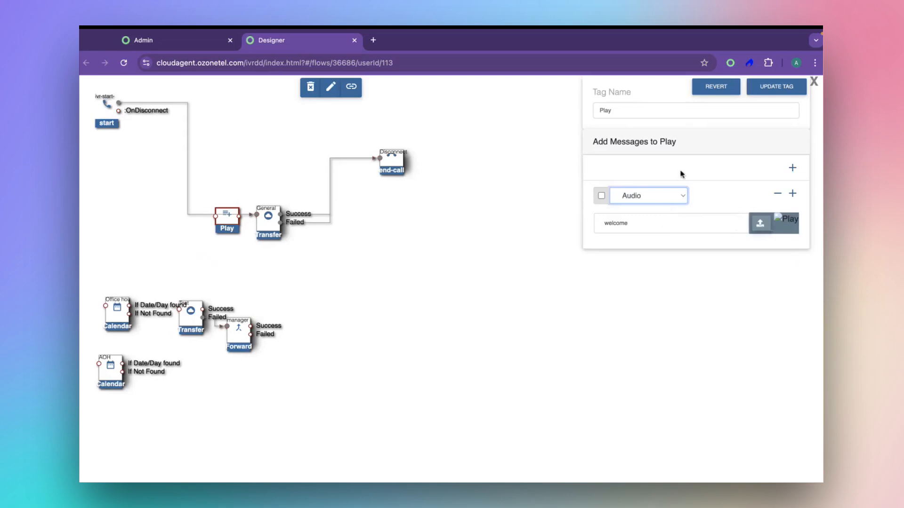
pyautogui.click(654, 195)
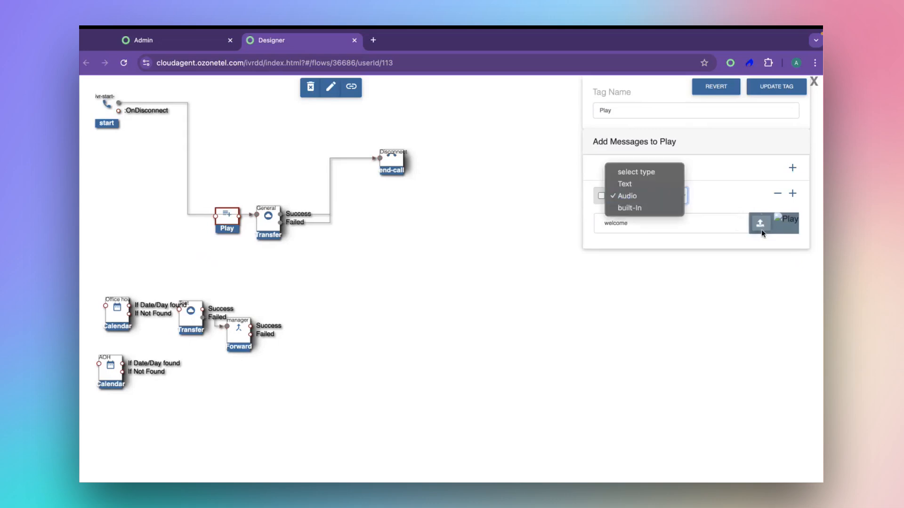
pyautogui.click(761, 290)
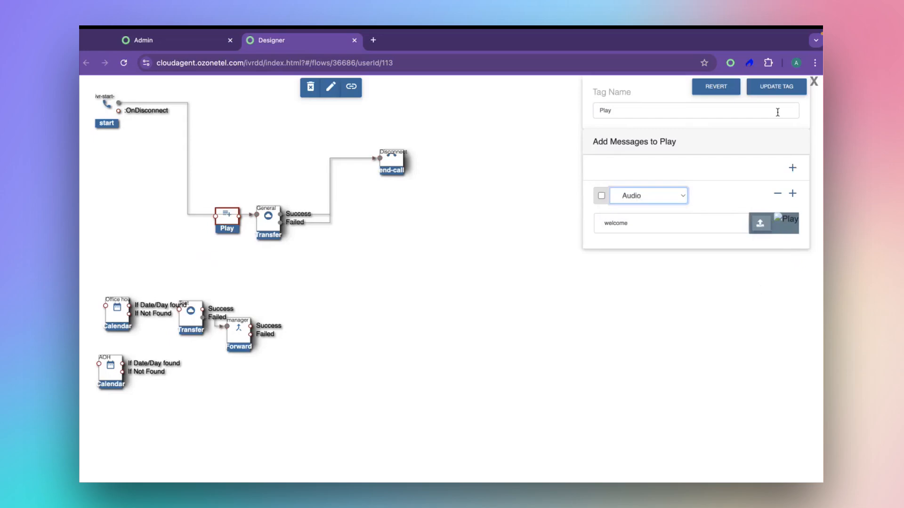
pyautogui.click(770, 93)
pyautogui.click(523, 133)
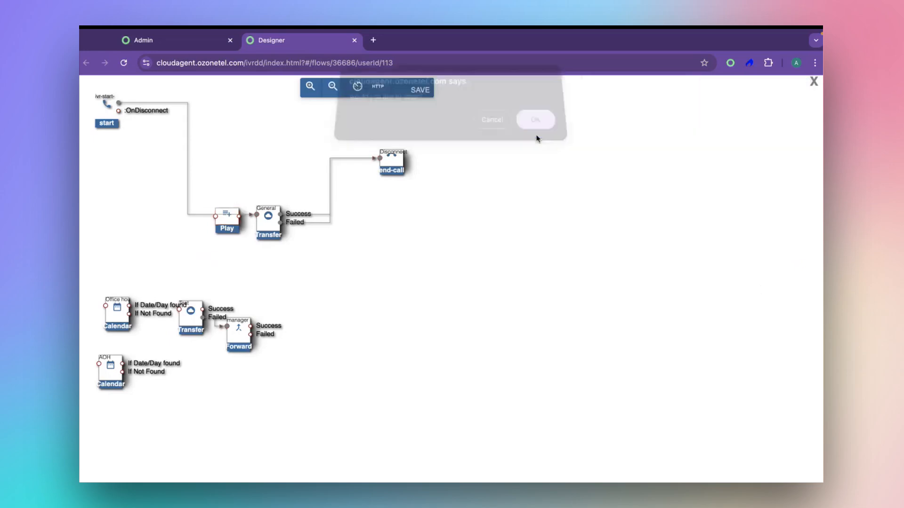
# Move the Play node below the main flow and add a Menu node to its right.
pyautogui.moveTo(228, 225); pyautogui.dragTo(401, 307)
pyautogui.moveTo(730, 231); pyautogui.dragTo(533, 306)
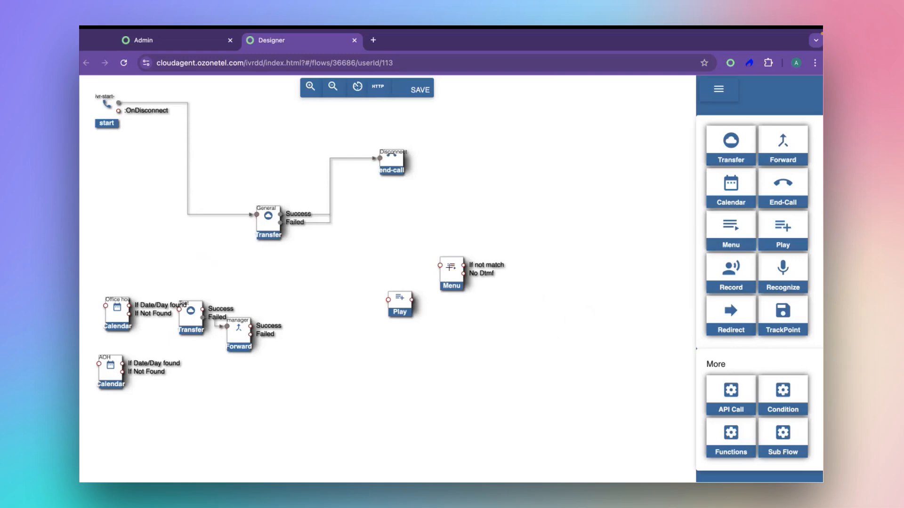
pyautogui.moveTo(447, 267); pyautogui.dragTo(444, 253)
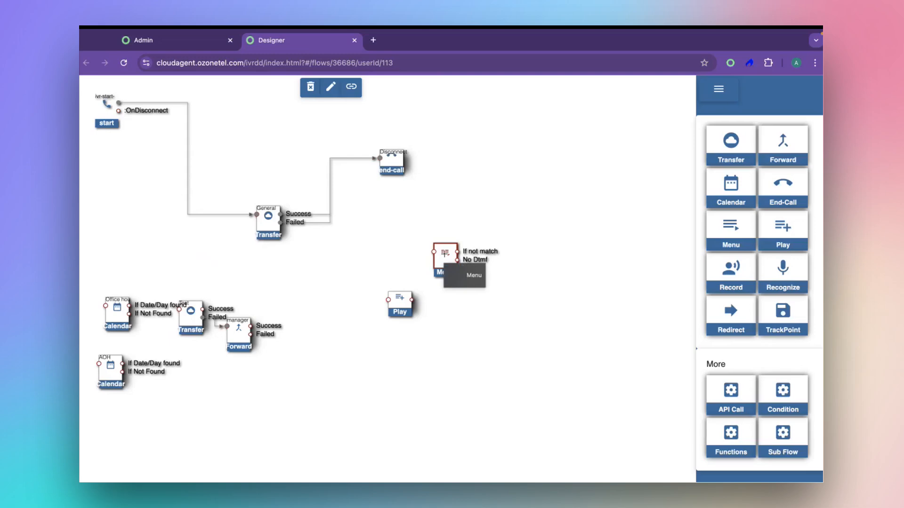
pyautogui.moveTo(451, 261); pyautogui.dragTo(339, 321)
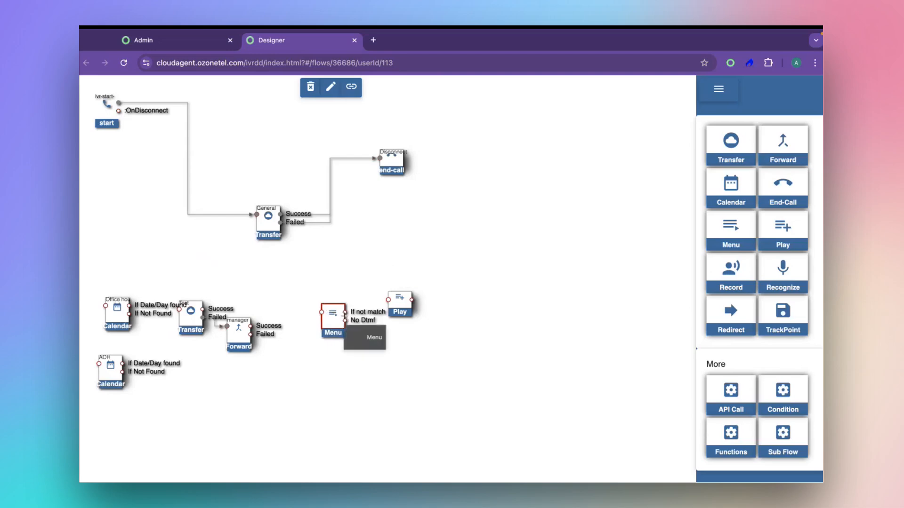
pyautogui.moveTo(345, 314); pyautogui.dragTo(502, 306)
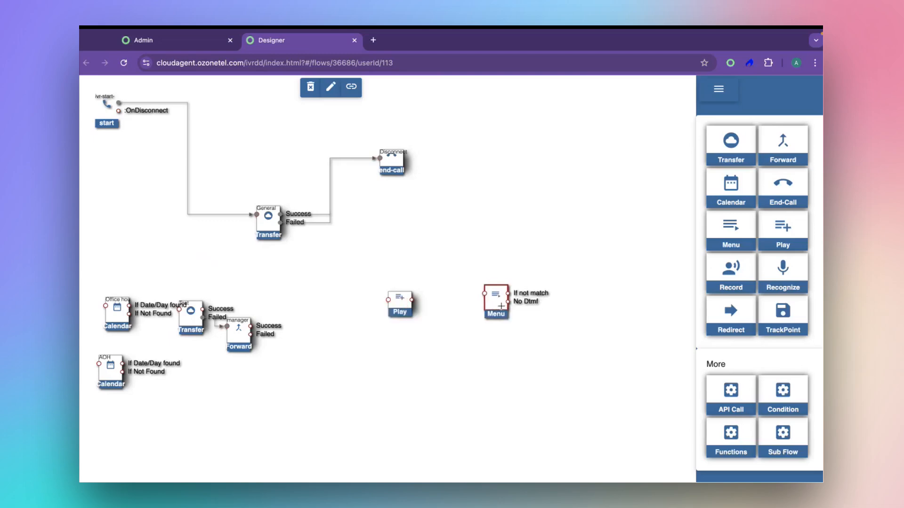
# Open the Play node's settings to review them, then close the panel.
pyautogui.click(398, 305)
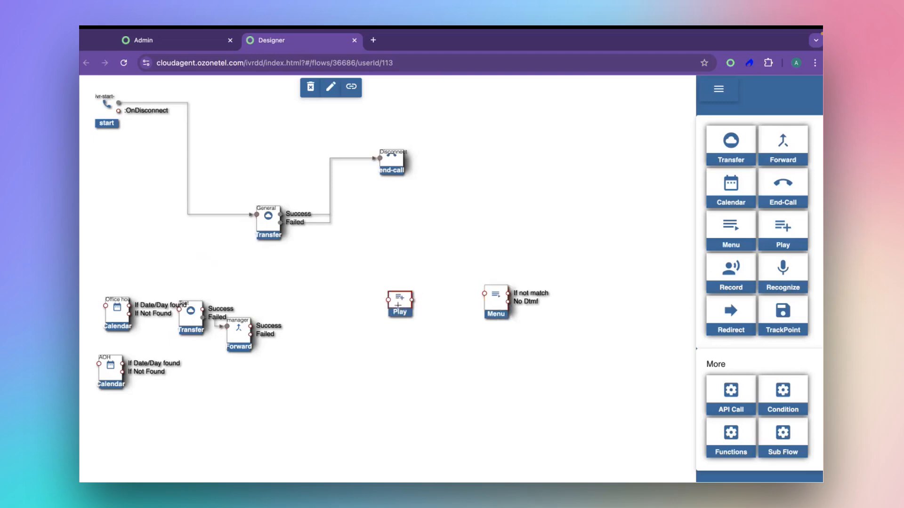
pyautogui.doubleClick(398, 305)
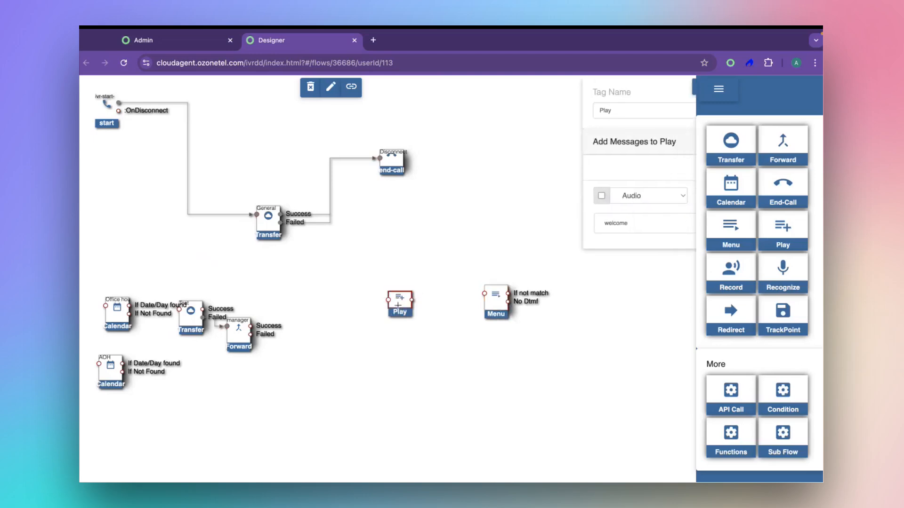
pyautogui.click(427, 380)
pyautogui.click(814, 81)
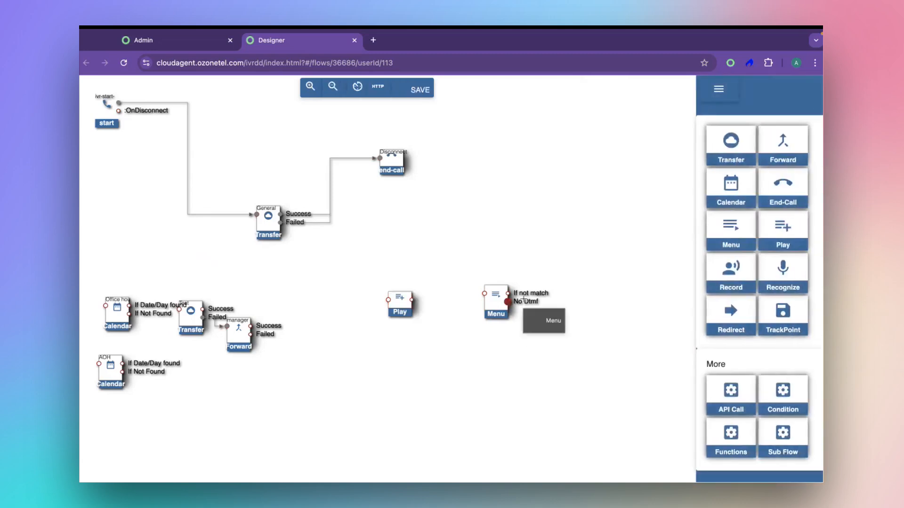
# Open the Menu node's Default Options and try setting Max DTMF Length to 2 before restoring it to 1.
pyautogui.click(499, 302)
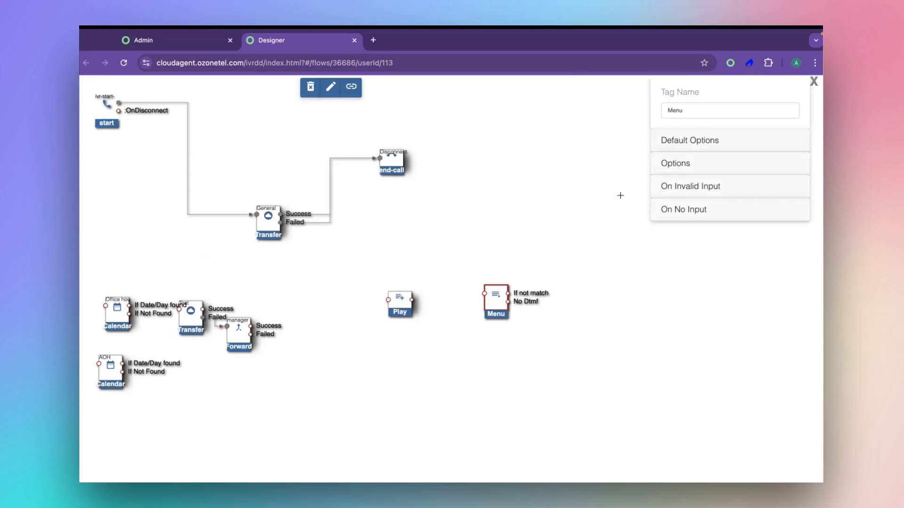
pyautogui.click(687, 141)
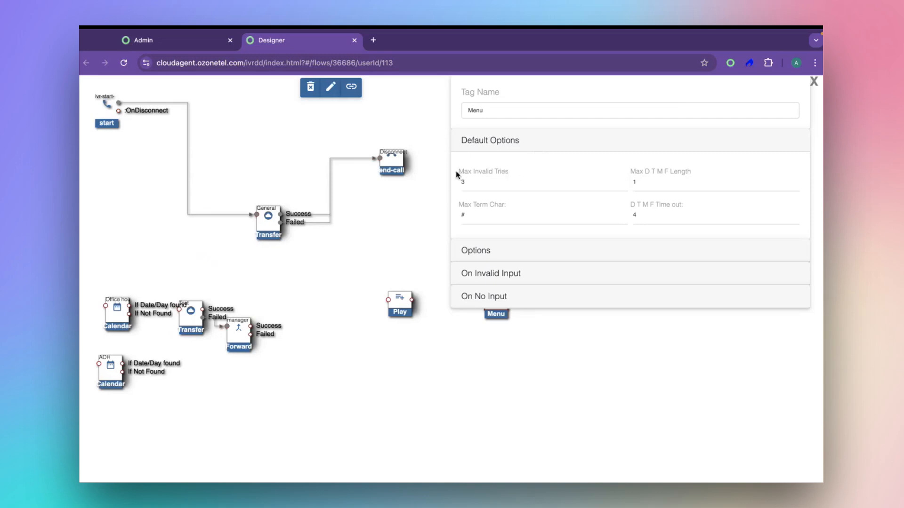
pyautogui.doubleClick(480, 171)
pyautogui.click(468, 183)
pyautogui.click(480, 202)
pyautogui.click(543, 185)
pyautogui.click(667, 173)
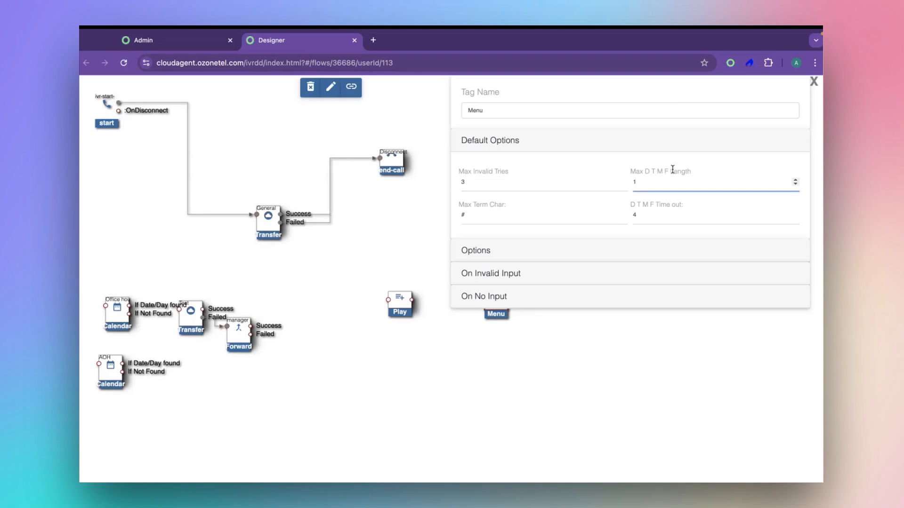
pyautogui.moveTo(669, 170)
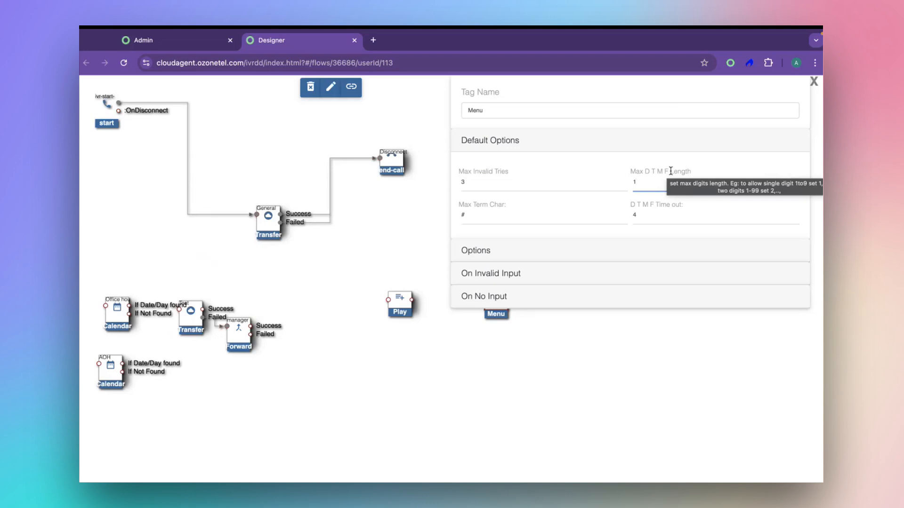
pyautogui.press('BackSpace')
pyautogui.write('2')
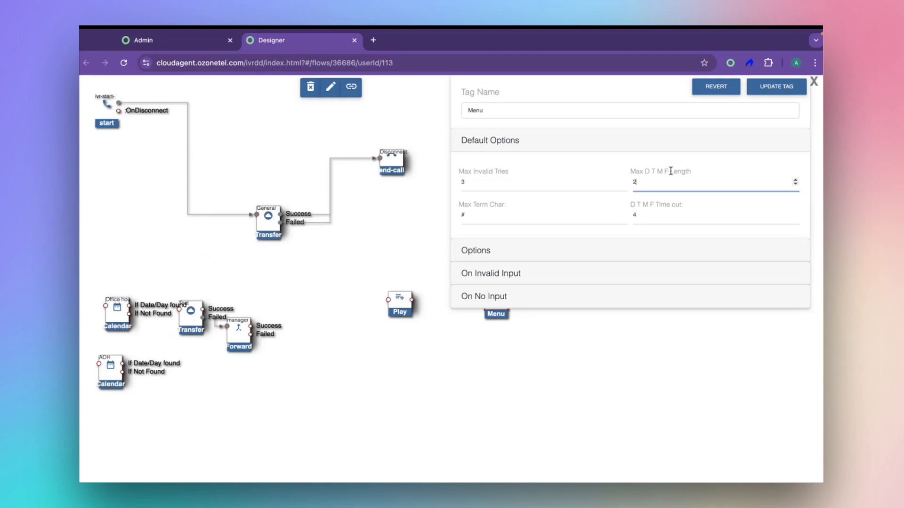
pyautogui.write('1')
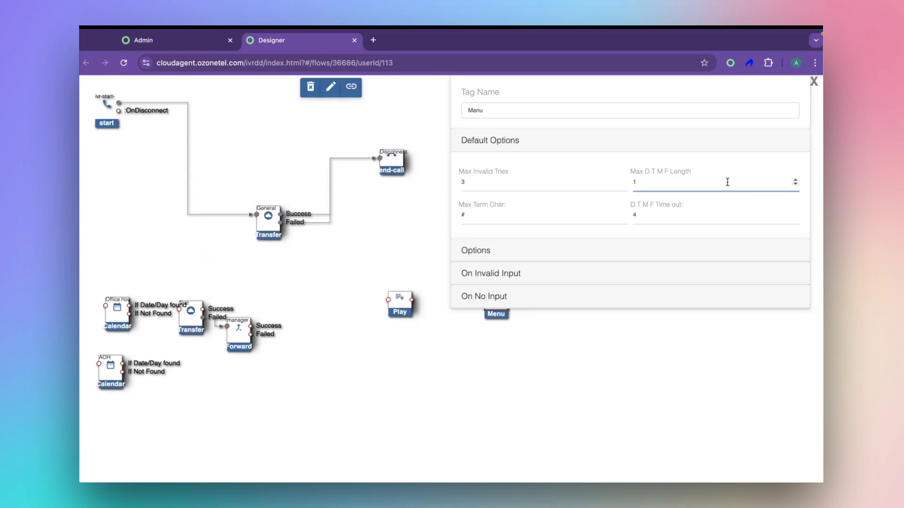
# In the Menu node's Options, add a Text prompt message reading press 1 for sales.
pyautogui.click(685, 208)
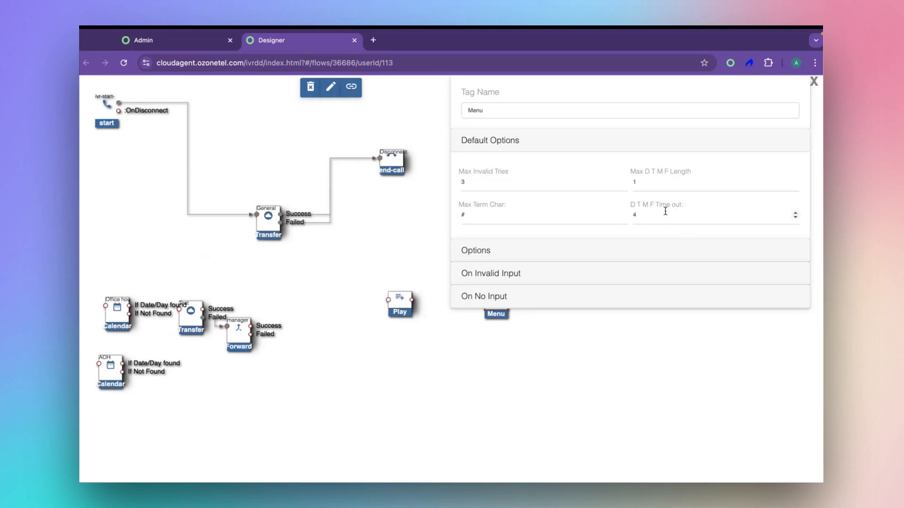
pyautogui.moveTo(665, 216)
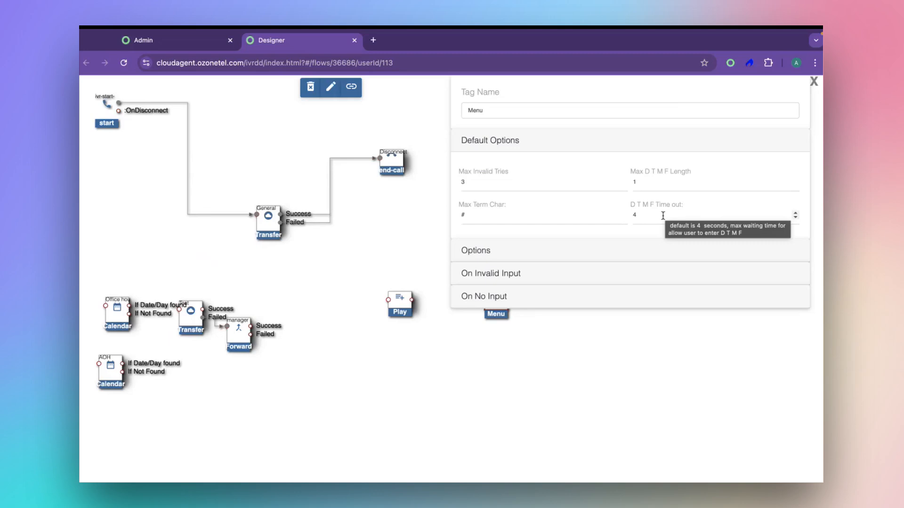
pyautogui.moveTo(487, 206)
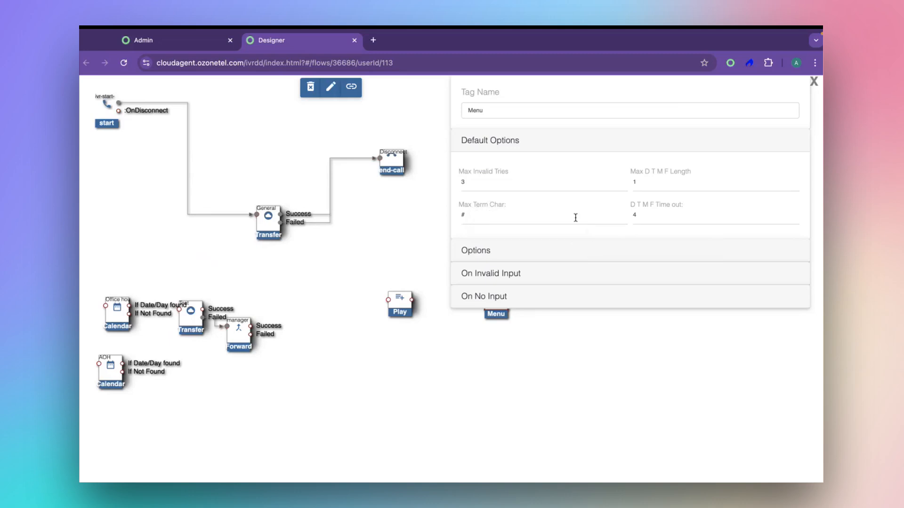
pyautogui.moveTo(501, 219)
pyautogui.click(472, 252)
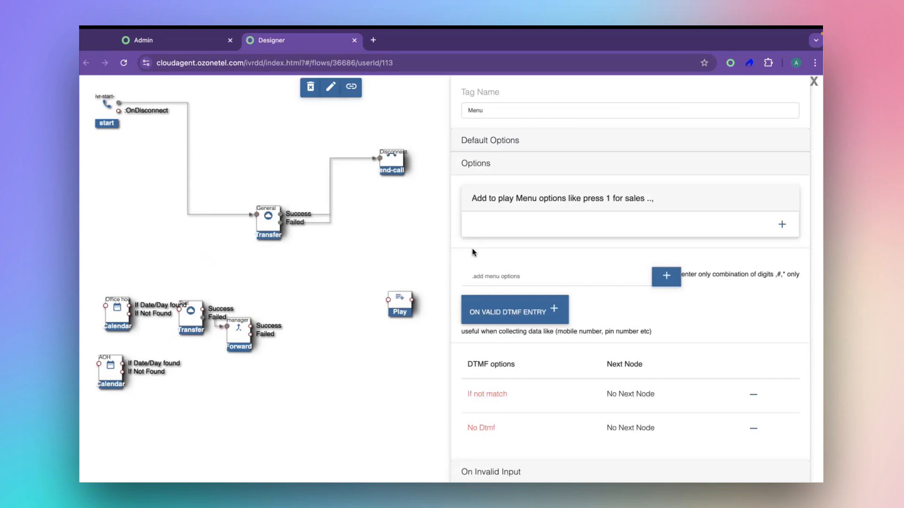
pyautogui.click(783, 223)
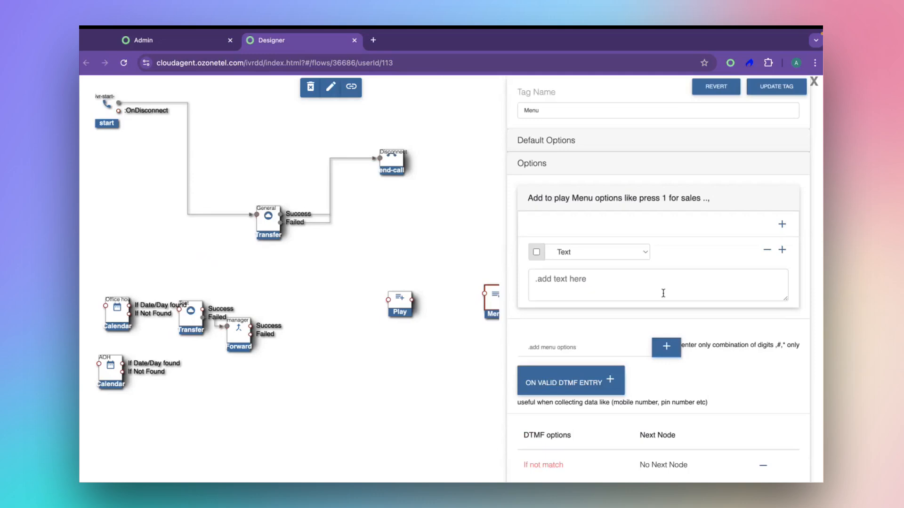
pyautogui.click(623, 249)
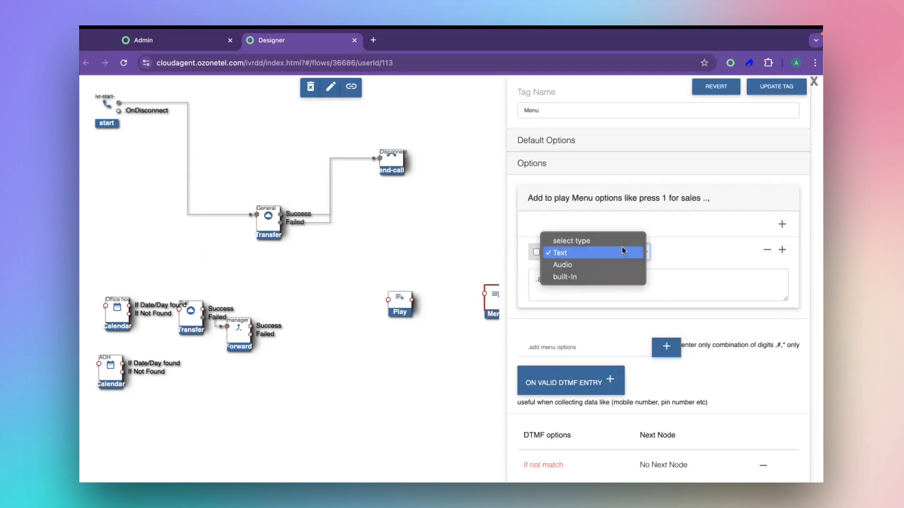
pyautogui.click(626, 252)
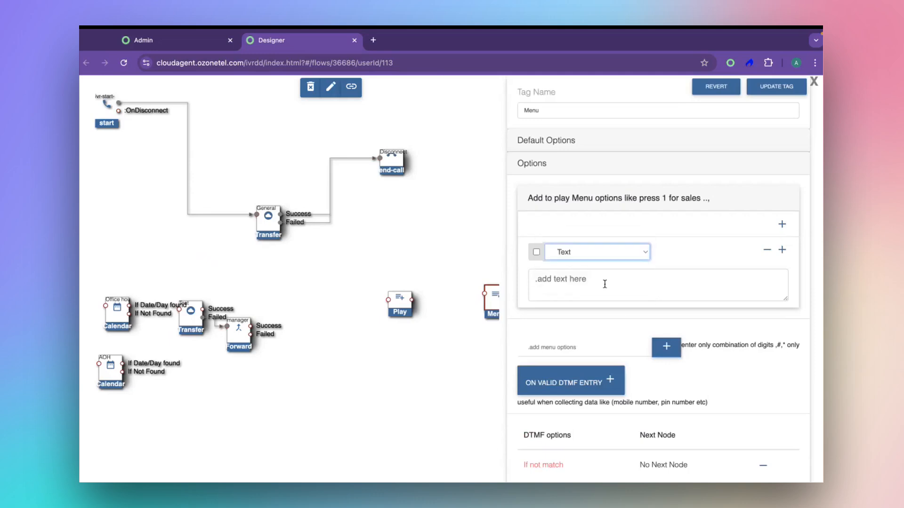
pyautogui.click(603, 288)
pyautogui.write('press')
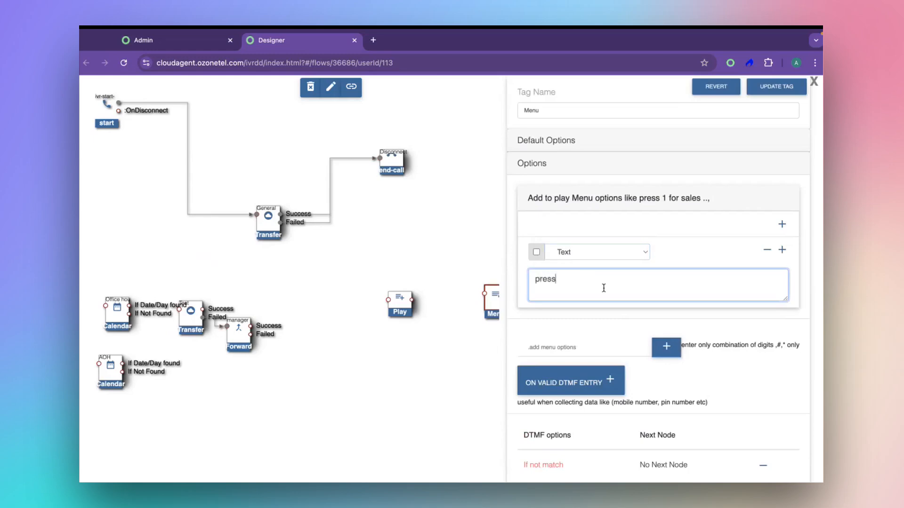
pyautogui.write(' 1 for sales')
# Add a second Text prompt message reading press 2 for support.
pyautogui.click(782, 250)
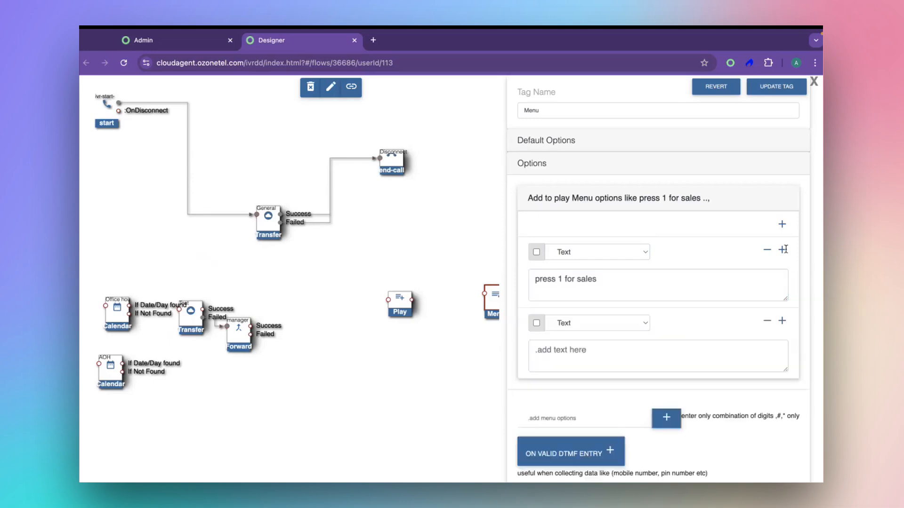
pyautogui.click(613, 361)
pyautogui.write('pre')
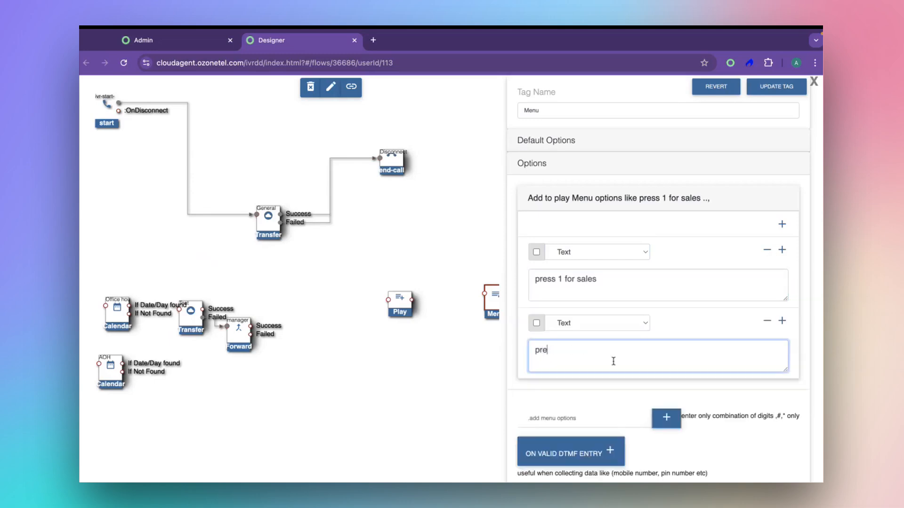
pyautogui.write('ss 2 for support')
# Add a menu option entry named press 1 to the DTMF options.
pyautogui.scroll(-3, 614, 362)
pyautogui.click(563, 324)
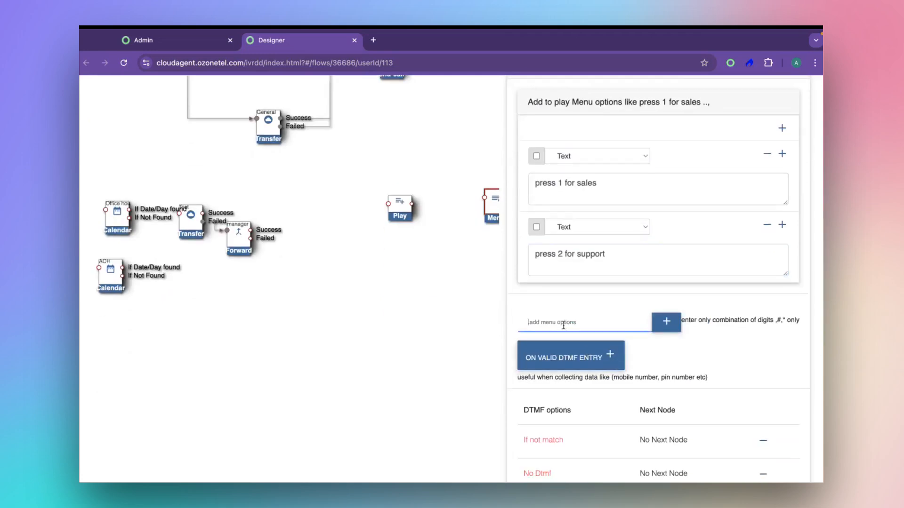
pyautogui.write('press 1')
pyautogui.click(666, 322)
# Add a second menu option entry named press 2 to the DTMF options.
pyautogui.scroll(-1, 654, 334)
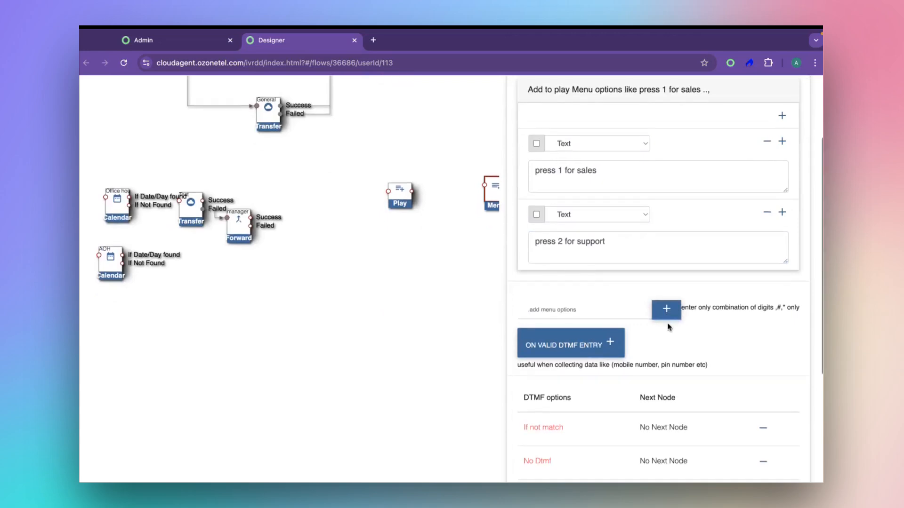
pyautogui.scroll(-2, 644, 342)
pyautogui.click(587, 255)
pyautogui.write('p')
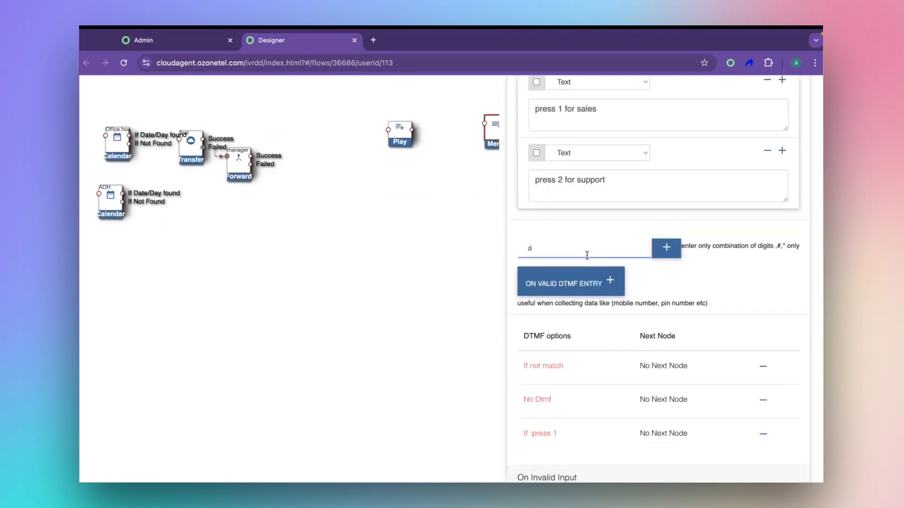
pyautogui.write('ress 2')
pyautogui.click(667, 250)
pyautogui.scroll(-5, 656, 367)
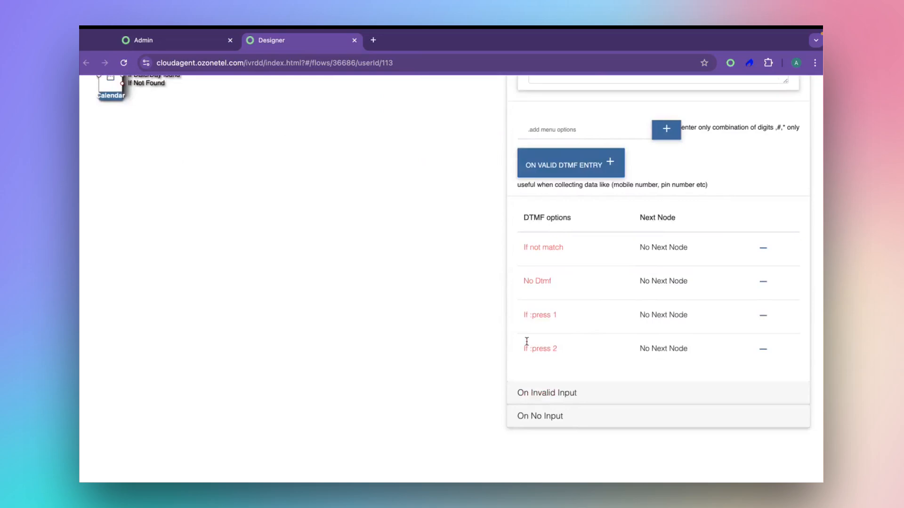
pyautogui.click(595, 164)
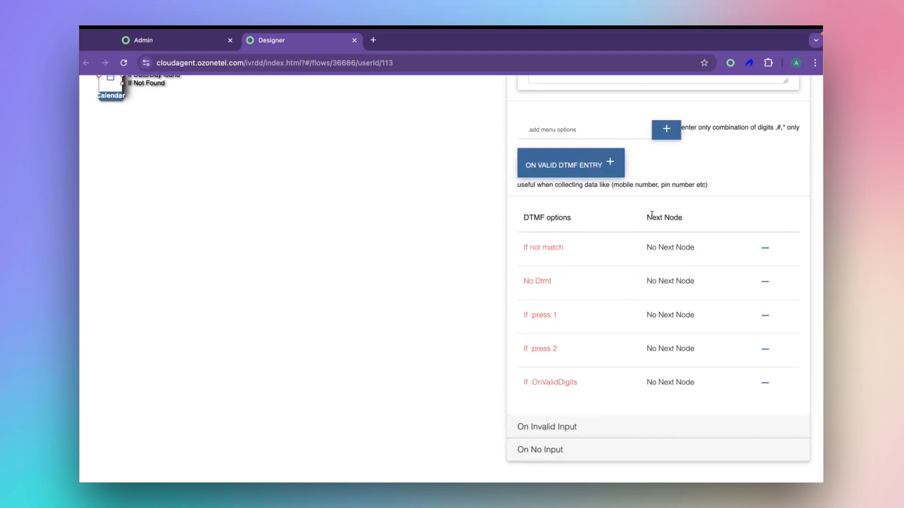
pyautogui.click(765, 383)
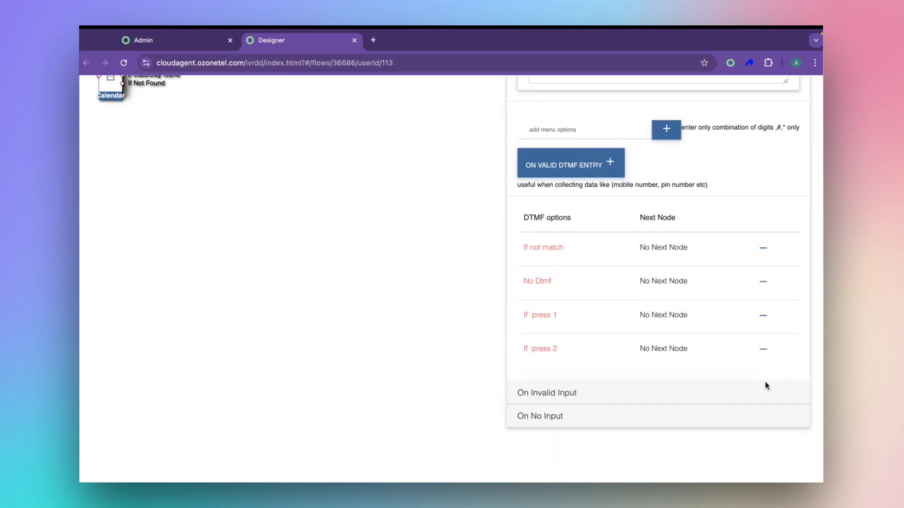
# Review the Menu node's On Invalid Input and On No Input prompts, then update and save the Menu node.
pyautogui.scroll(3, 662, 343)
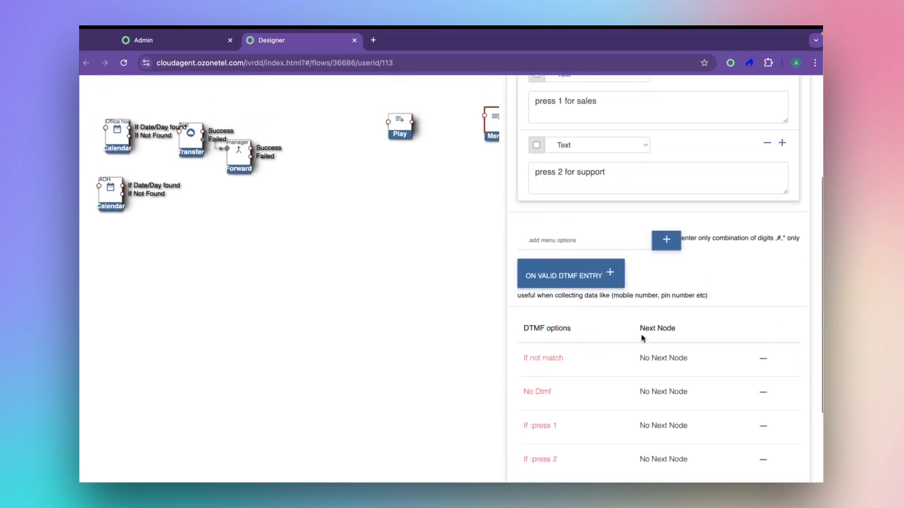
pyautogui.click(628, 146)
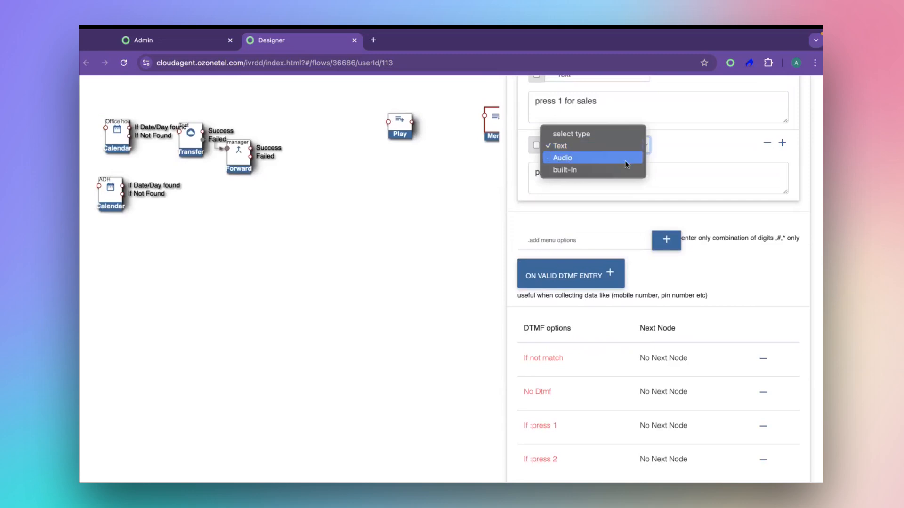
pyautogui.click(728, 277)
pyautogui.scroll(-2, 665, 323)
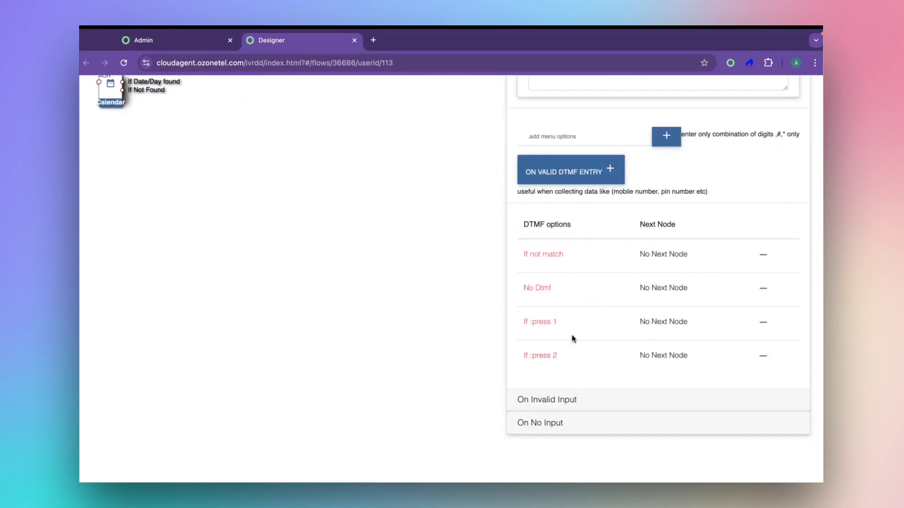
pyautogui.click(551, 402)
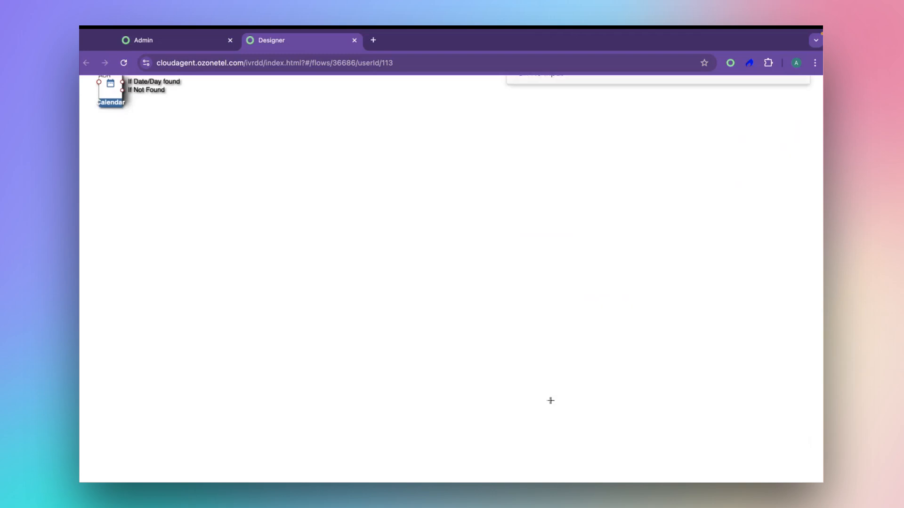
pyautogui.scroll(6, 573, 348)
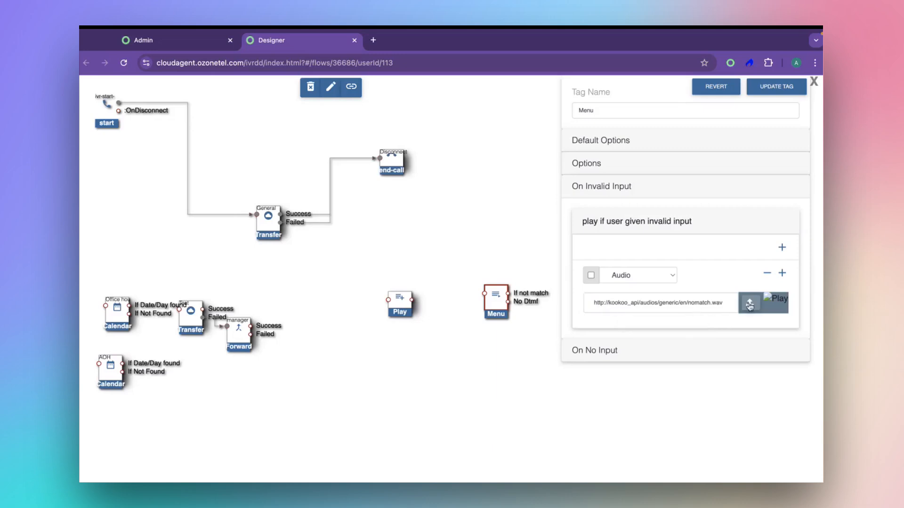
pyautogui.click(591, 351)
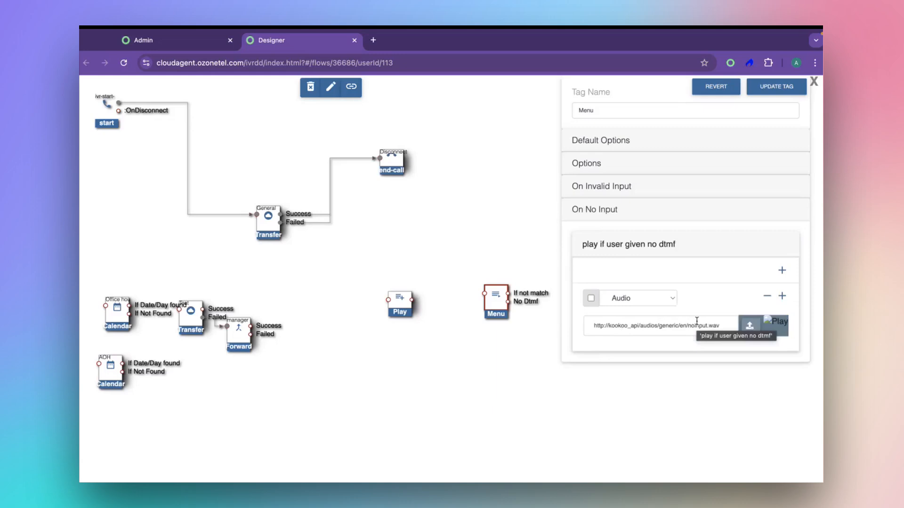
pyautogui.click(667, 298)
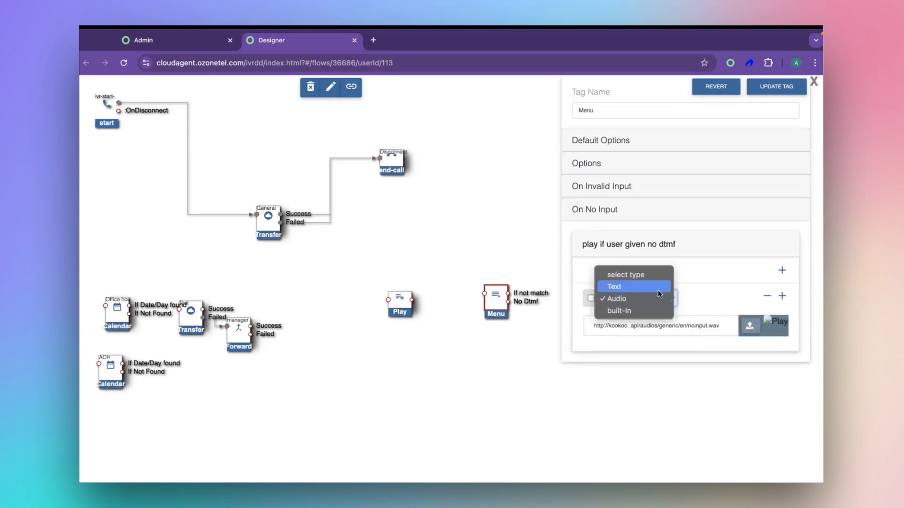
pyautogui.click(621, 434)
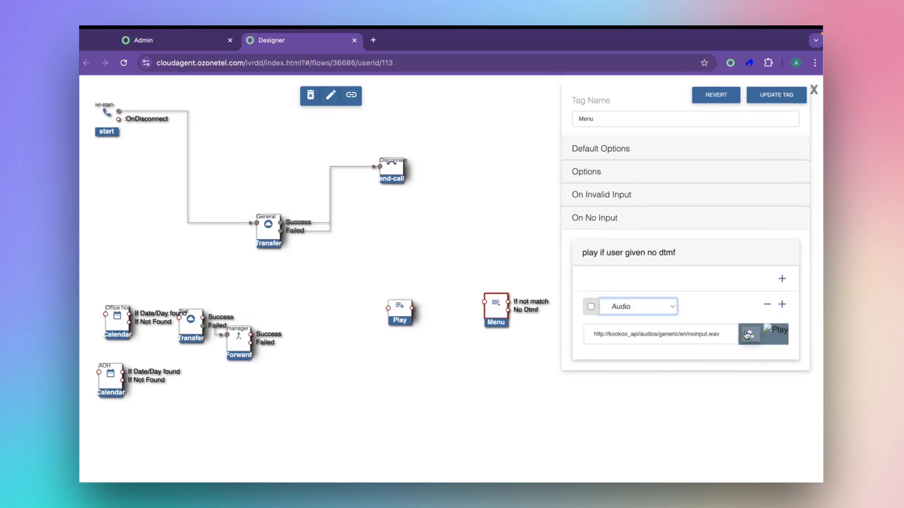
pyautogui.click(783, 91)
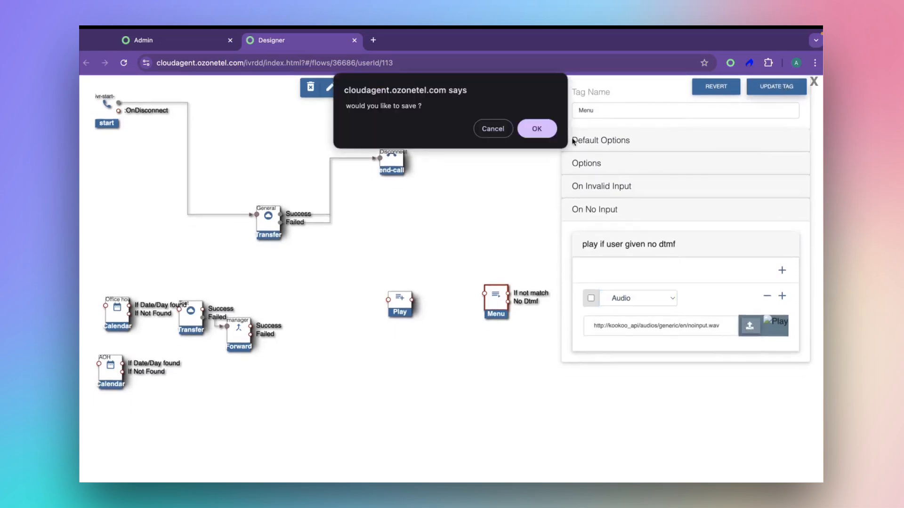
pyautogui.click(537, 128)
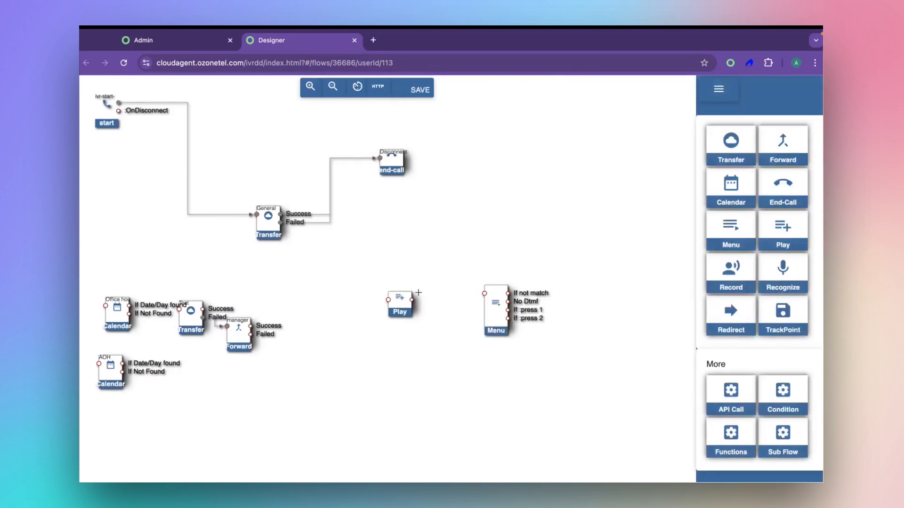
# Try to rename the Play node's tag to Welcome and save it.
pyautogui.click(400, 305)
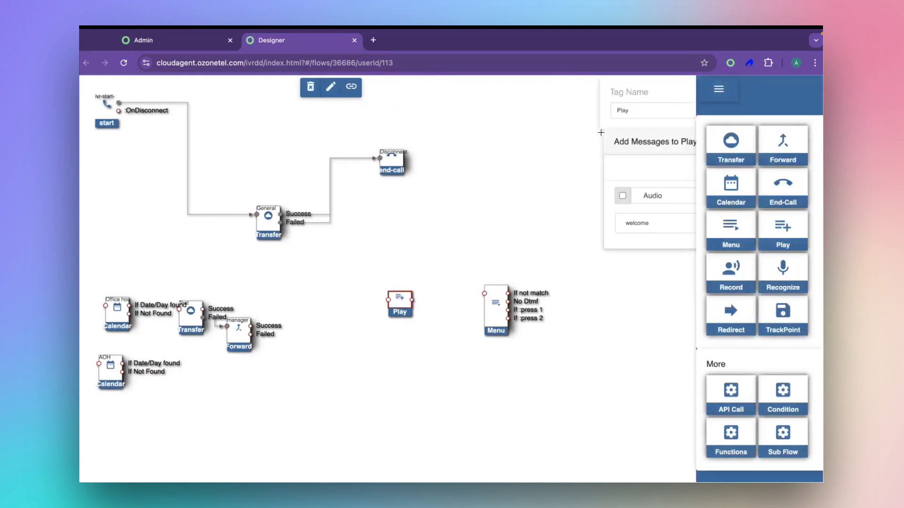
pyautogui.write('We')
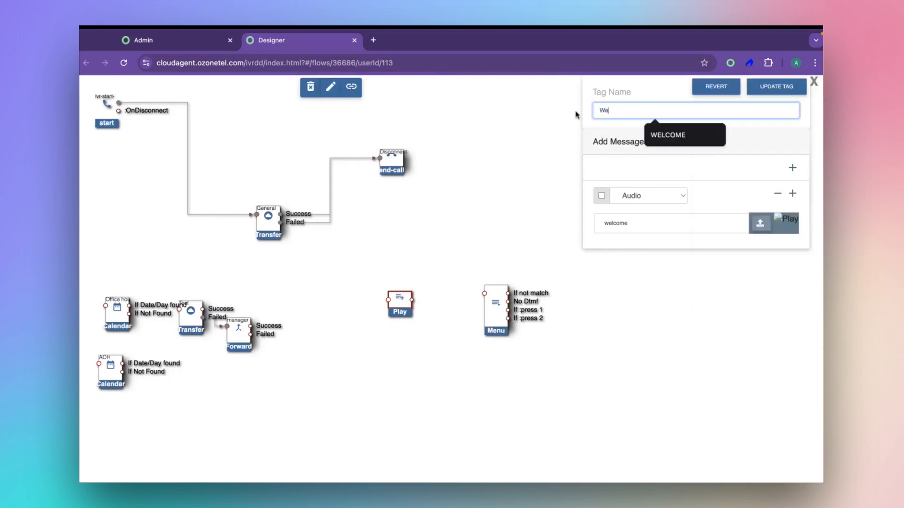
pyautogui.write('lcome')
pyautogui.click(775, 90)
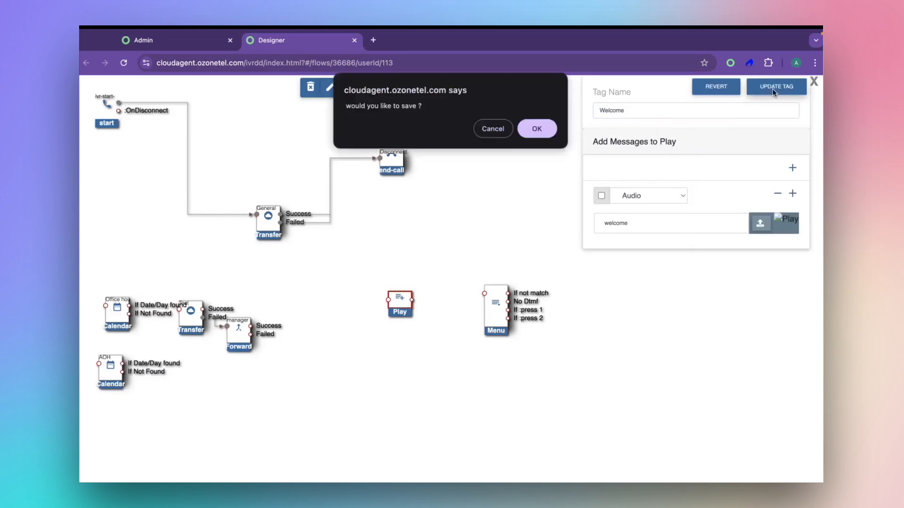
pyautogui.click(528, 128)
# Change the Play node's message type from Audio to Text and save the node.
pyautogui.click(626, 196)
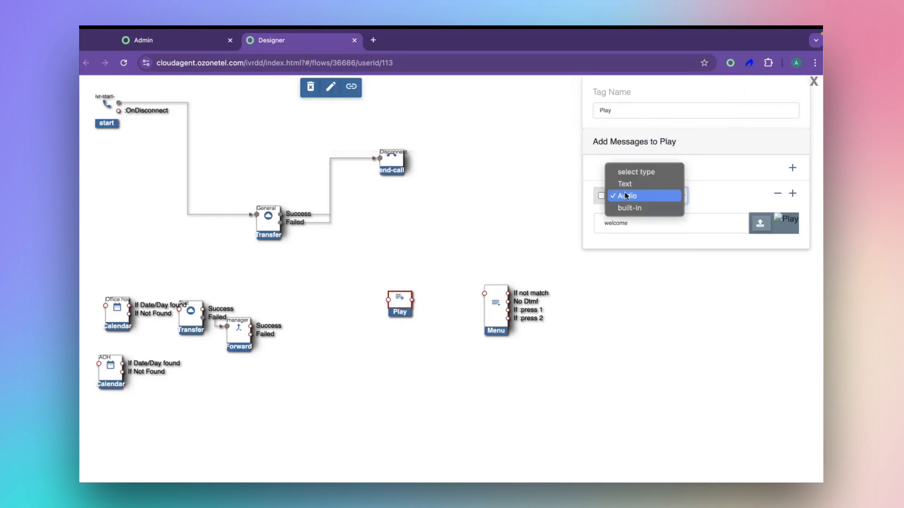
pyautogui.click(624, 183)
pyautogui.click(763, 89)
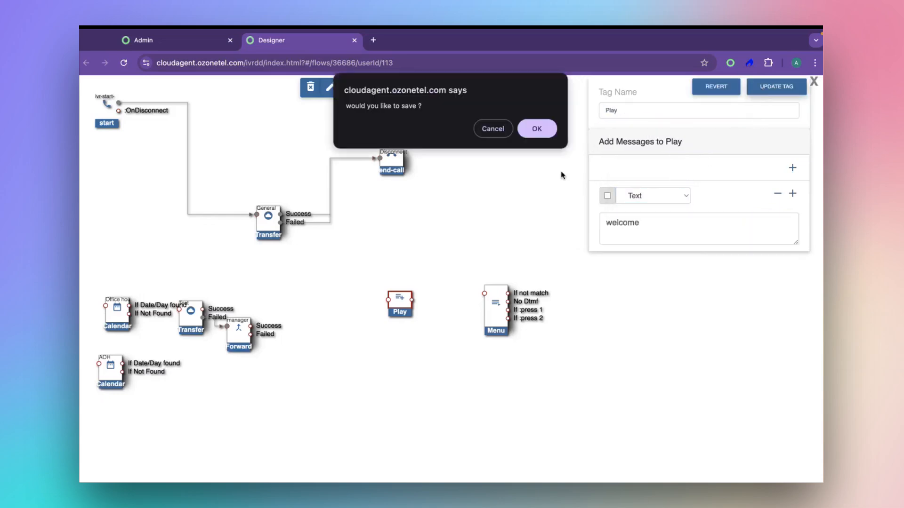
pyautogui.click(538, 131)
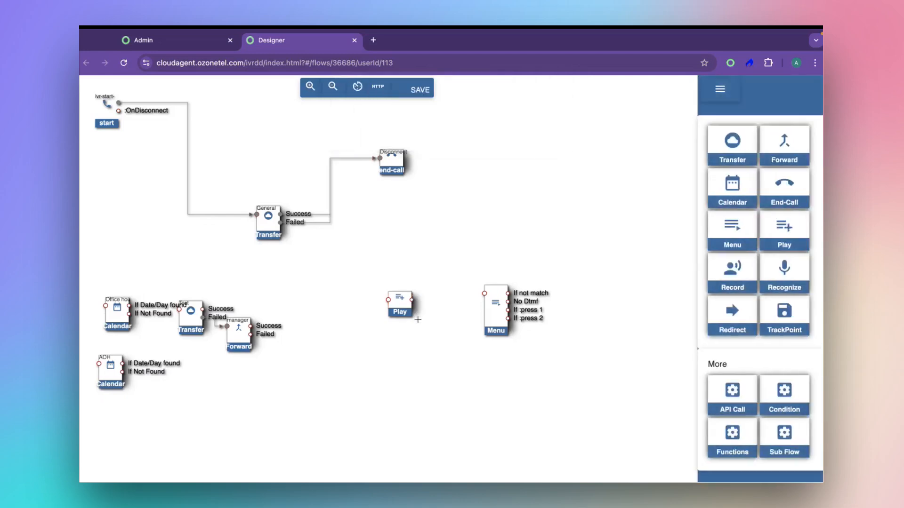
# Rename the Play node's tag to welcome and save the change.
pyautogui.click(392, 305)
pyautogui.doubleClick(392, 305)
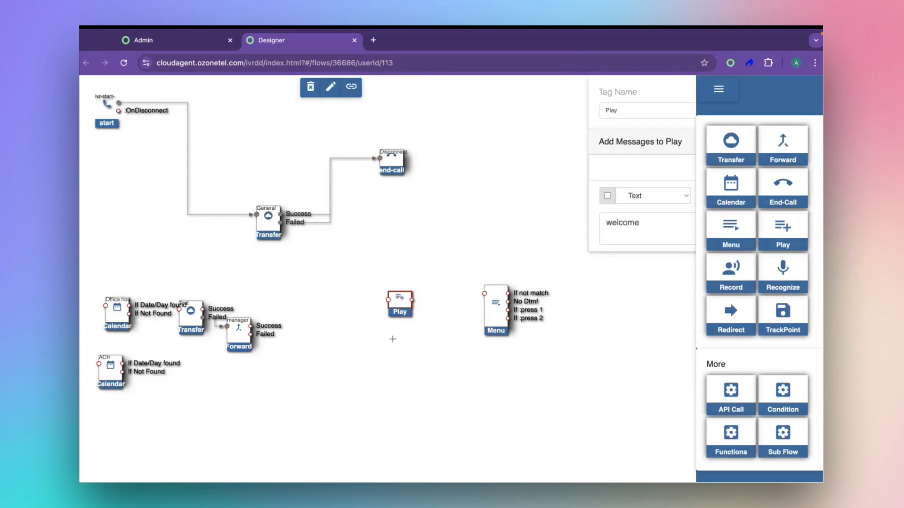
pyautogui.moveTo(619, 110); pyautogui.dragTo(583, 114)
pyautogui.write('w')
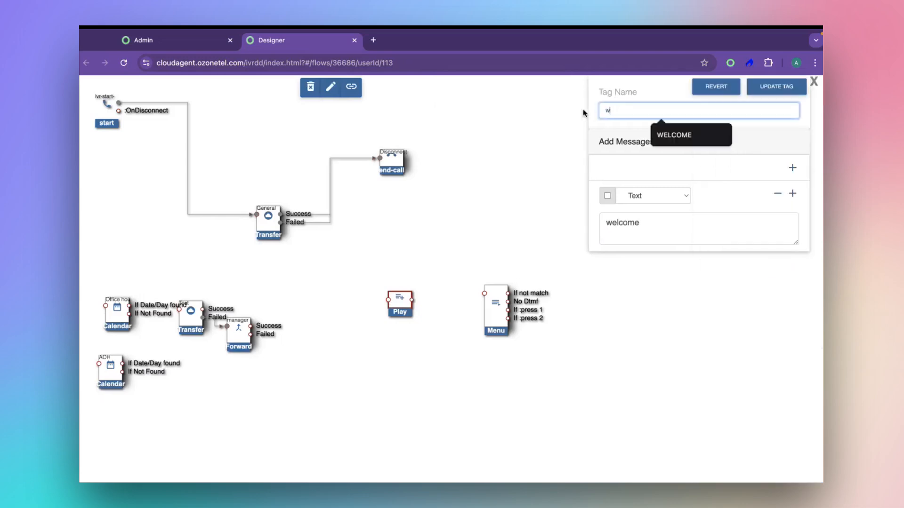
pyautogui.write('elcome')
pyautogui.click(772, 91)
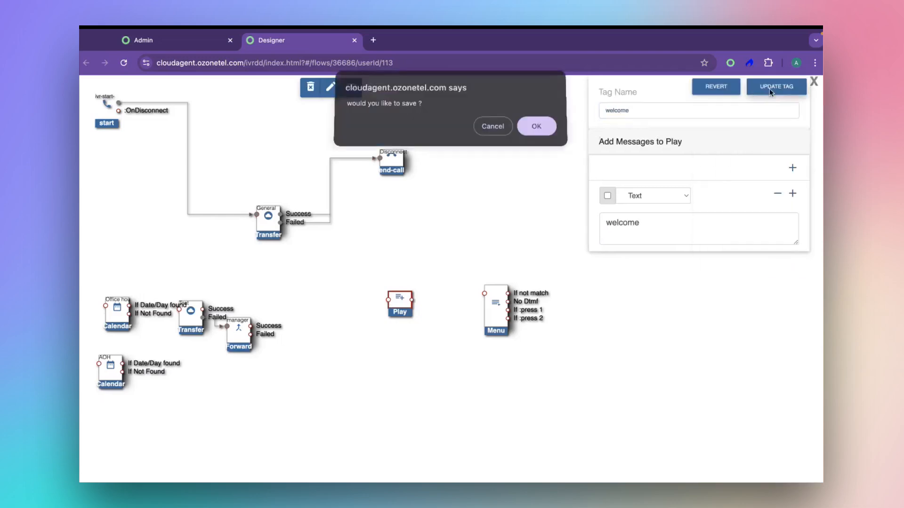
pyautogui.click(537, 129)
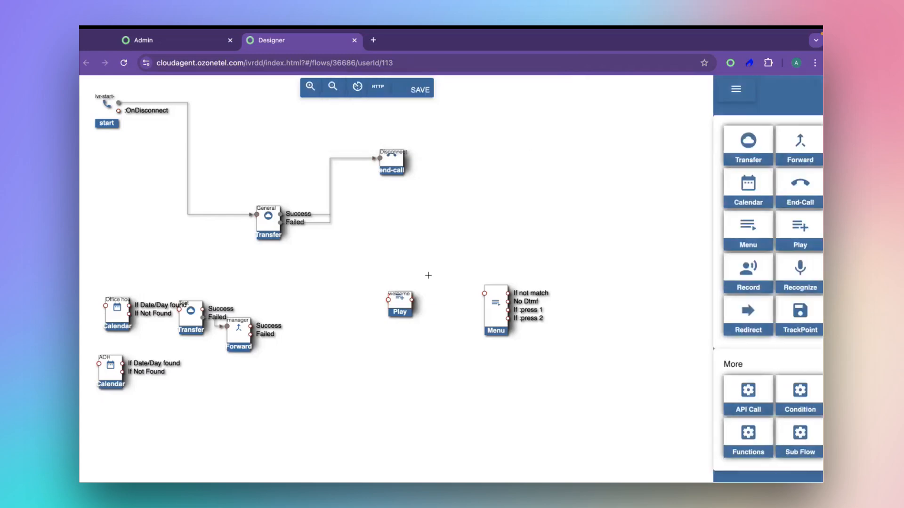
# Connect the welcome Play node to the Menu, then add a Transfer node linked from the Menu's press 1 output.
pyautogui.moveTo(412, 300); pyautogui.dragTo(485, 294)
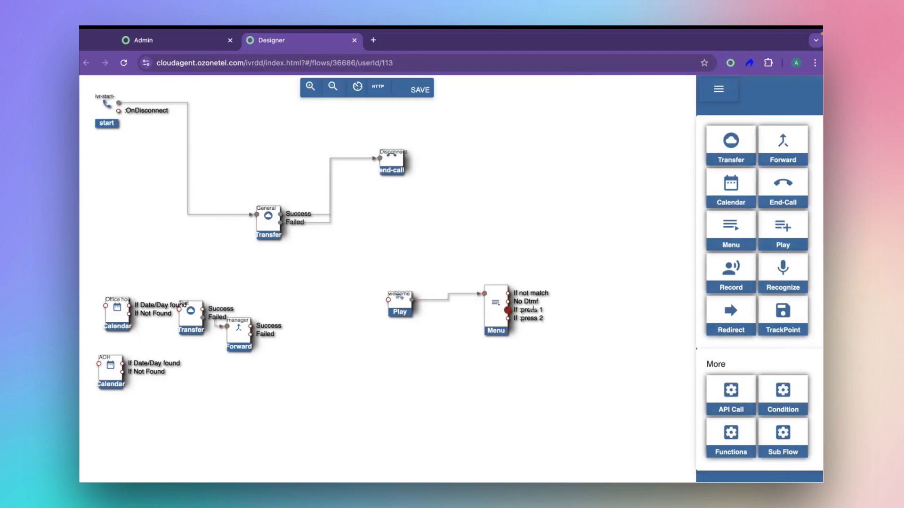
pyautogui.moveTo(731, 144); pyautogui.dragTo(594, 270)
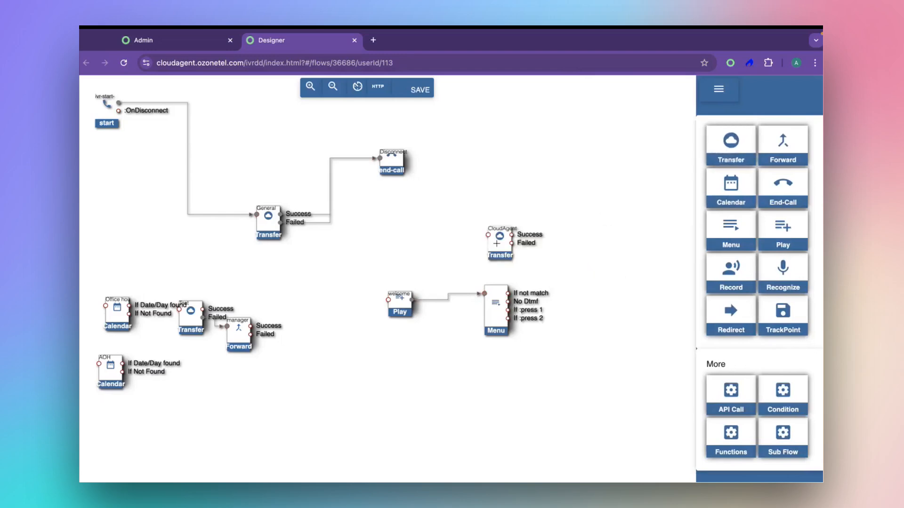
pyautogui.moveTo(393, 306); pyautogui.dragTo(333, 313)
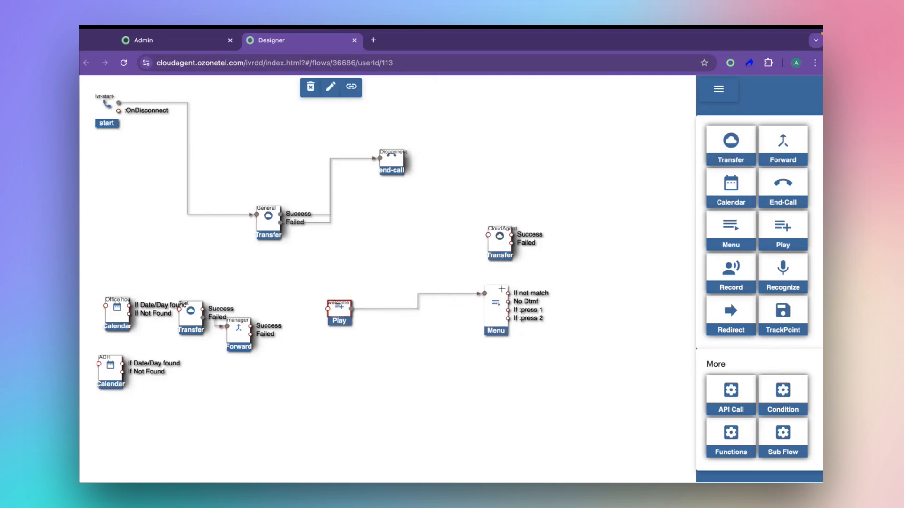
pyautogui.click(495, 310)
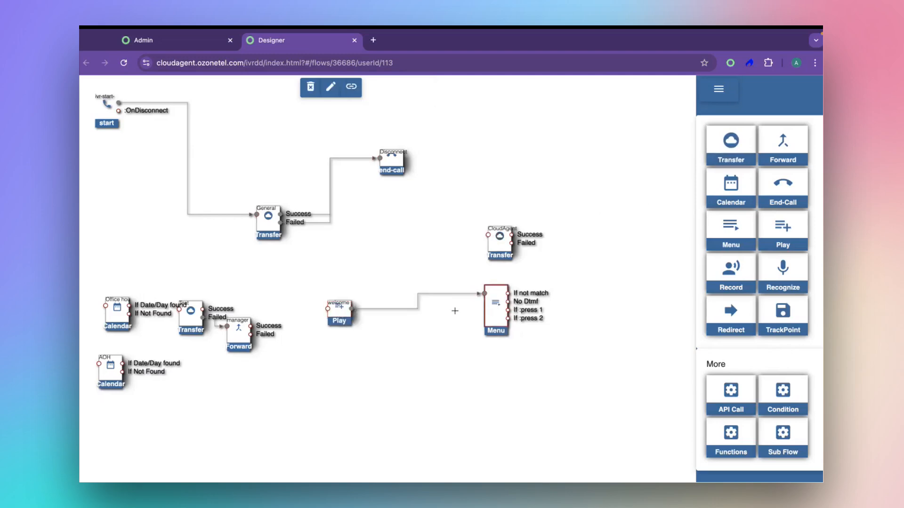
pyautogui.click(479, 364)
pyautogui.click(496, 309)
pyautogui.moveTo(502, 237); pyautogui.dragTo(612, 289)
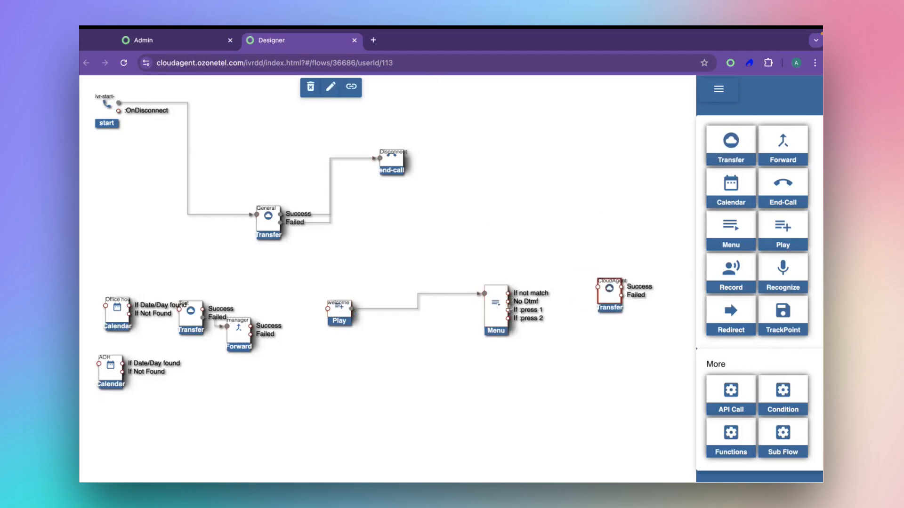
pyautogui.moveTo(508, 309); pyautogui.dragTo(599, 288)
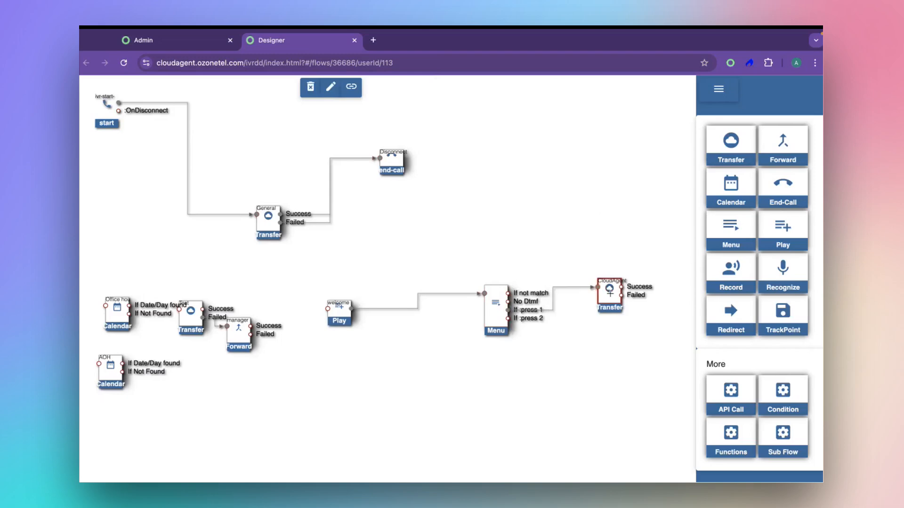
# Configure the new Transfer node with the tag Sales and the existing skill Queries, then save the tag.
pyautogui.doubleClick(610, 293)
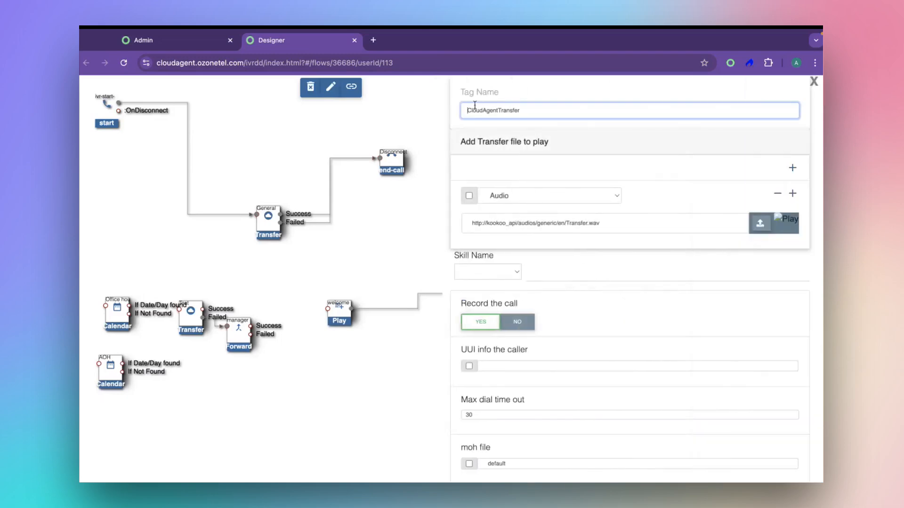
pyautogui.moveTo(513, 111); pyautogui.dragTo(459, 110)
pyautogui.write('Sa')
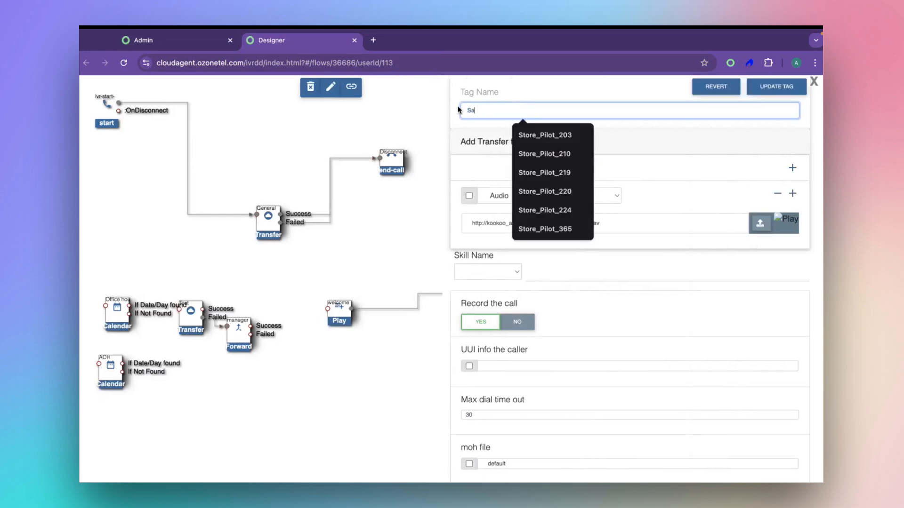
pyautogui.write('les')
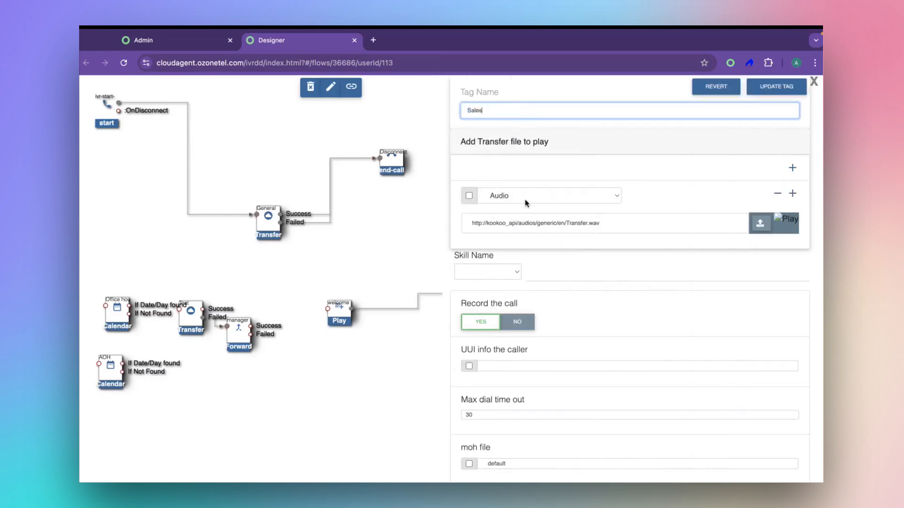
pyautogui.click(512, 273)
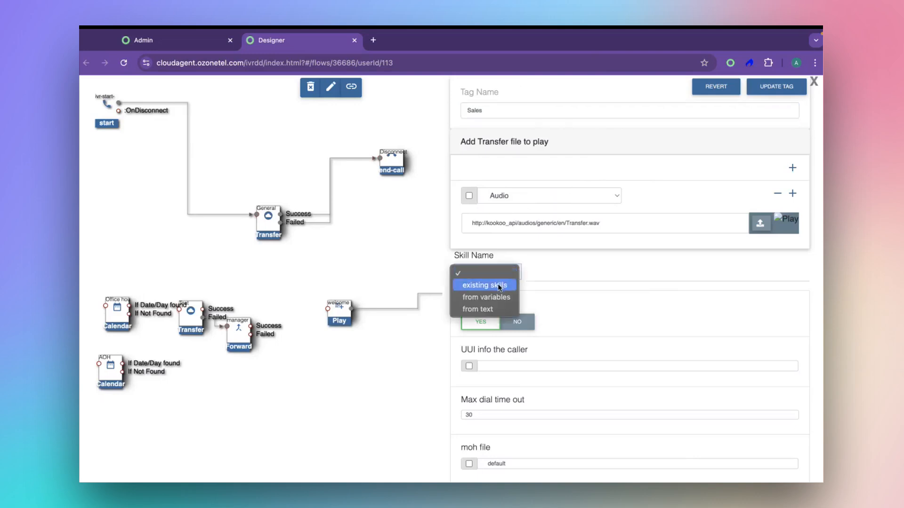
pyautogui.click(498, 283)
pyautogui.click(549, 275)
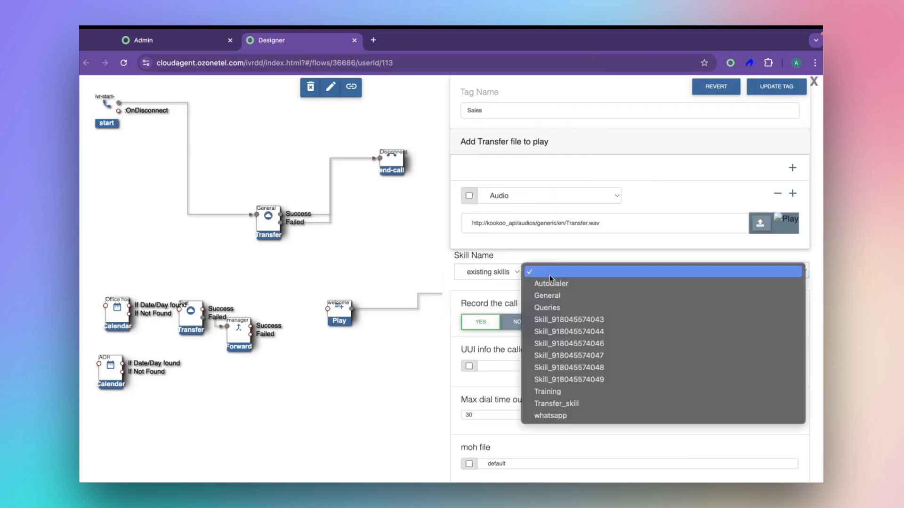
pyautogui.click(554, 308)
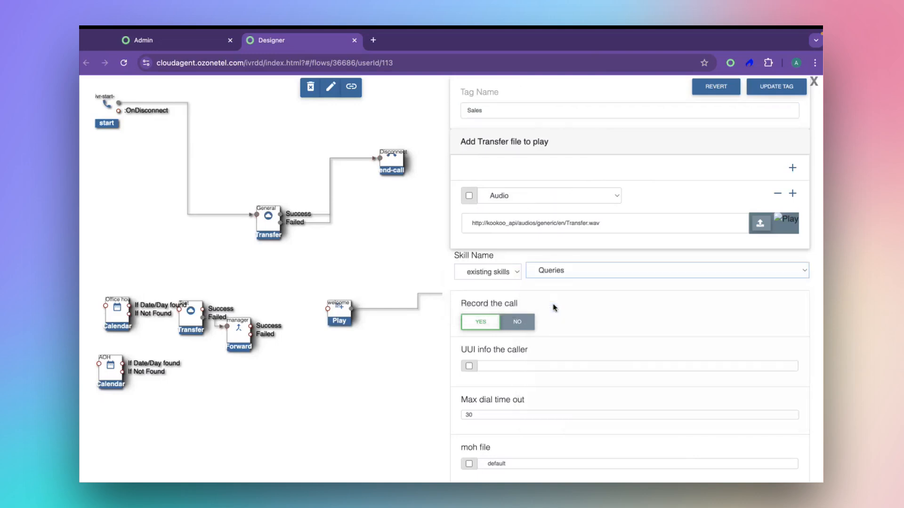
pyautogui.click(771, 89)
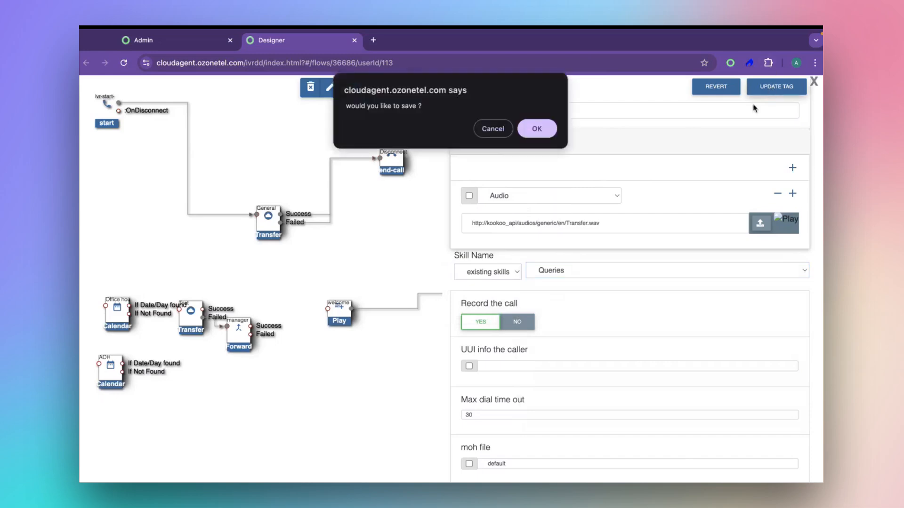
pyautogui.click(540, 125)
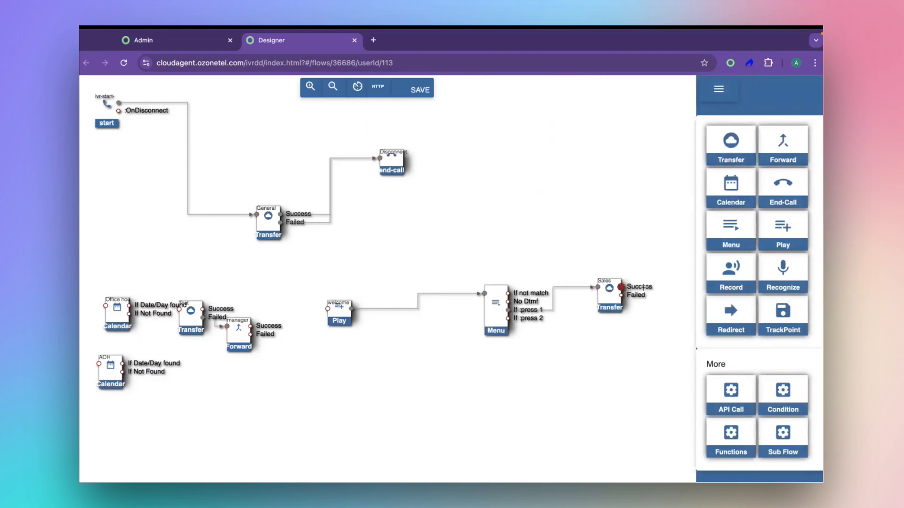
# Add an End-Call node and connect the Sales Transfer node's Failed output to it.
pyautogui.moveTo(783, 189); pyautogui.dragTo(673, 307)
pyautogui.click(580, 257)
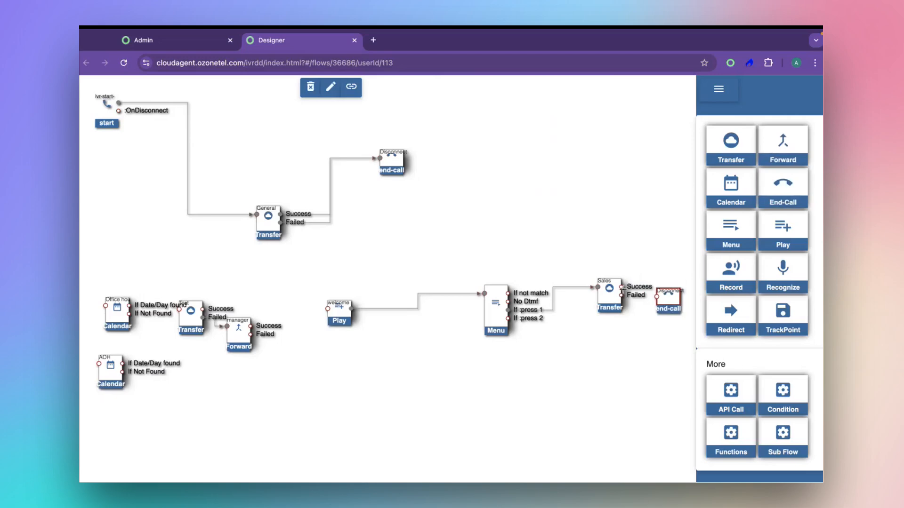
pyautogui.moveTo(622, 295); pyautogui.dragTo(657, 297)
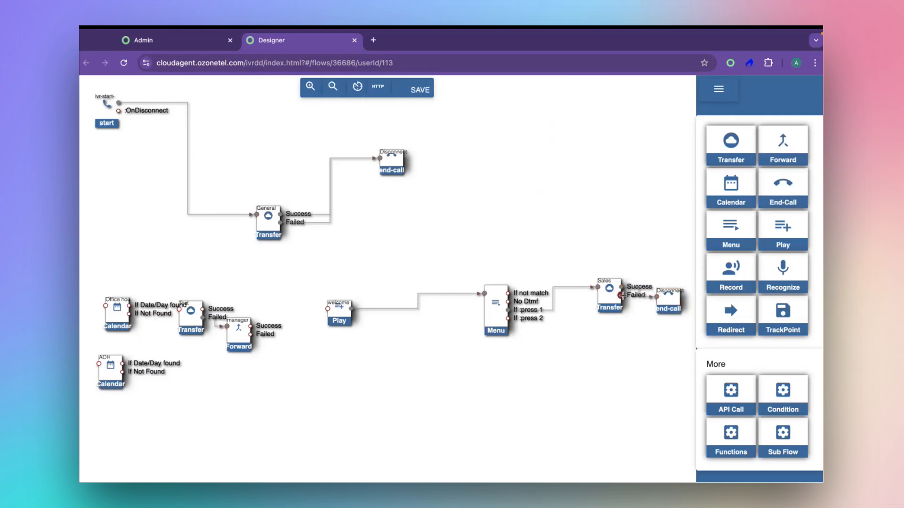
pyautogui.moveTo(621, 295); pyautogui.dragTo(658, 297)
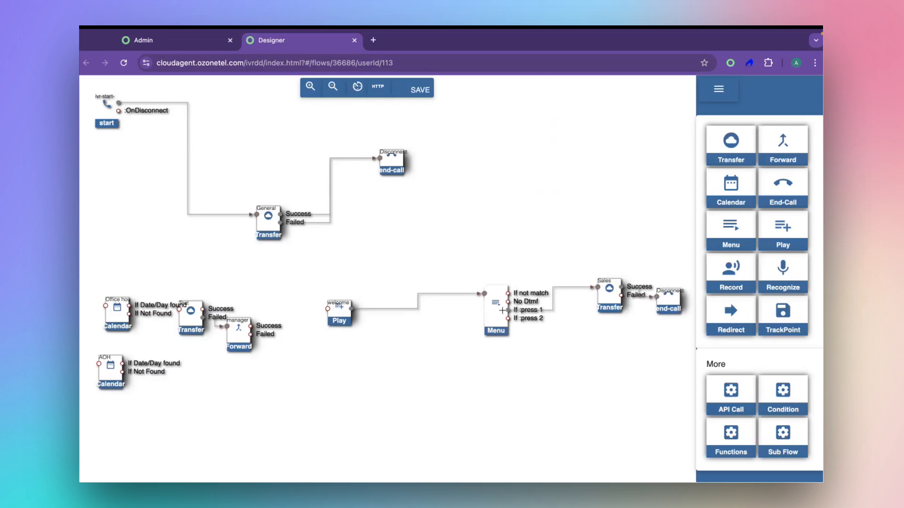
pyautogui.click(494, 311)
pyautogui.click(455, 371)
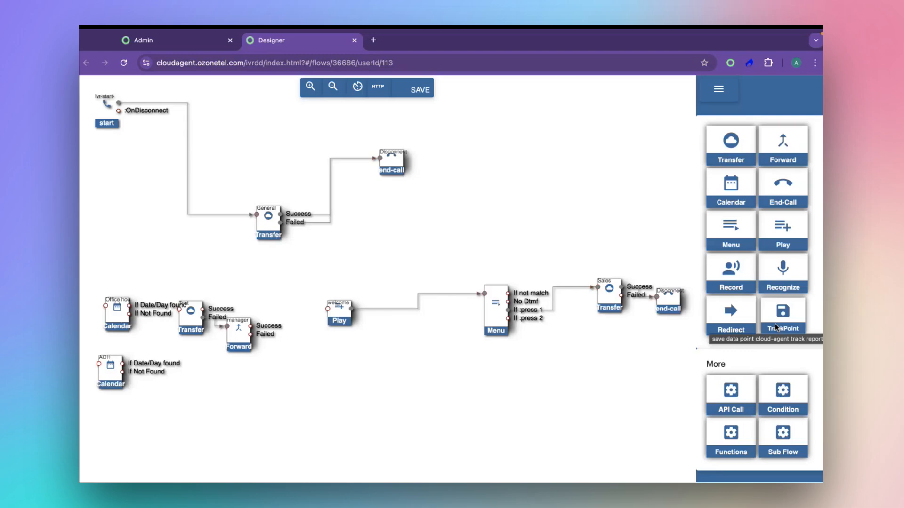
pyautogui.scroll(-3, 771, 321)
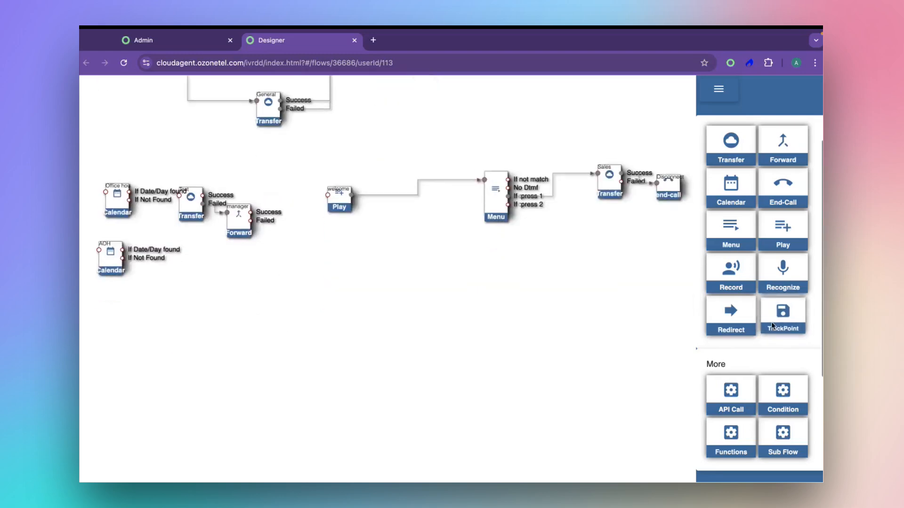
pyautogui.scroll(3, 771, 321)
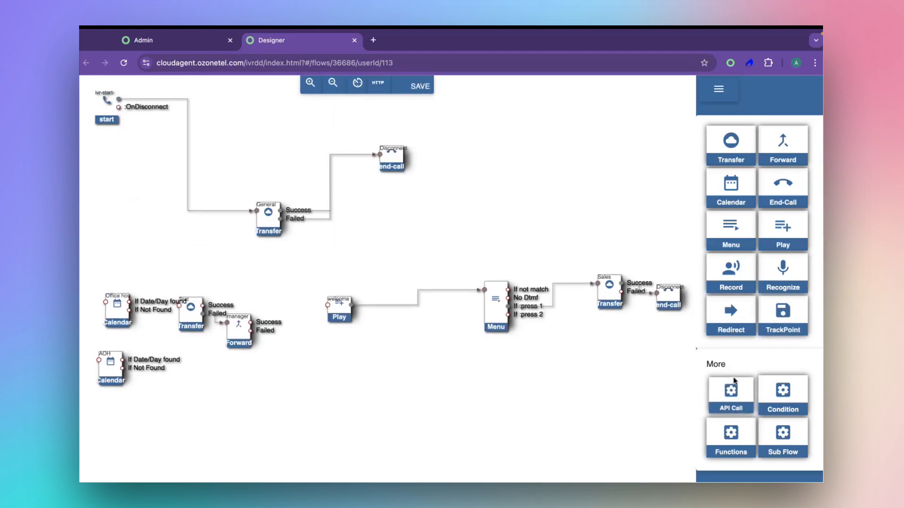
pyautogui.moveTo(733, 381); pyautogui.dragTo(625, 356)
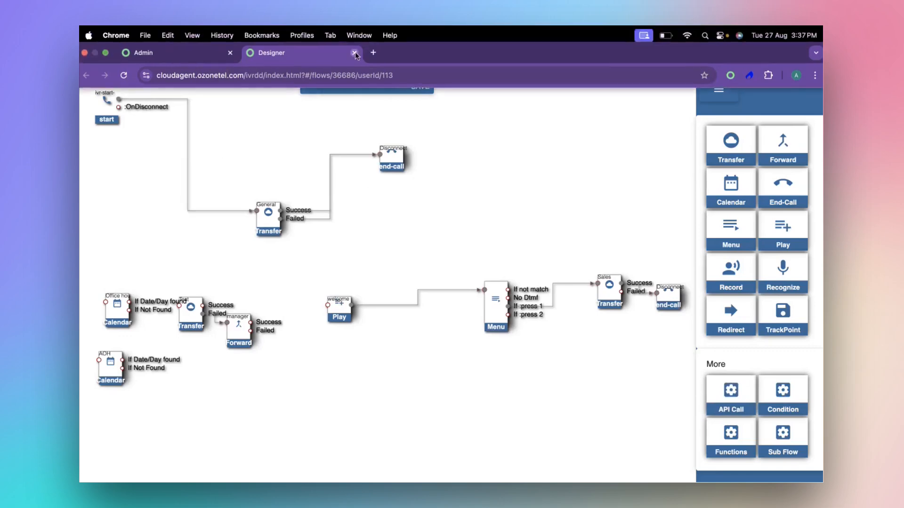
# Close the designer tab and reopen the design of flow 36686 from the IVR Flows list, then close it again.
pyautogui.click(354, 52)
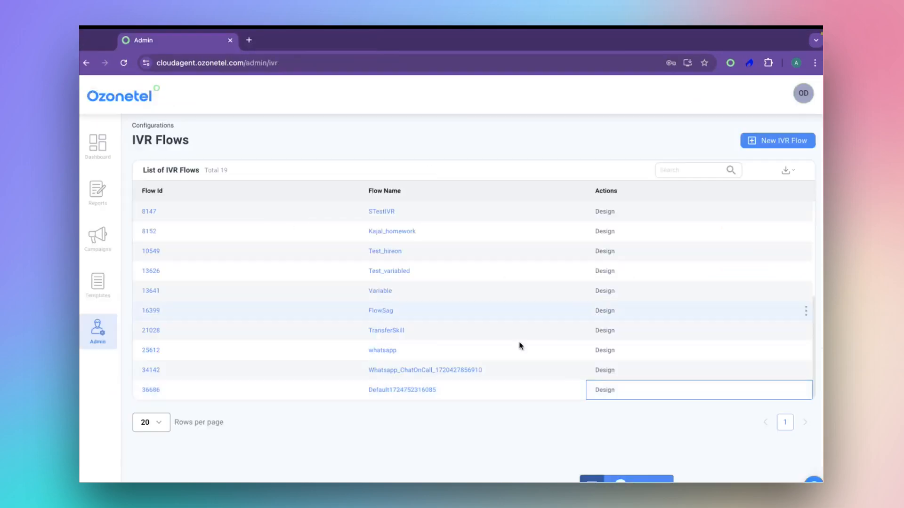
pyautogui.click(604, 391)
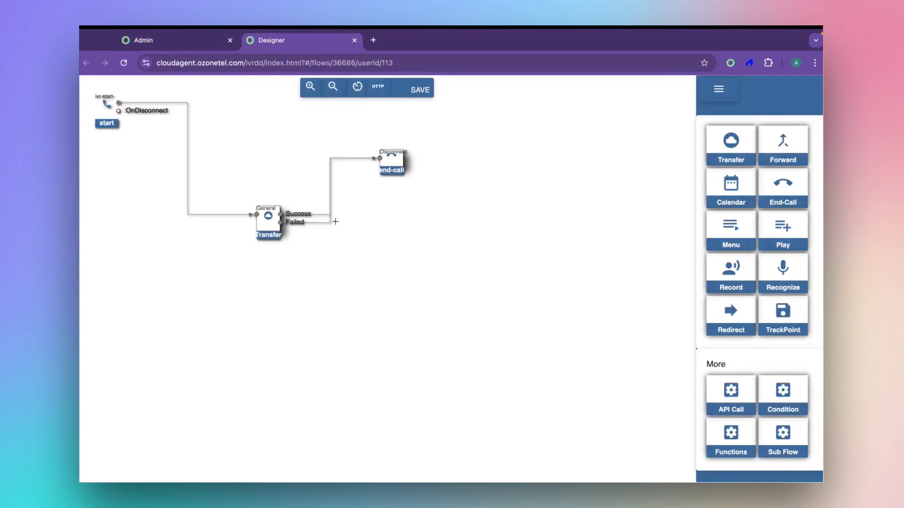
pyautogui.click(354, 41)
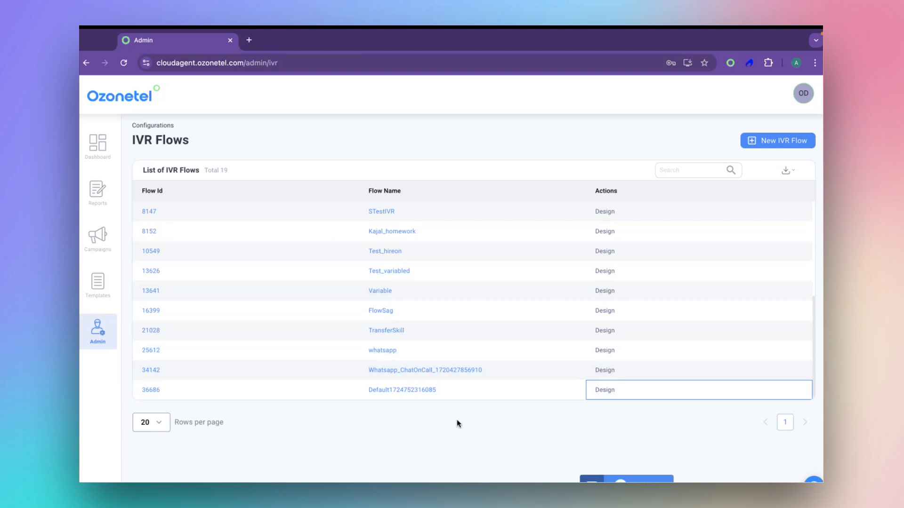
pyautogui.click(388, 391)
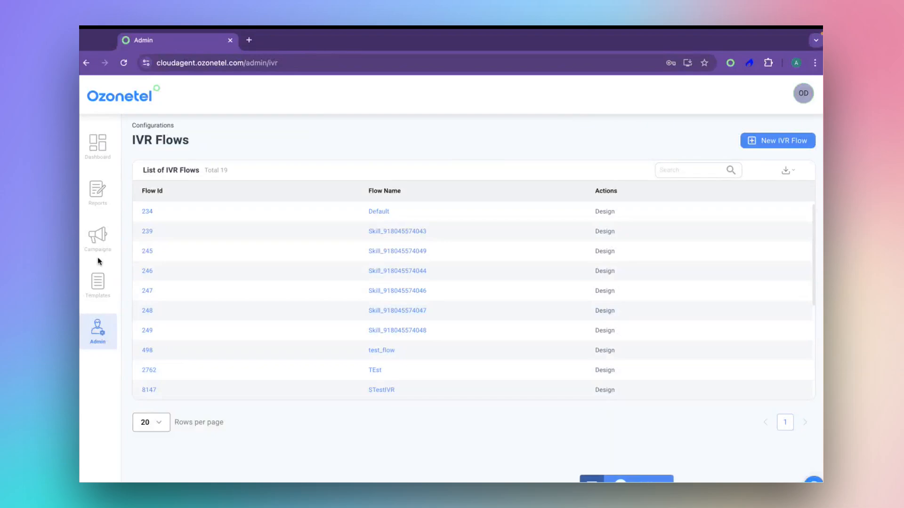
# Open the Campaigns section and review the Whatsapp inbound campaign's settings and general info.
pyautogui.click(96, 242)
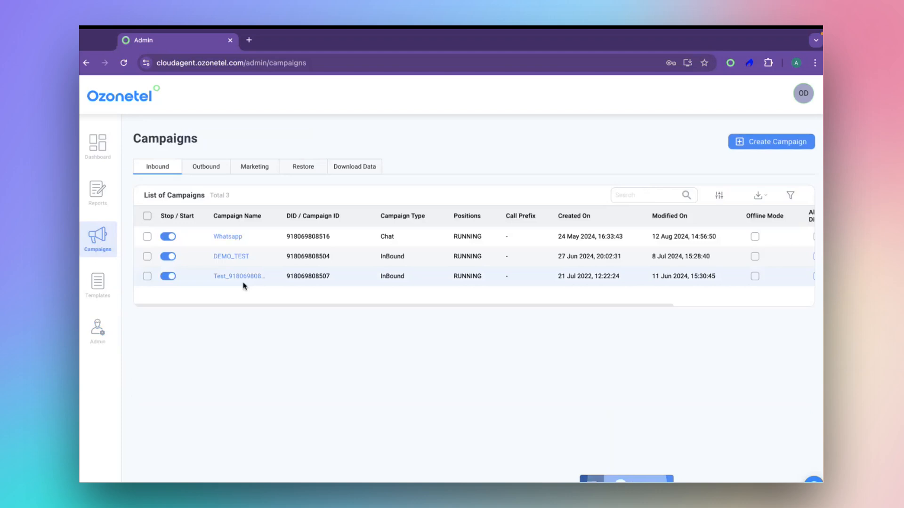
pyautogui.click(311, 236)
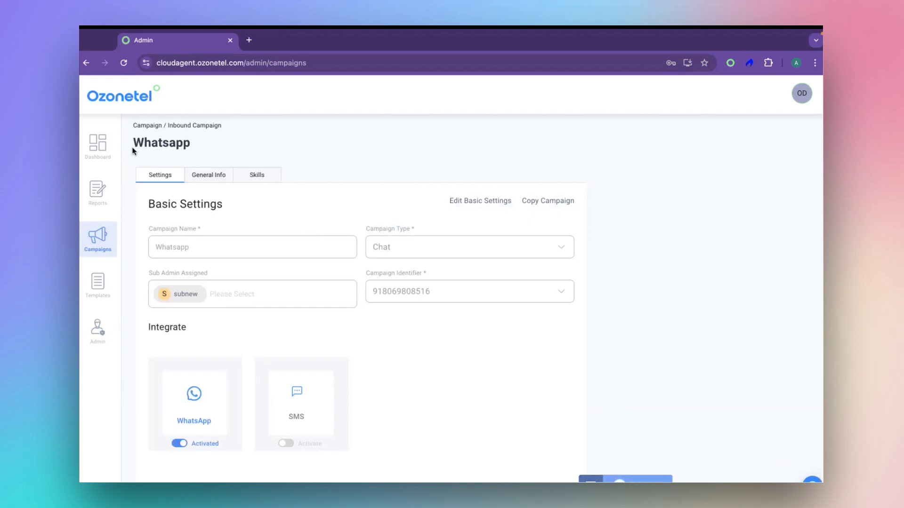
pyautogui.moveTo(201, 119); pyautogui.dragTo(213, 125)
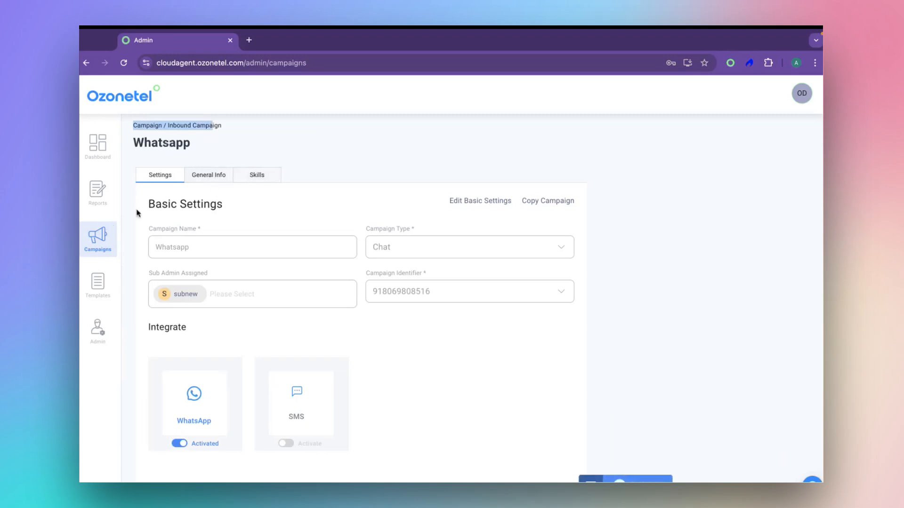
pyautogui.click(204, 184)
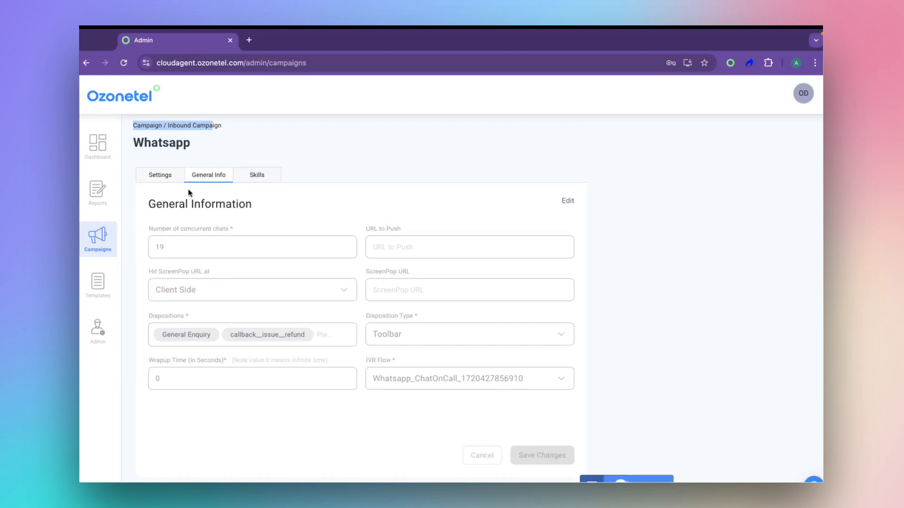
pyautogui.click(103, 250)
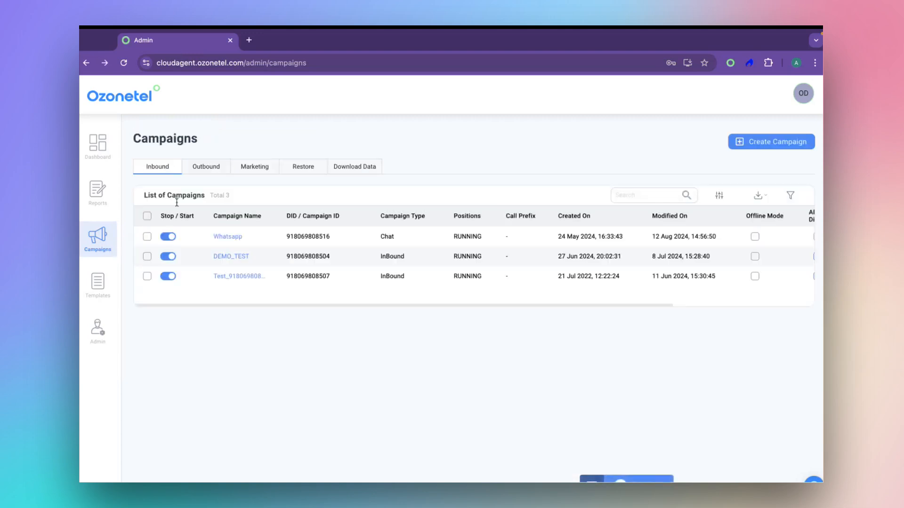
# Edit the DEMO_TEST inbound campaign and set its IVR Flow to Test123 in the general info.
pyautogui.click(235, 260)
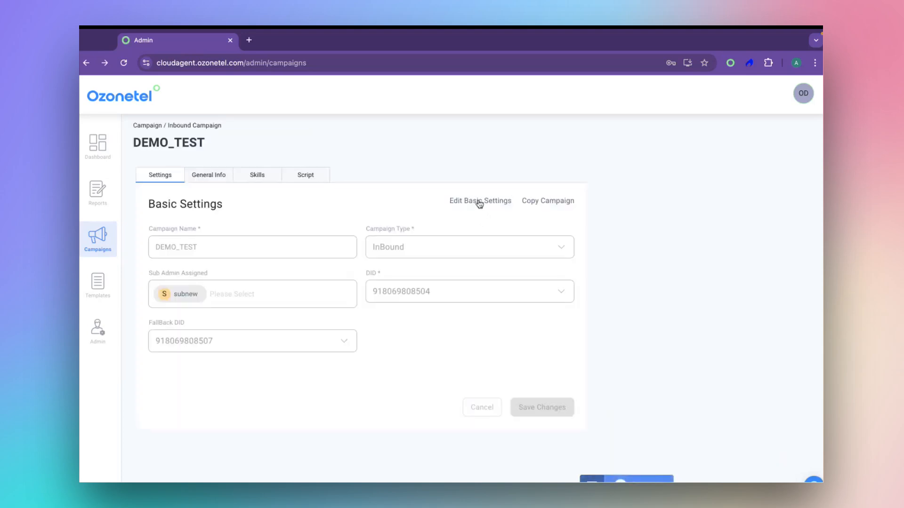
pyautogui.click(479, 202)
pyautogui.click(213, 176)
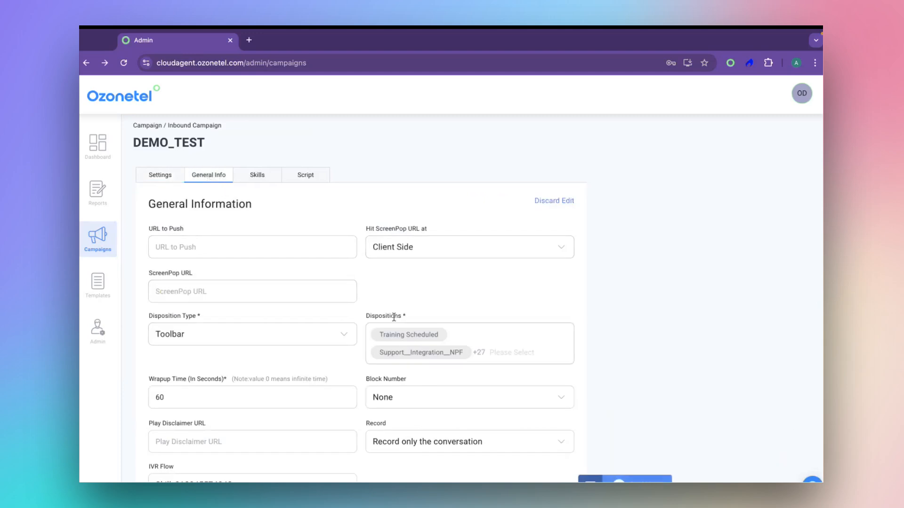
pyautogui.scroll(-2, 377, 335)
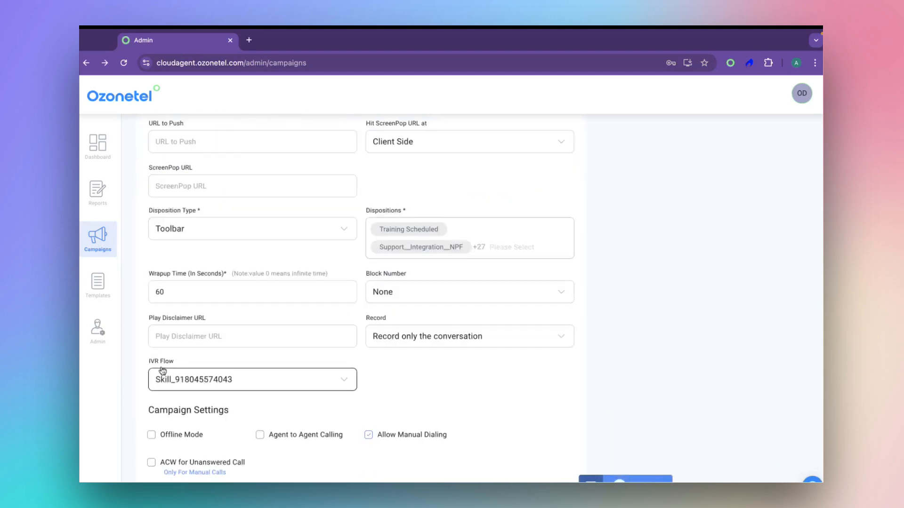
pyautogui.click(207, 382)
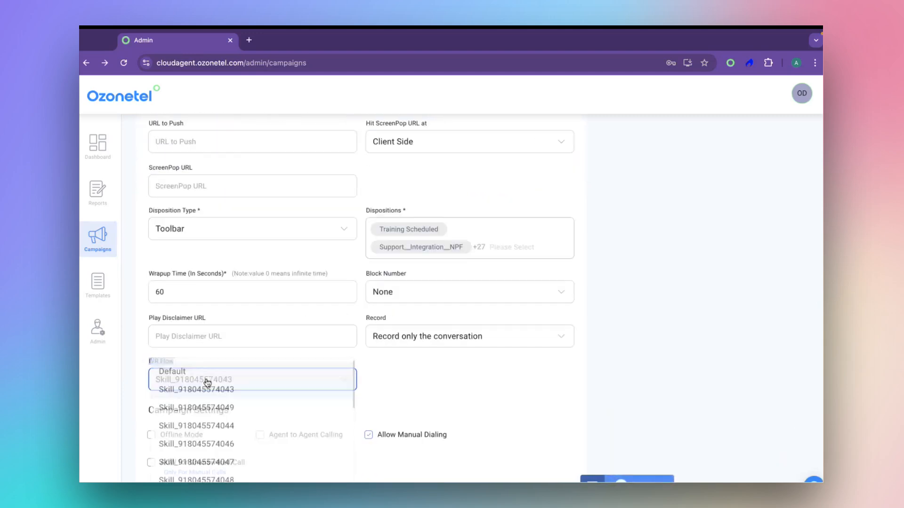
pyautogui.scroll(-5, 210, 415)
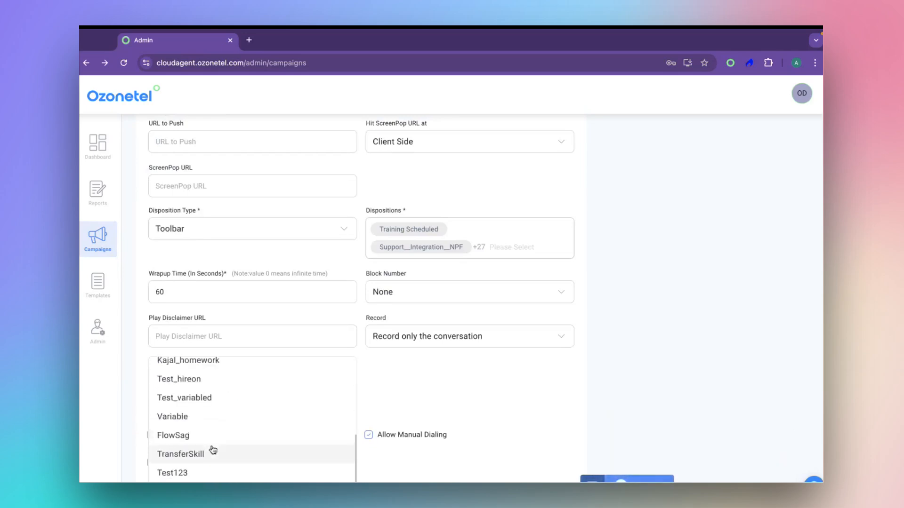
pyautogui.click(210, 473)
pyautogui.scroll(-1, 331, 447)
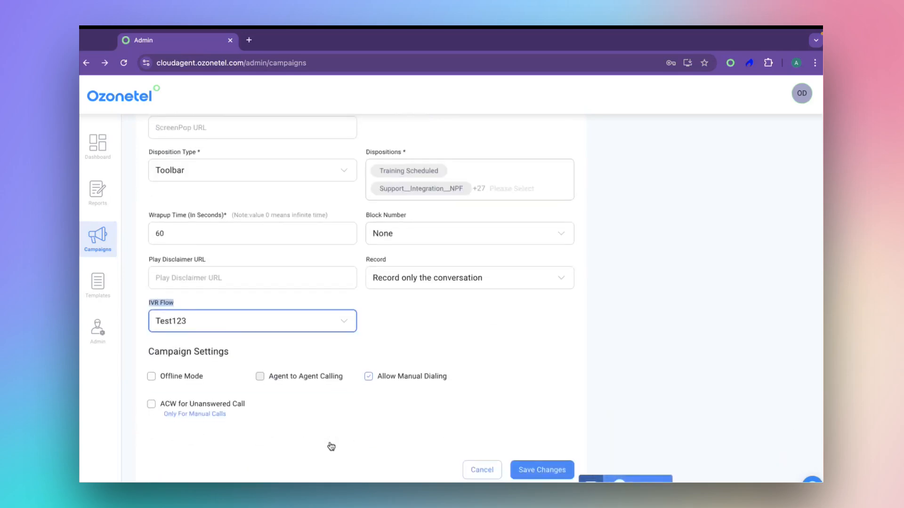
pyautogui.scroll(3, 308, 335)
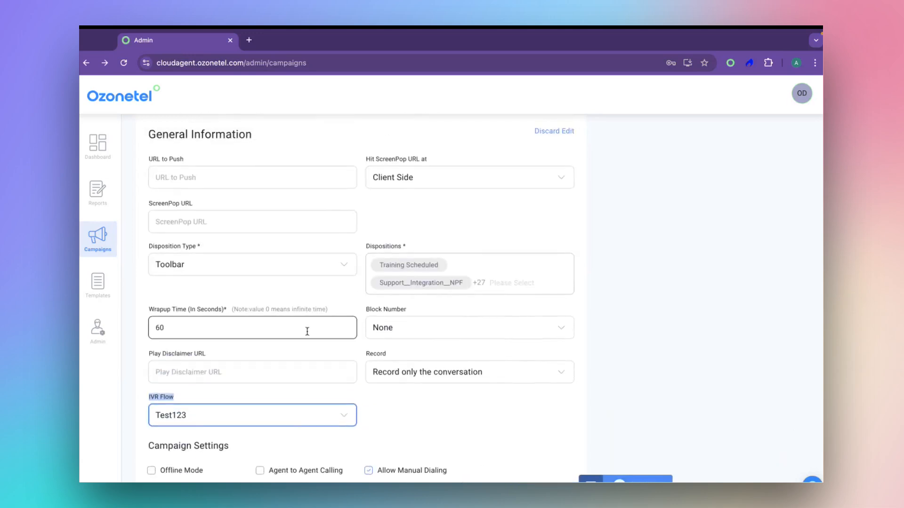
pyautogui.click(106, 245)
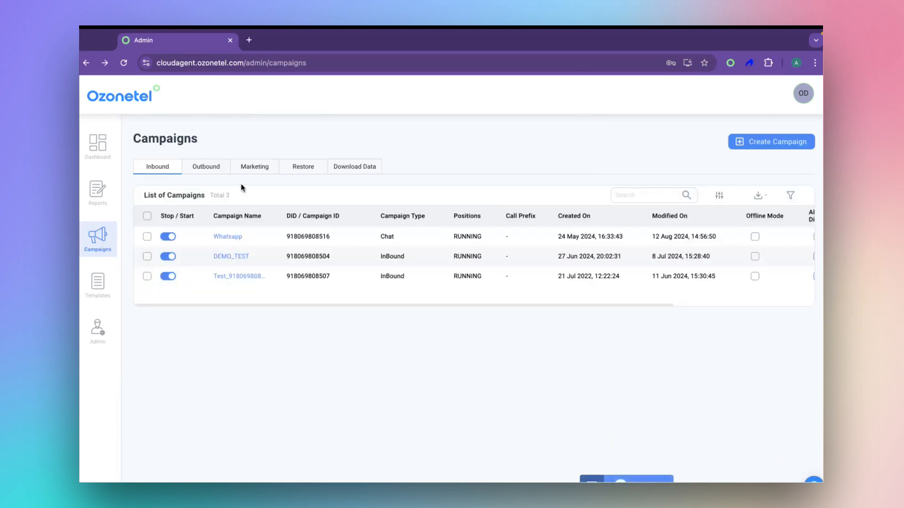
# Open the outbound Test_123 IVR campaign for editing and browse the options in its IVR Flow list.
pyautogui.click(207, 168)
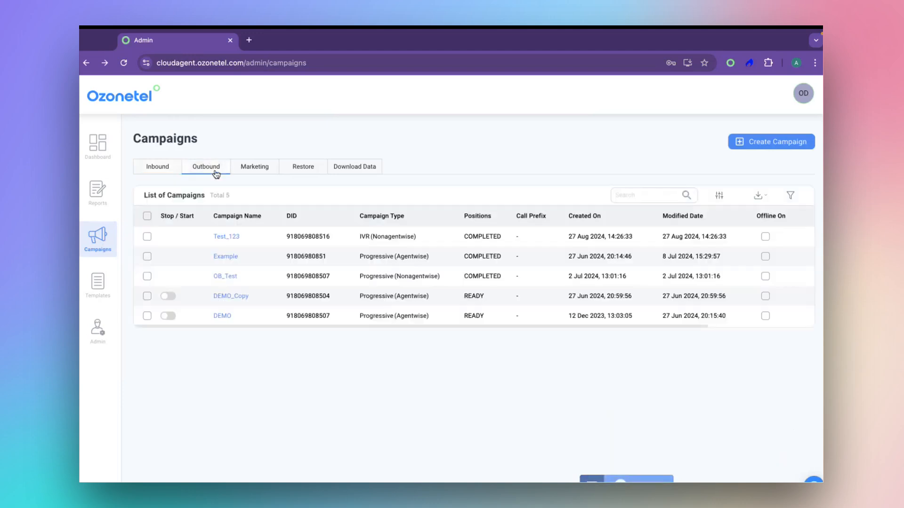
pyautogui.click(376, 241)
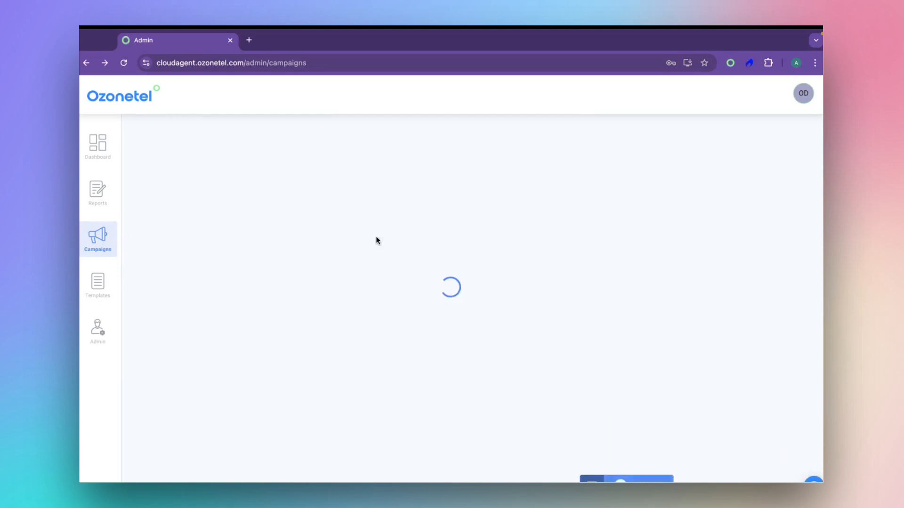
pyautogui.click(480, 200)
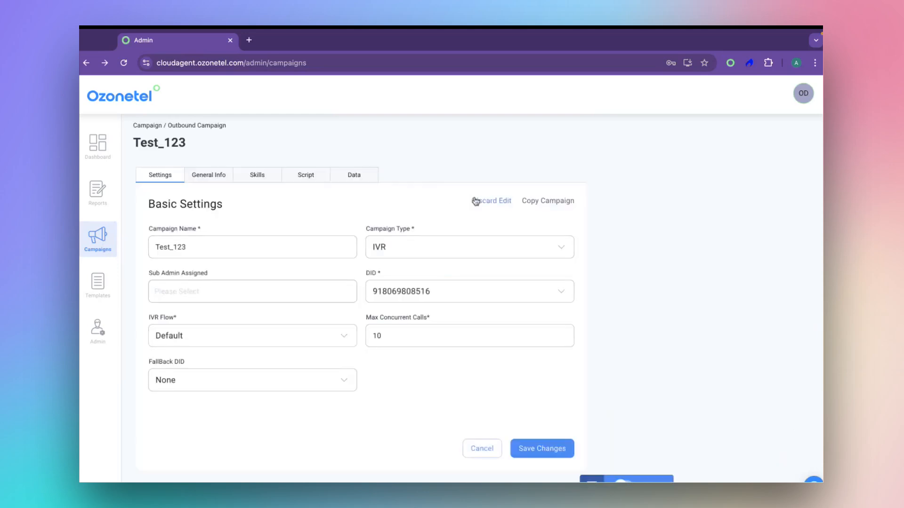
pyautogui.click(299, 338)
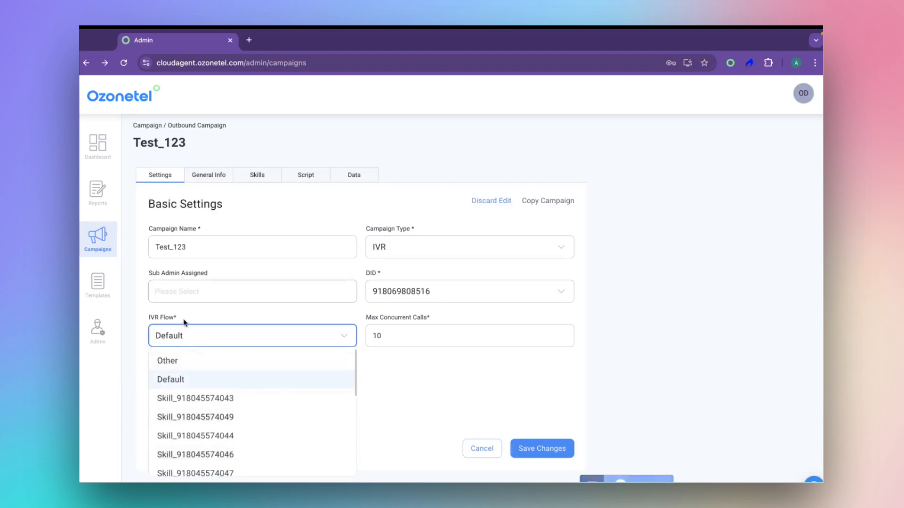
pyautogui.scroll(-10, 219, 419)
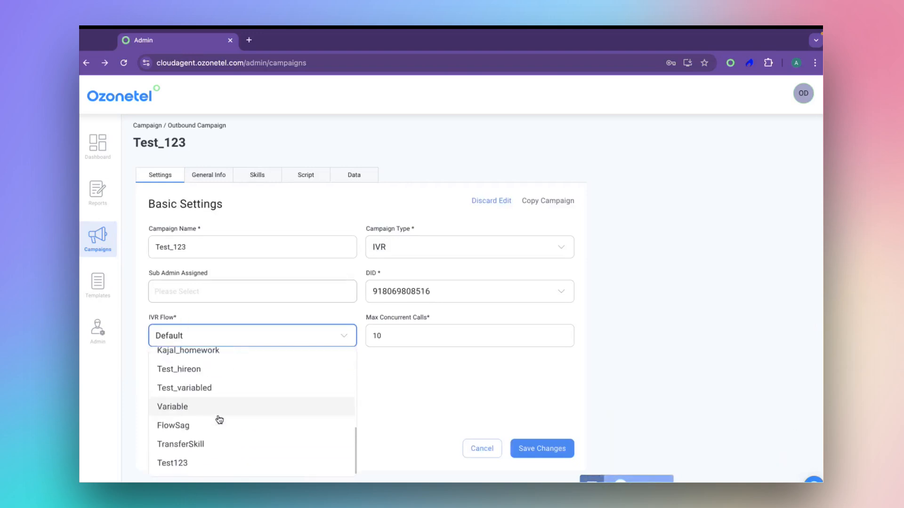
pyautogui.click(413, 439)
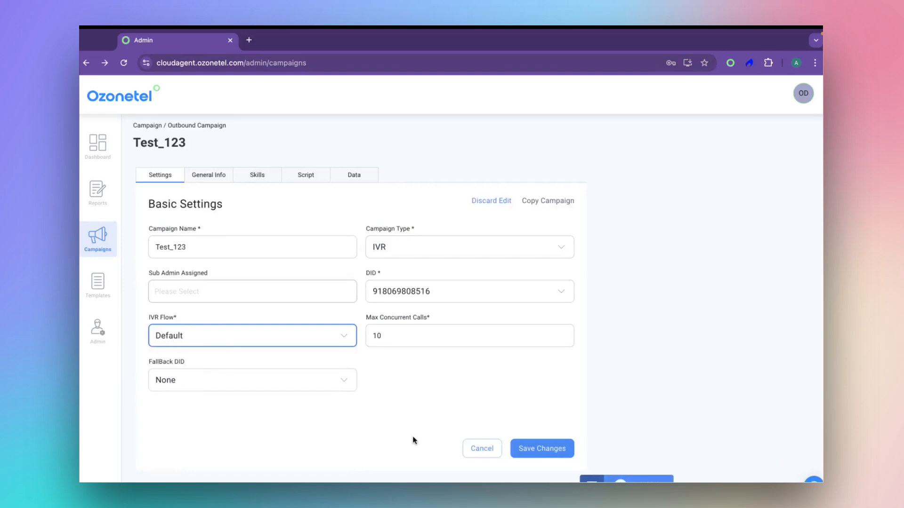
# Return to the inbound campaigns list and examine the IVR Flow column for each campaign.
pyautogui.click(95, 243)
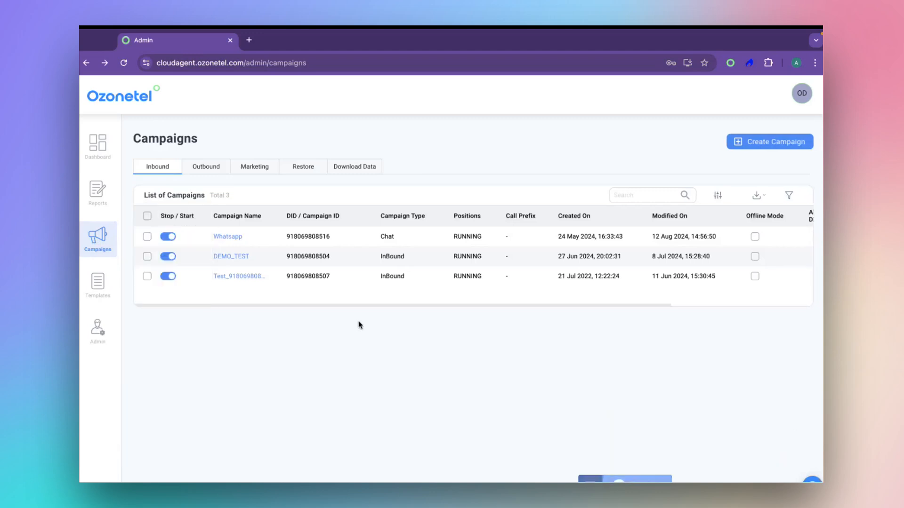
pyautogui.hscroll(5, 410, 266)
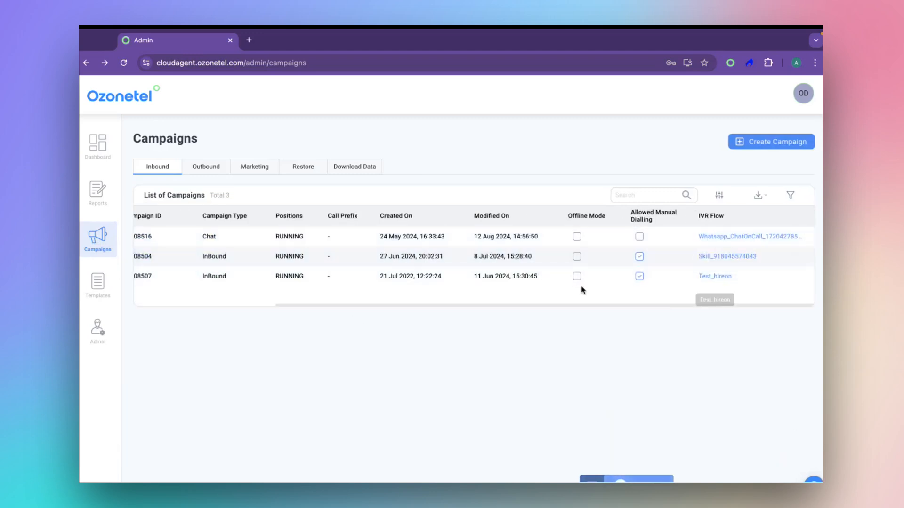
pyautogui.hscroll(-5, 582, 290)
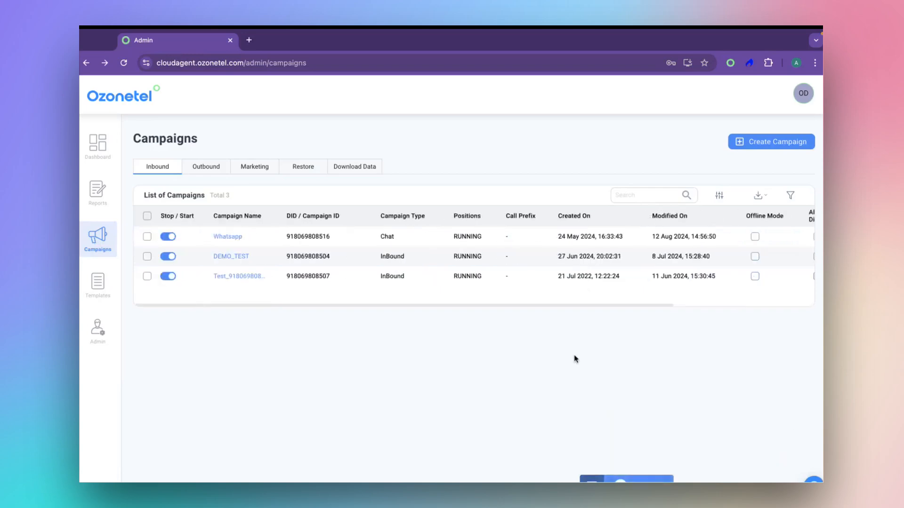